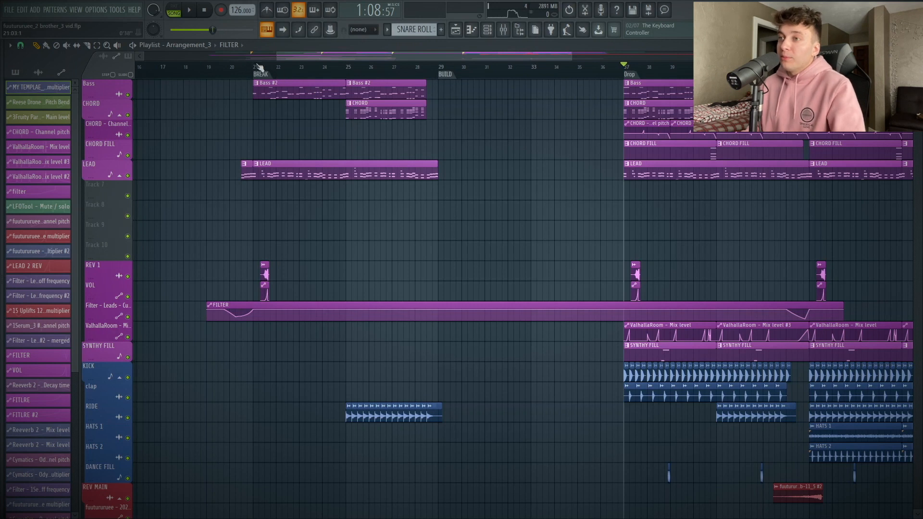
# Play the break section from bar 21 to hear the existing lead, bass and chords
pyautogui.moveTo(305, 59); pyautogui.dragTo(282, 67)
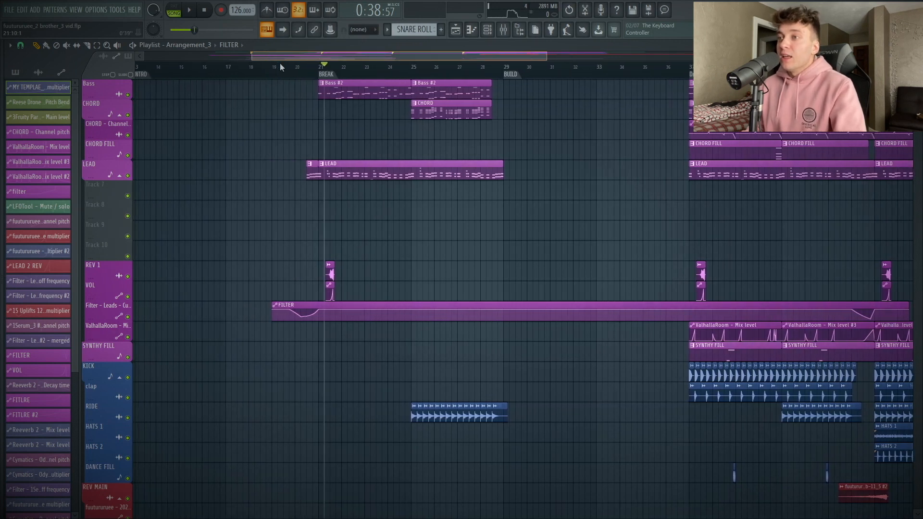
pyautogui.click(319, 67)
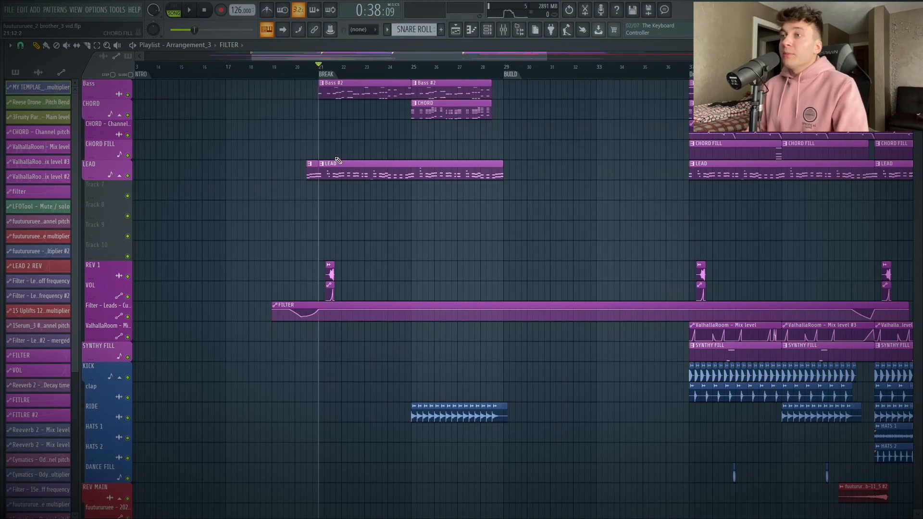
pyautogui.press('space')
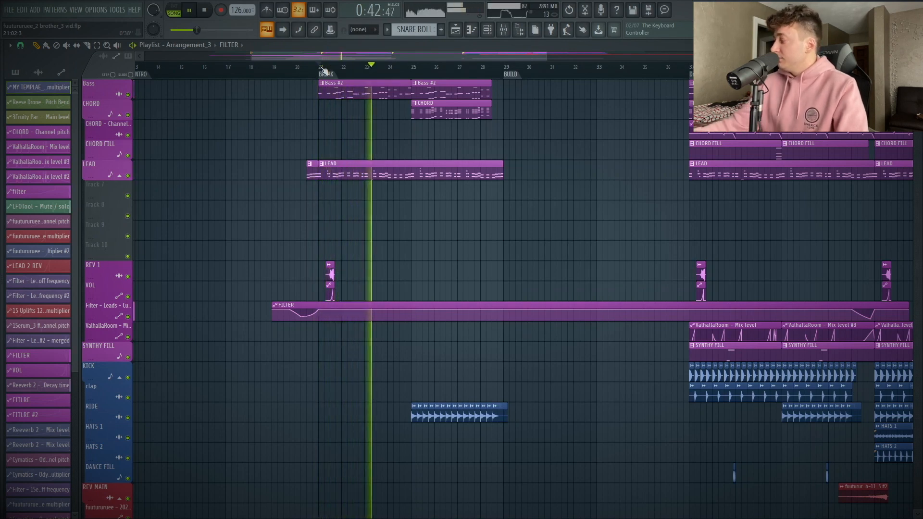
pyautogui.press('space')
# Place a full LEAD clip in the build from bar 29 to bar 37 and make it a unique pattern
pyautogui.moveTo(263, 173); pyautogui.dragTo(455, 190)
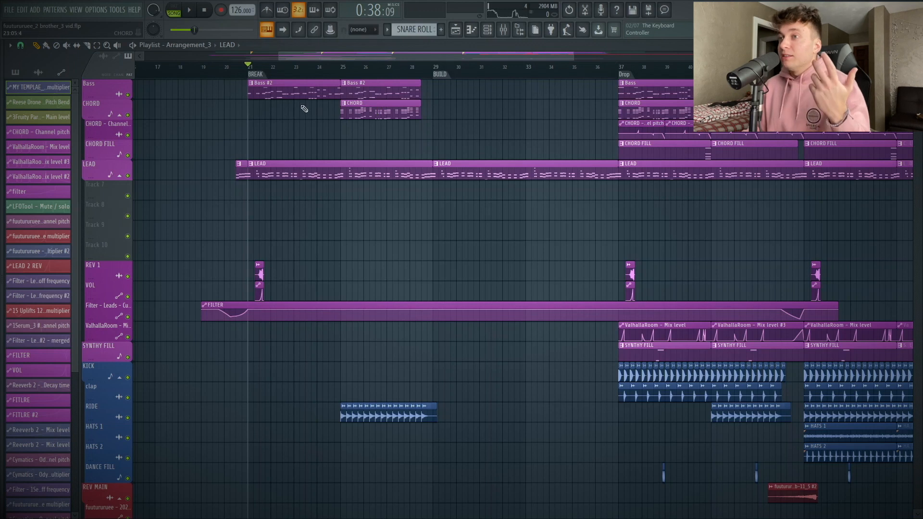
pyautogui.click(433, 163)
pyautogui.click(457, 227)
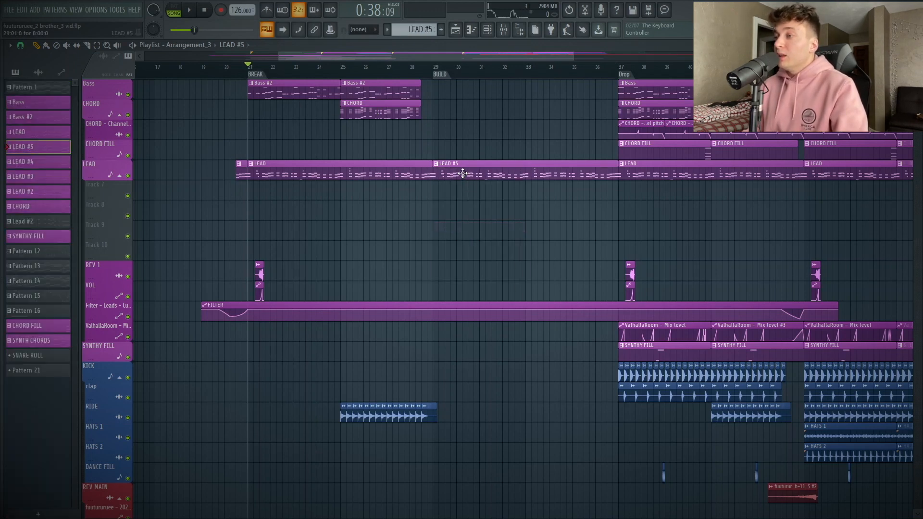
# Remove all notes from the LEAD #5 pattern except the Sylenth1_3 and Sylenth1_3 #2 layers, and audition the pattern alone
pyautogui.doubleClick(463, 174)
pyautogui.press('Escape')
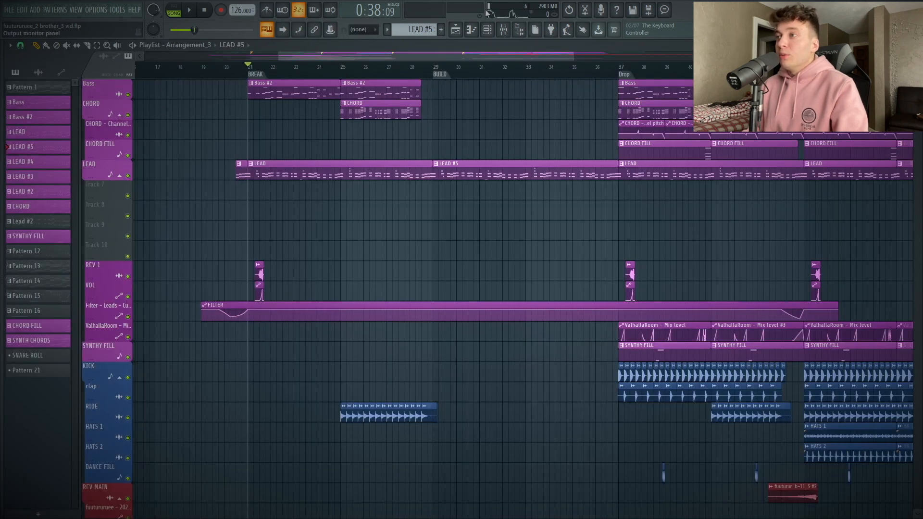
pyautogui.click(486, 30)
pyautogui.click(85, 47)
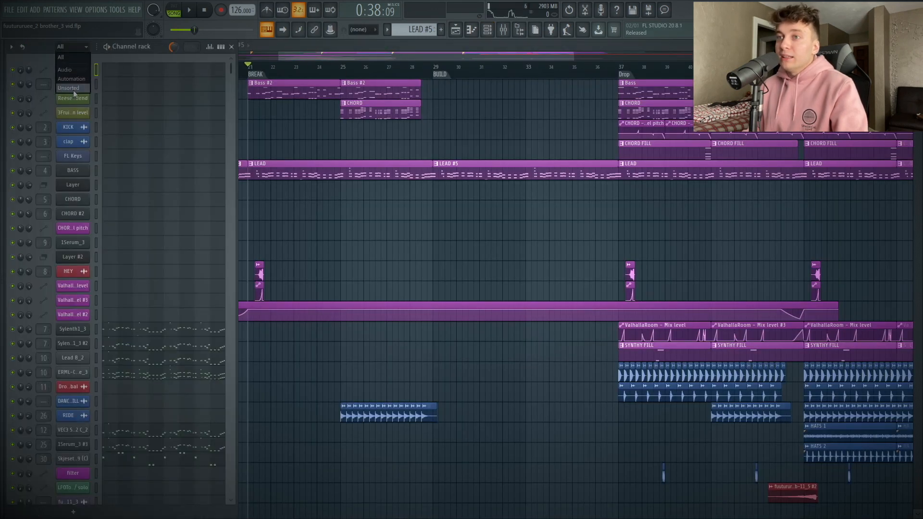
pyautogui.click(75, 86)
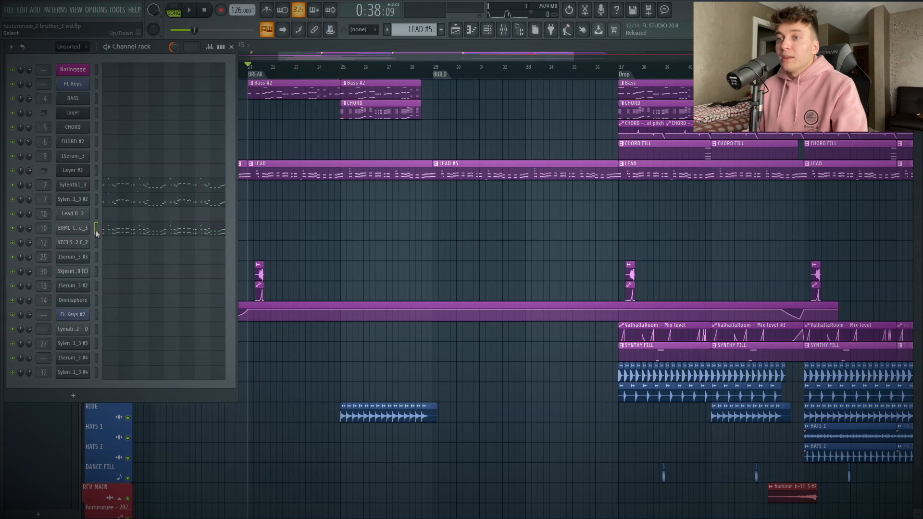
pyautogui.click(174, 9)
pyautogui.press('space')
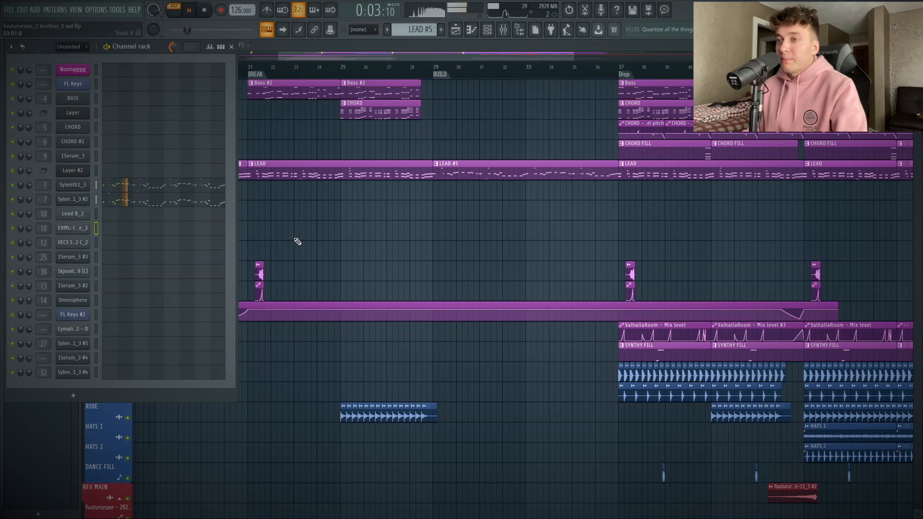
pyautogui.press('F6')
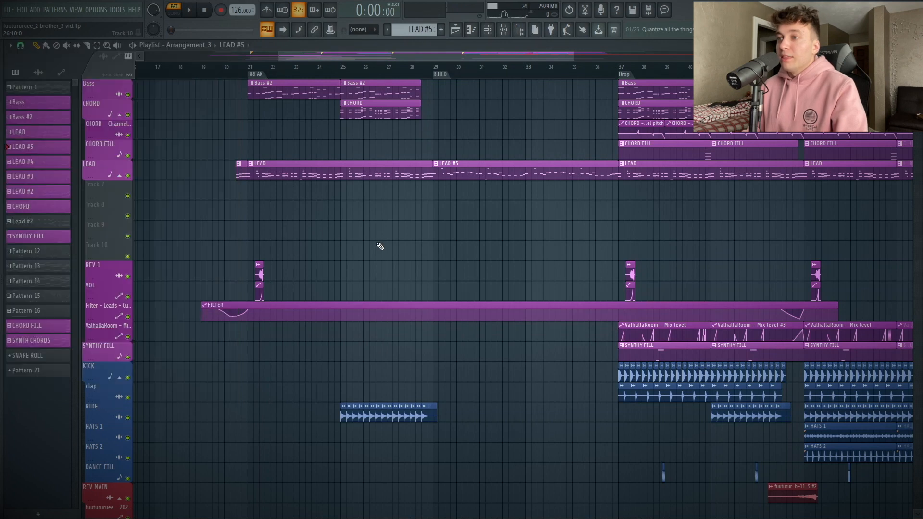
# Solo the LEAD track and compare playback of the break from bar 21 with the build from bar 29
pyautogui.rightClick(128, 176)
pyautogui.click(255, 71)
pyautogui.press('space')
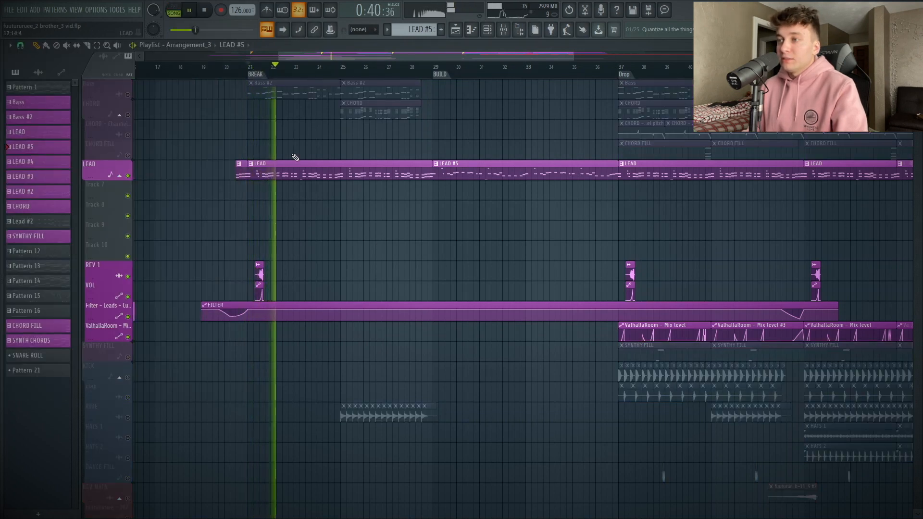
pyautogui.press('space')
pyautogui.click(436, 71)
pyautogui.press('space')
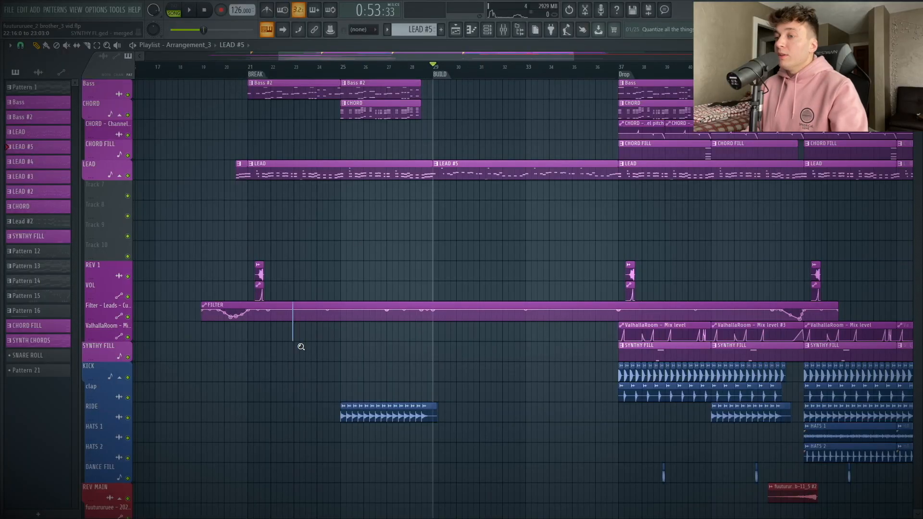
# Check the cutoff control of the Leads' Fruity Filter and shape the FILTER automation to drop at bar 29 and curve upward until bar 37
pyautogui.keyDown('ctrl'); pyautogui.rightClick(301, 347); pyautogui.keyUp('ctrl')
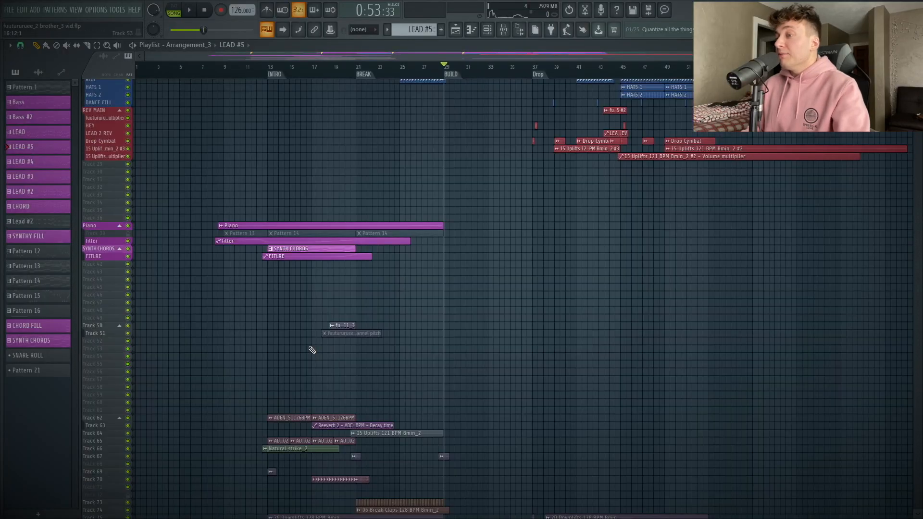
pyautogui.moveTo(293, 329); pyautogui.dragTo(413, 246)
pyautogui.moveTo(730, 285); pyautogui.dragTo(215, 140)
pyautogui.moveTo(179, 96); pyautogui.dragTo(613, 356)
pyautogui.moveTo(306, 134); pyautogui.dragTo(854, 377)
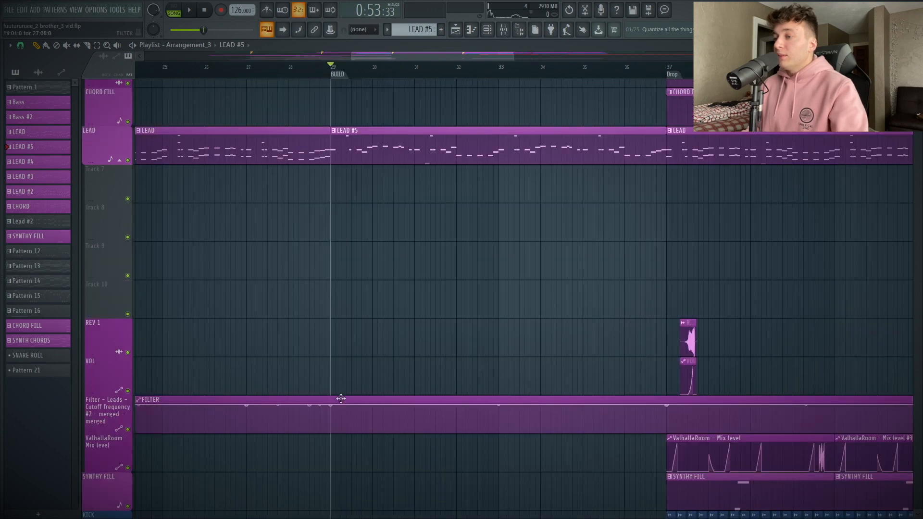
pyautogui.click(349, 418)
pyautogui.click(517, 31)
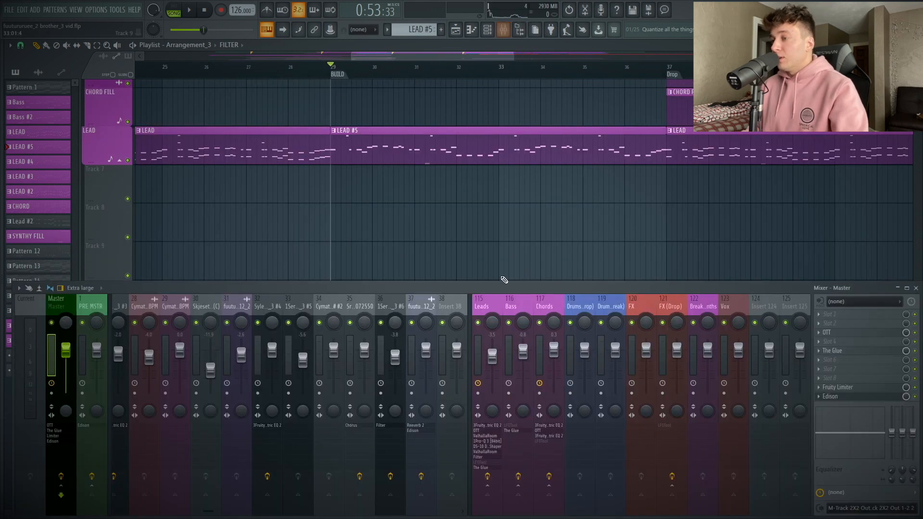
pyautogui.click(846, 370)
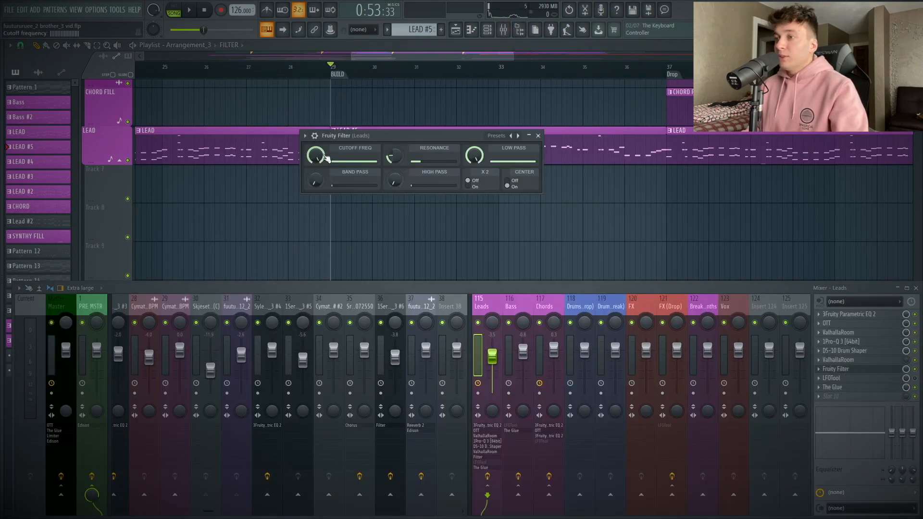
pyautogui.rightClick(317, 156)
pyautogui.click(916, 289)
pyautogui.press('Escape')
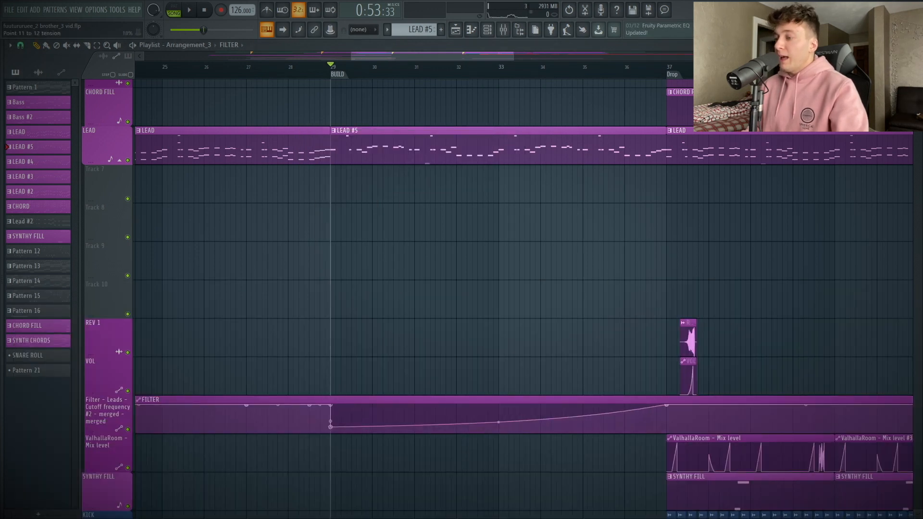
# Trim the end of the LEAD #5 clip to leave a short gap before the drop, and play that transition
pyautogui.moveTo(640, 115); pyautogui.dragTo(655, 150)
pyautogui.click(551, 30)
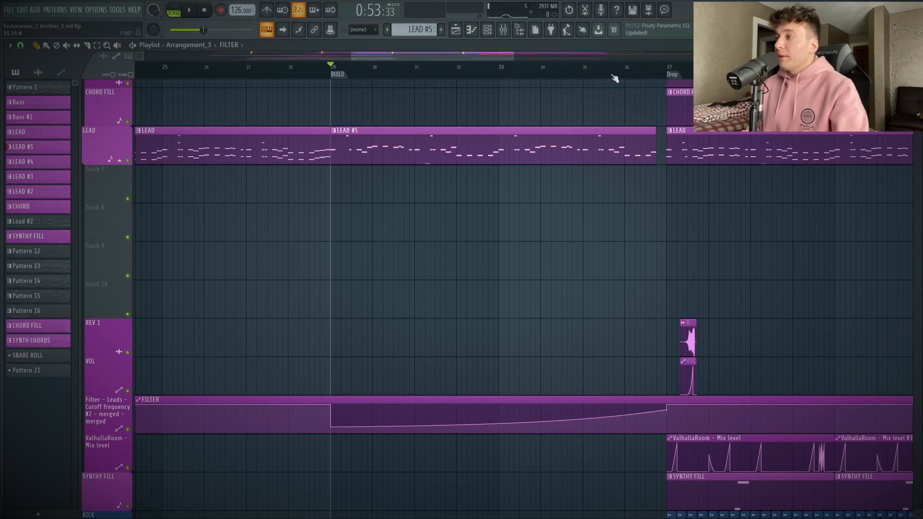
pyautogui.click(616, 77)
pyautogui.press('space')
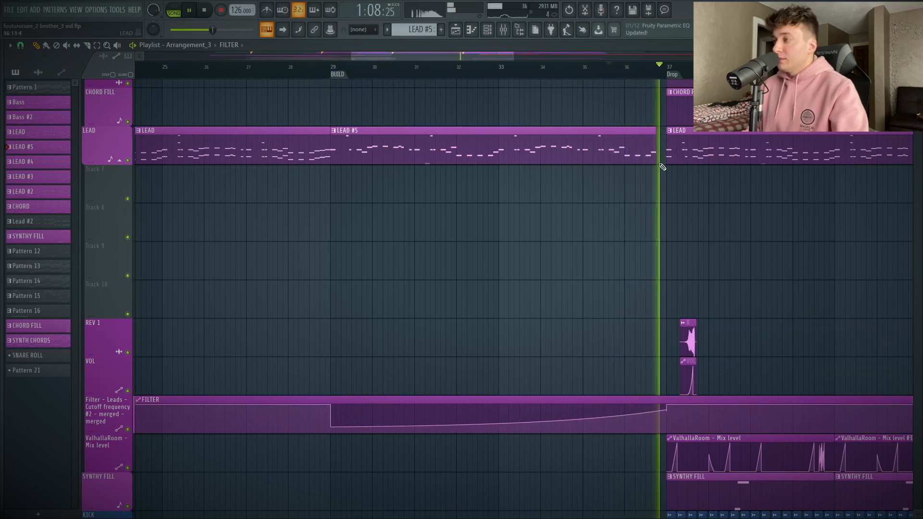
pyautogui.press('space')
pyautogui.click(332, 71)
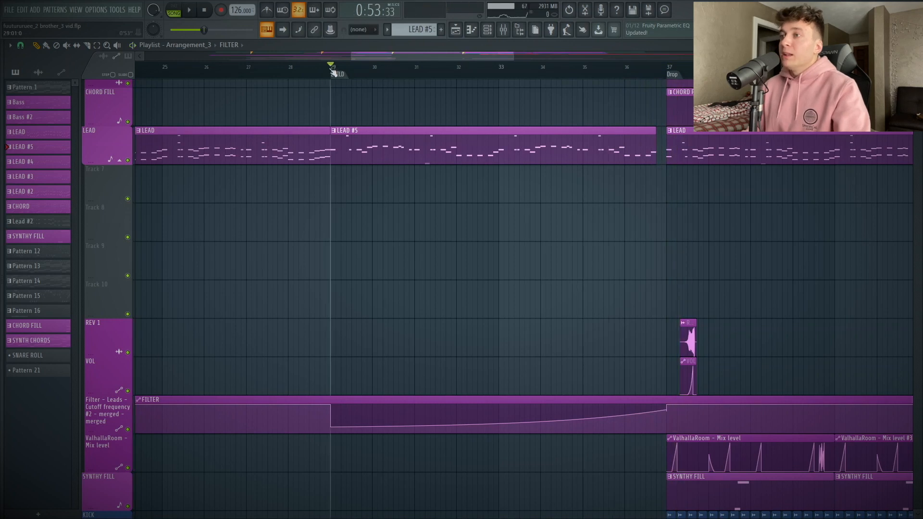
# Select the time range surrounding the build and load Fruity Reeverb 2 in the empty tenth slot of the Leads mixer track, raising its wet level
pyautogui.doubleClick(338, 67)
pyautogui.moveTo(343, 67); pyautogui.dragTo(318, 70)
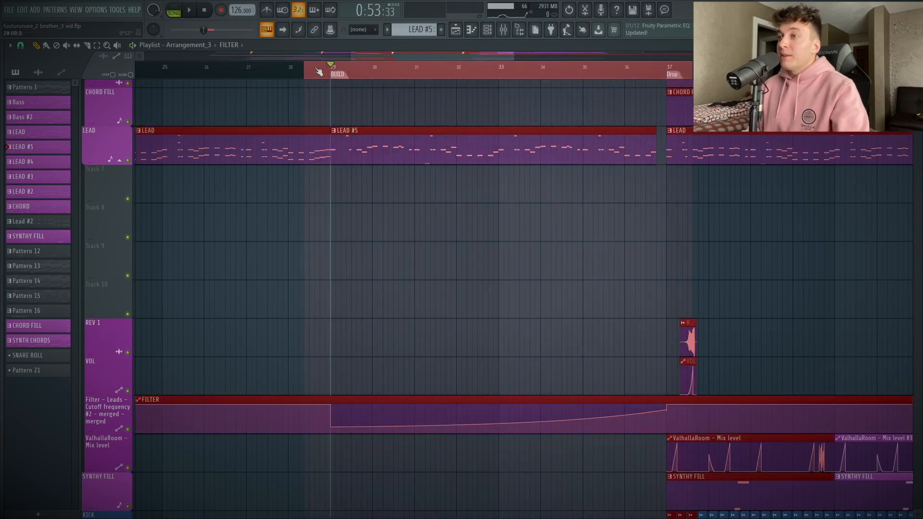
pyautogui.click(504, 31)
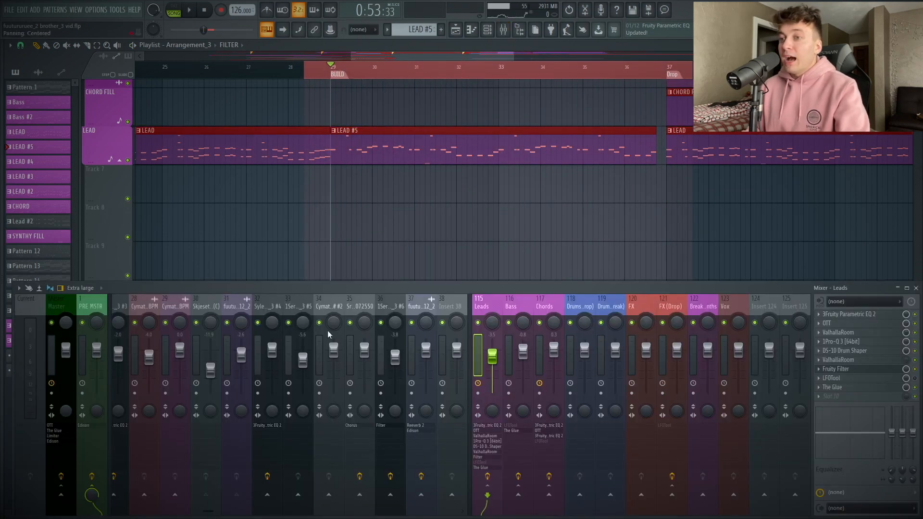
pyautogui.click(834, 397)
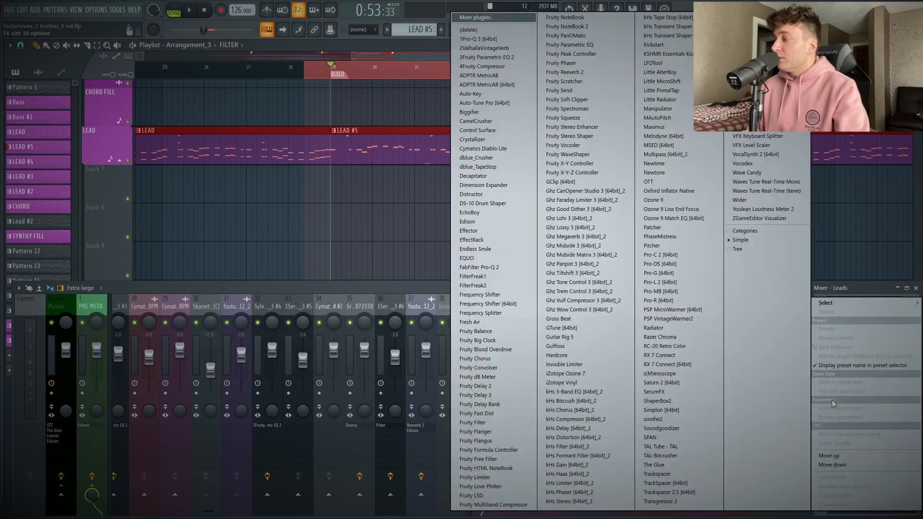
pyautogui.click(592, 75)
pyautogui.moveTo(304, 171); pyautogui.dragTo(304, 152)
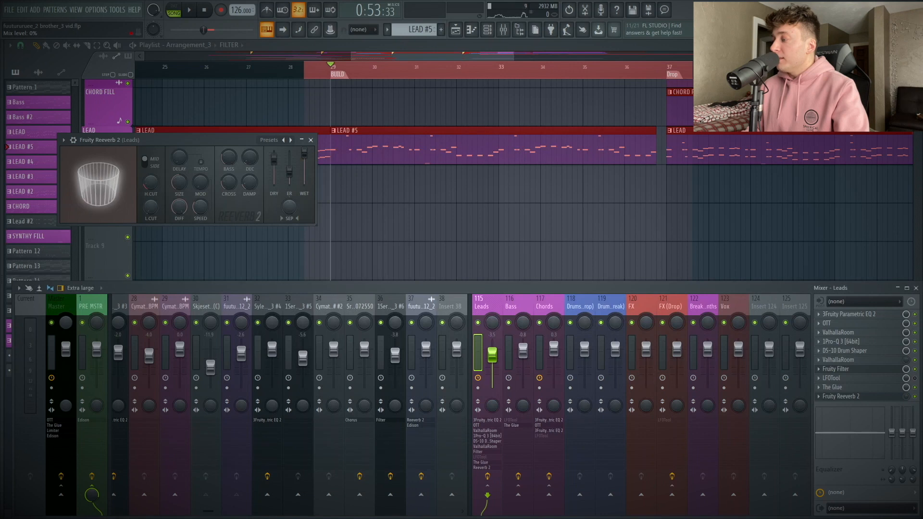
# Create an automation clip for Reeverb 2's mix level that jumps up at bar 29, rises slightly and falls to zero just before the drop
pyautogui.rightClick(906, 398)
pyautogui.click(875, 436)
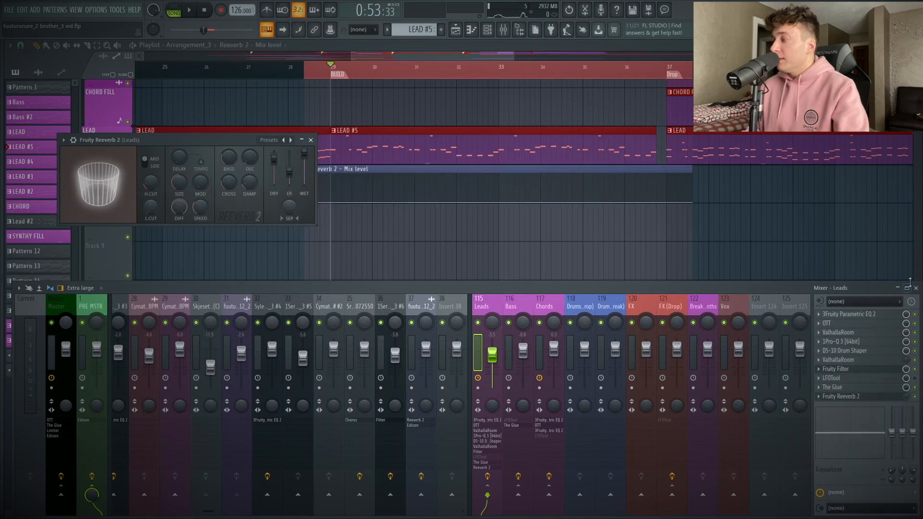
pyautogui.click(437, 235)
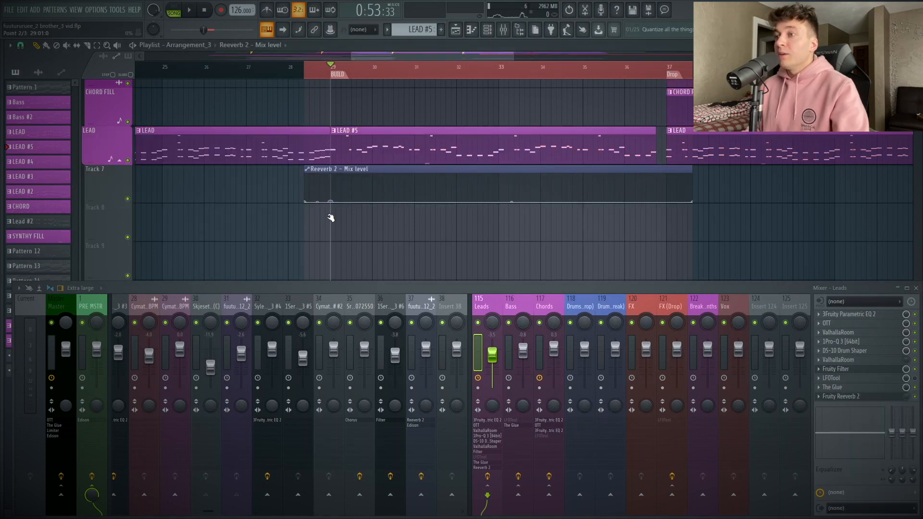
pyautogui.rightClick(330, 188)
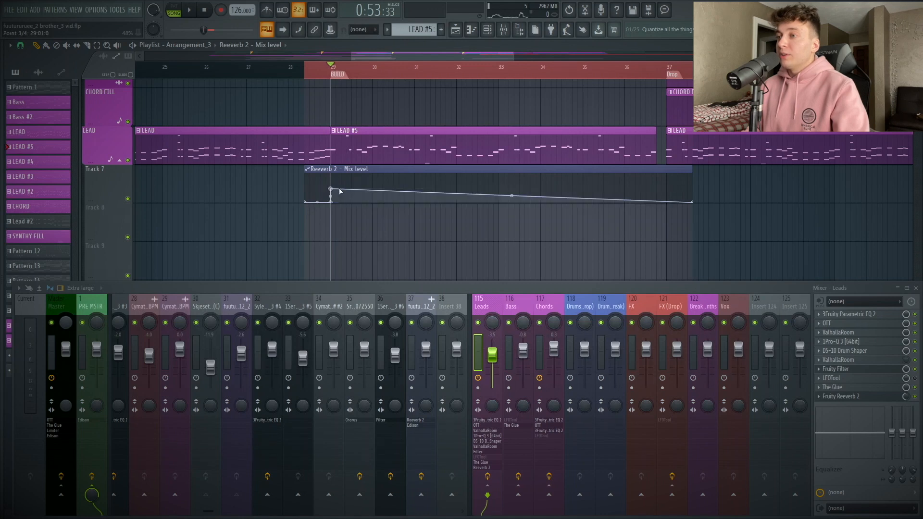
pyautogui.rightClick(571, 195)
pyautogui.moveTo(573, 194); pyautogui.dragTo(658, 186)
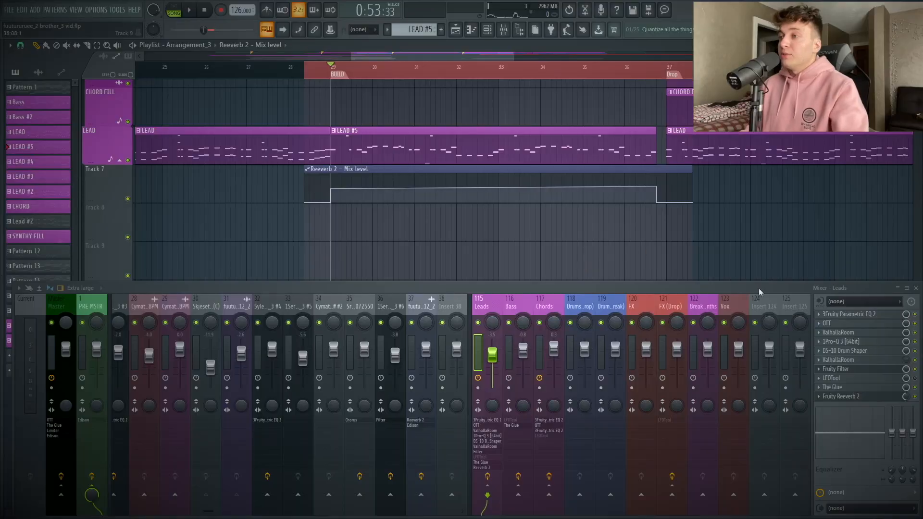
# Play the build from bar 29 and its transition into the drop to hear the filter and reverb automation
pyautogui.press('space')
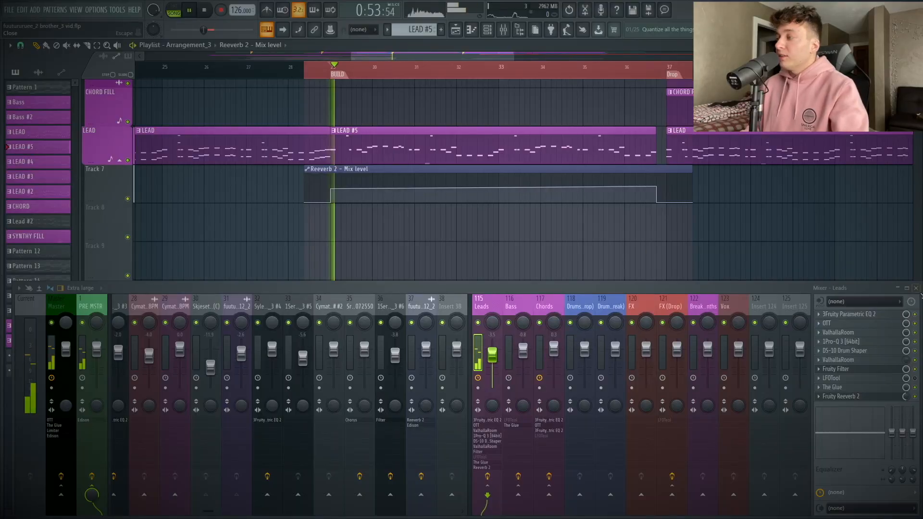
pyautogui.moveTo(331, 189); pyautogui.dragTo(332, 189)
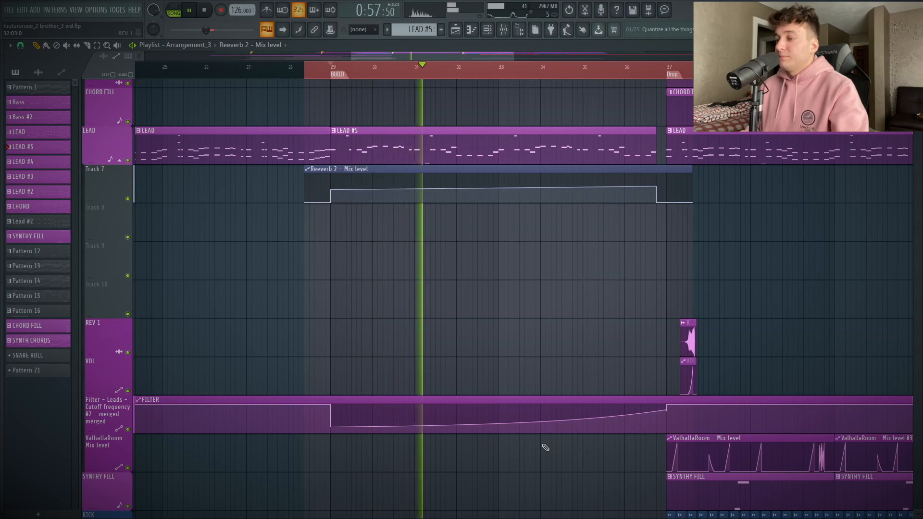
pyautogui.click(602, 71)
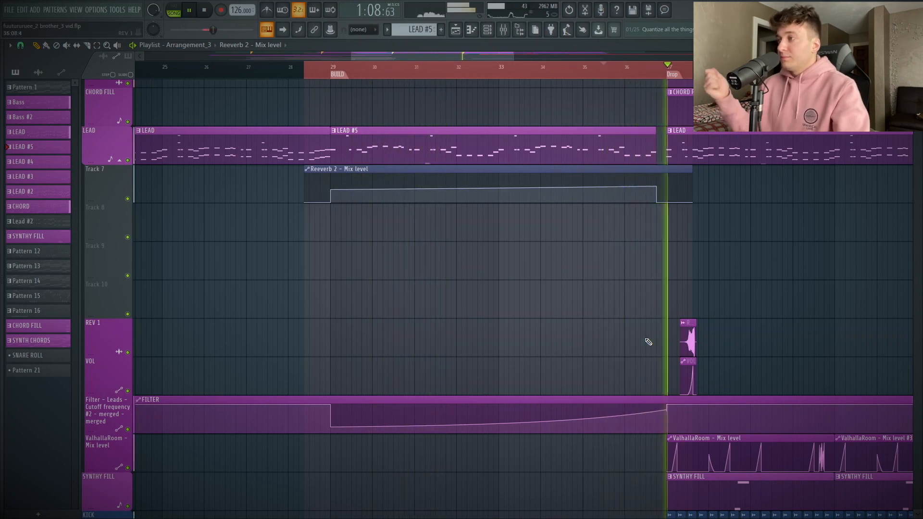
pyautogui.press('space')
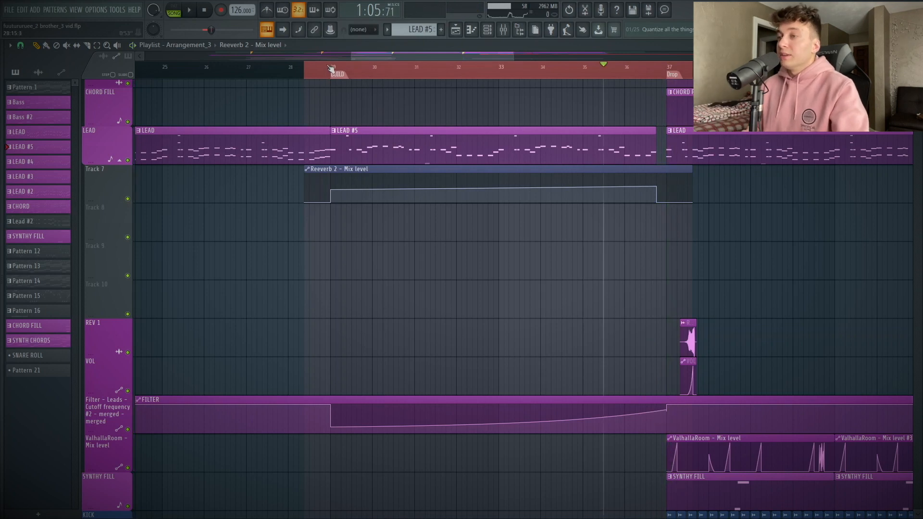
pyautogui.click(330, 69)
pyautogui.scroll(-5, 612, 319)
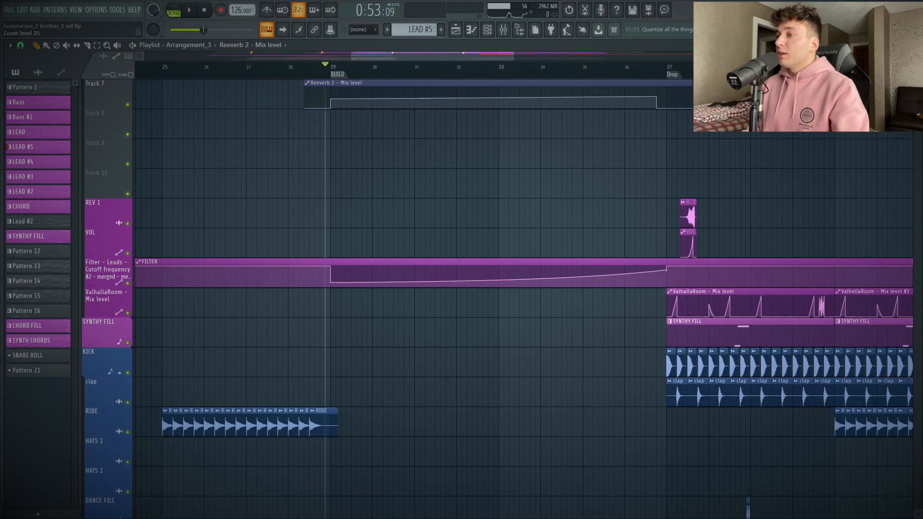
pyautogui.scroll(-4, 357, 141)
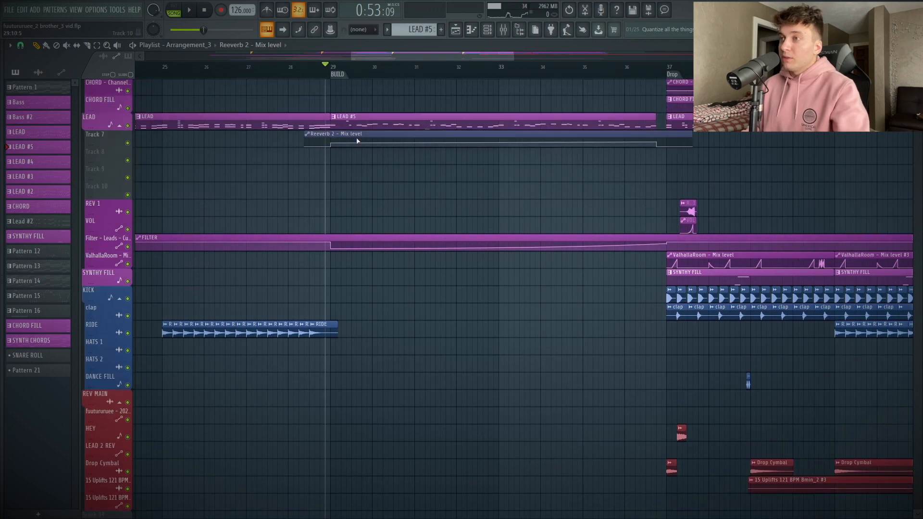
pyautogui.scroll(3, 366, 118)
pyautogui.moveTo(388, 56); pyautogui.dragTo(313, 58)
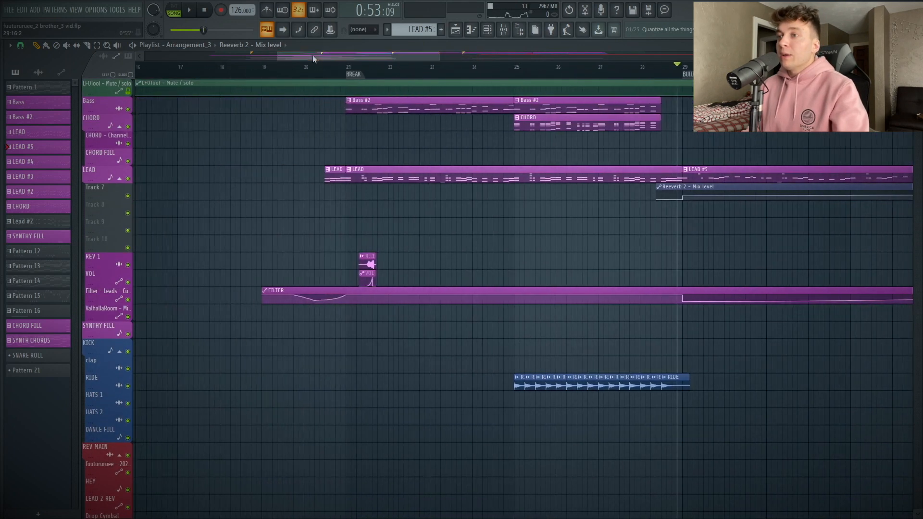
# Play the start of the break from bar 21
pyautogui.click(347, 67)
pyautogui.press('space')
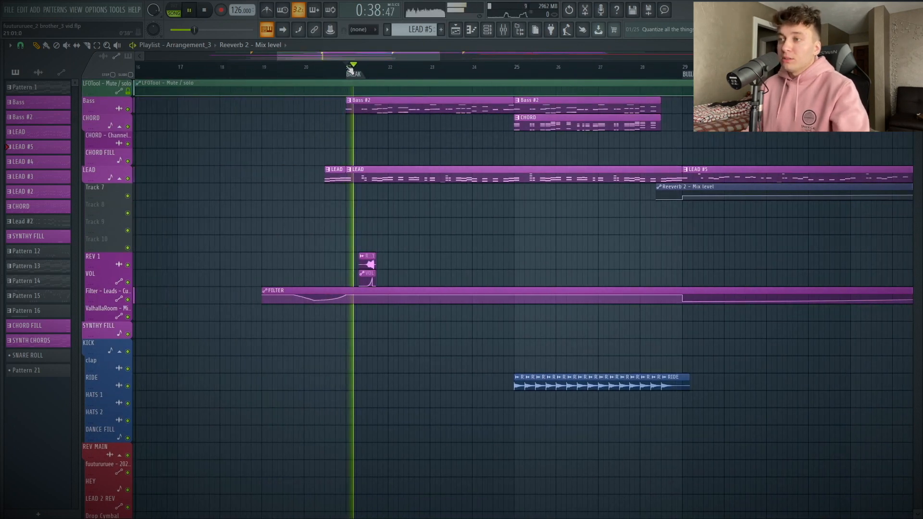
pyautogui.press('space')
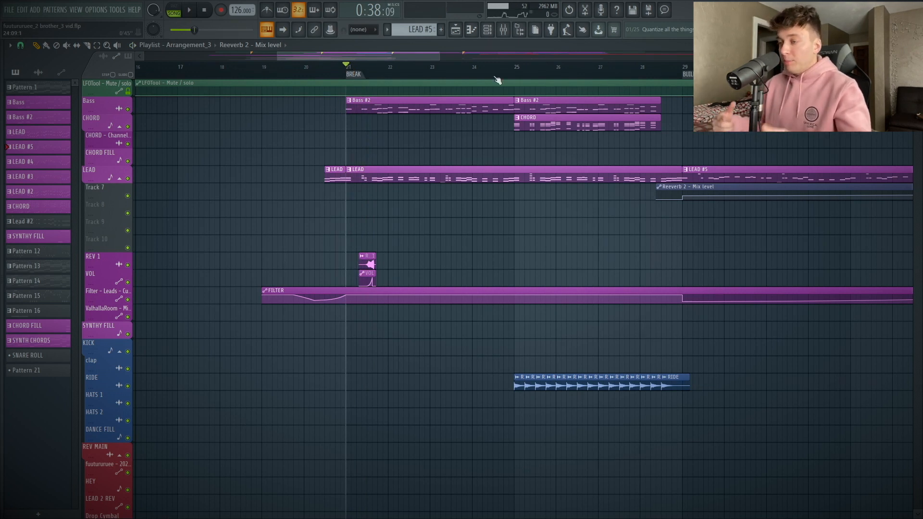
# Copy the SYNTH CHORDS clip and its FITLRE automation clip so the chords start at bar 29, the beginning of the build
pyautogui.scroll(-10, 496, 125)
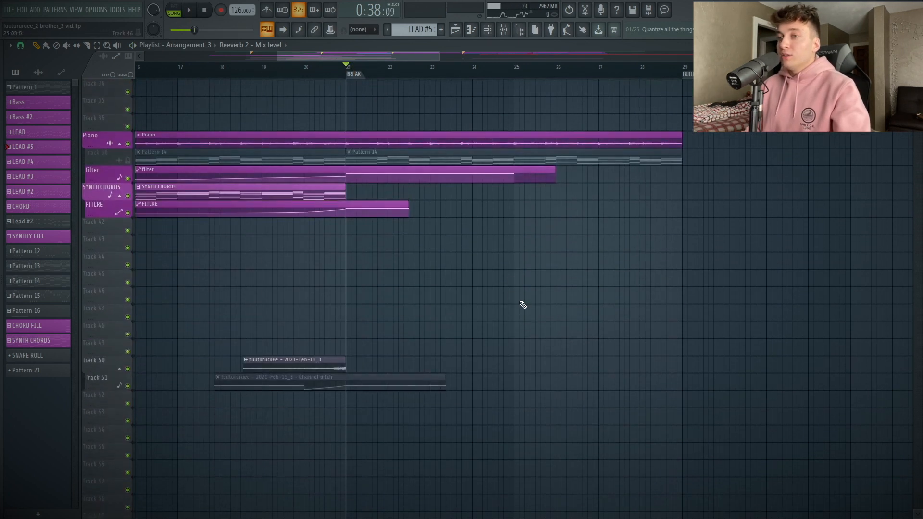
pyautogui.moveTo(275, 187); pyautogui.dragTo(228, 214)
pyautogui.moveTo(172, 191); pyautogui.dragTo(836, 181)
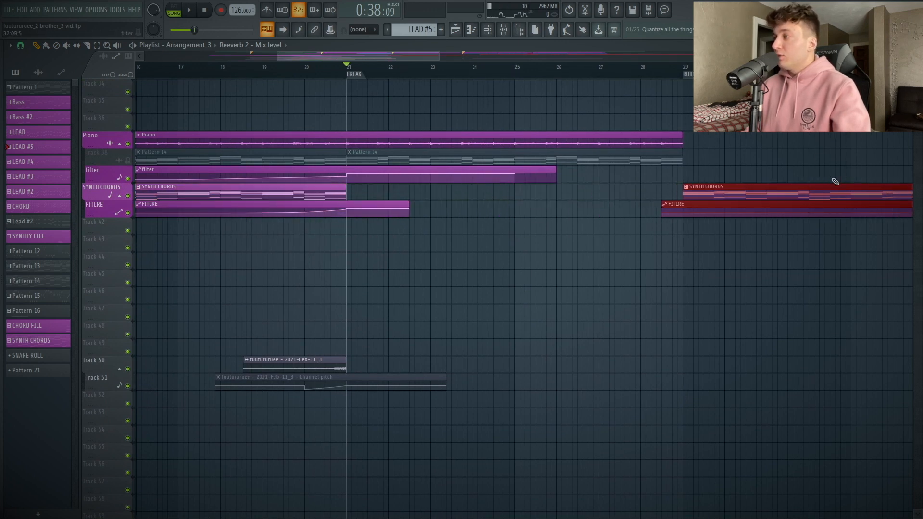
# Solo the SYNTH CHORDS track and play the copied chords from bar 29
pyautogui.click(684, 66)
pyautogui.press('space')
pyautogui.rightClick(128, 196)
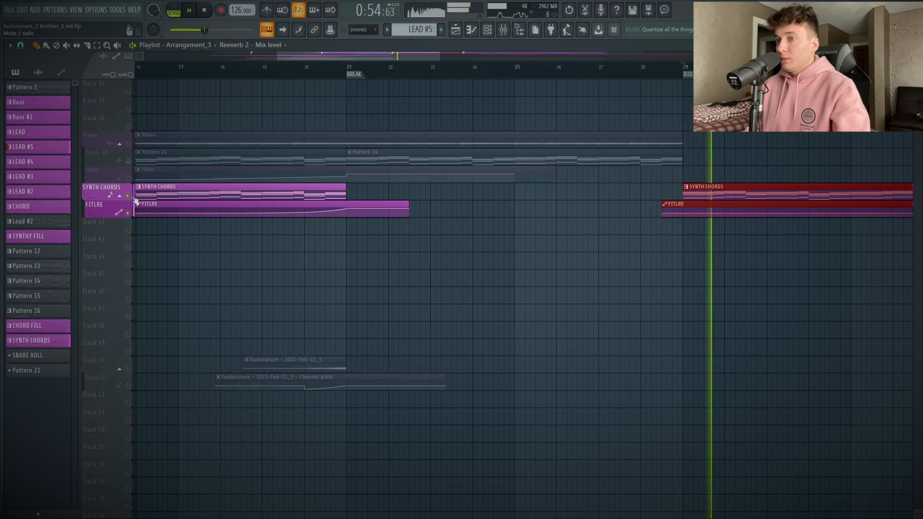
pyautogui.press('F6')
pyautogui.press('space')
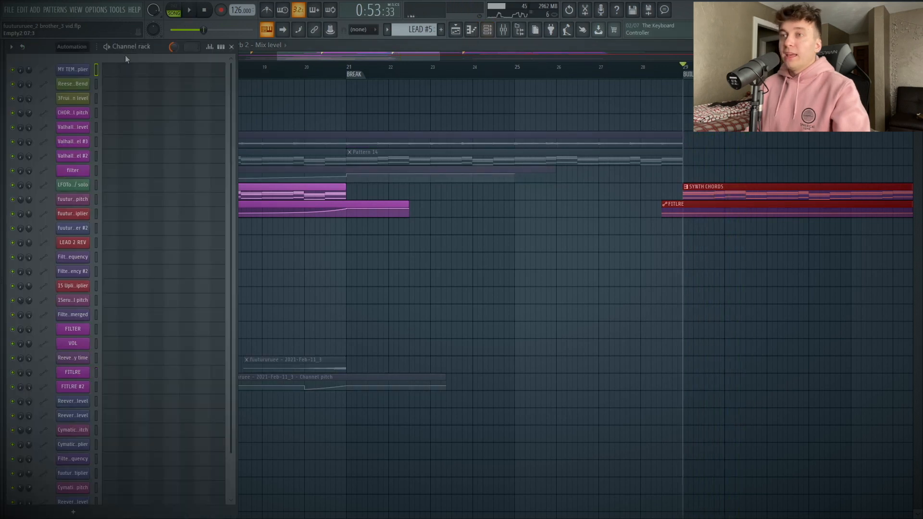
# Show the unsorted channels, open the Sylenth1_3 #4 synth and set its LFO 1 gain to 0.533 while auditioning the chords
pyautogui.click(84, 47)
pyautogui.click(77, 88)
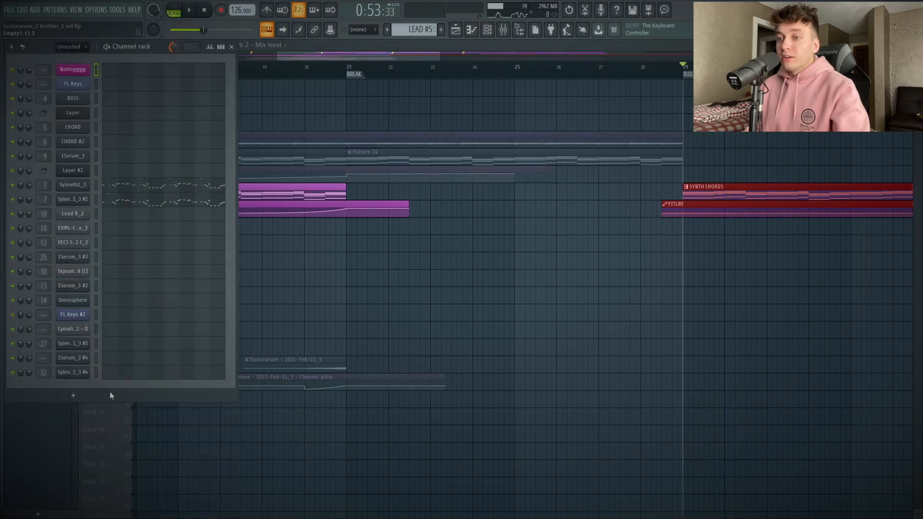
pyautogui.press('space')
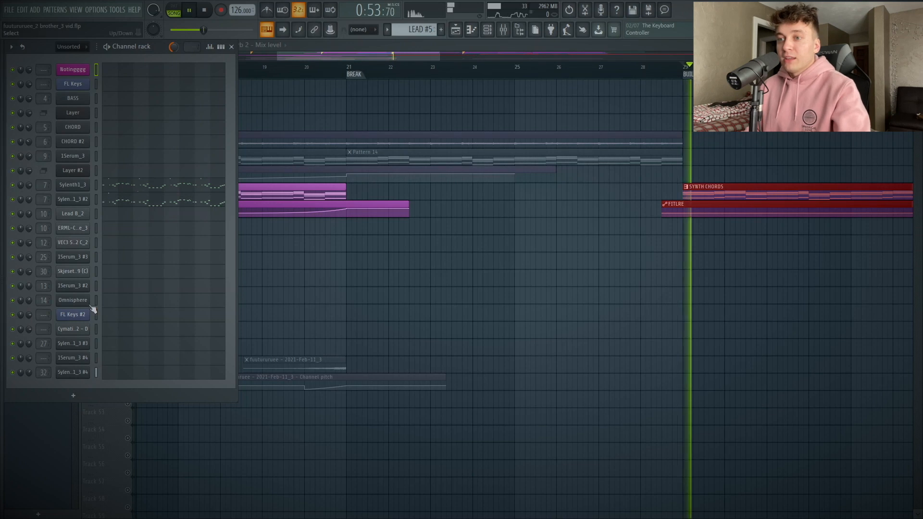
pyautogui.click(73, 372)
pyautogui.moveTo(292, 111); pyautogui.dragTo(420, 110)
pyautogui.press('space')
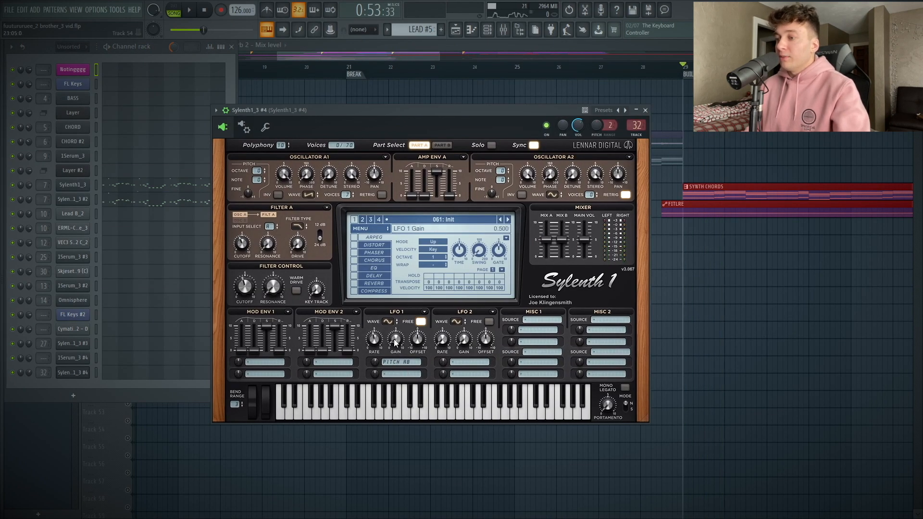
pyautogui.press('space')
pyautogui.moveTo(395, 340)
pyautogui.mouseDown()
pyautogui.moveTo(400, 264)
pyautogui.moveTo(400, 336)
pyautogui.mouseUp()
pyautogui.press('space')
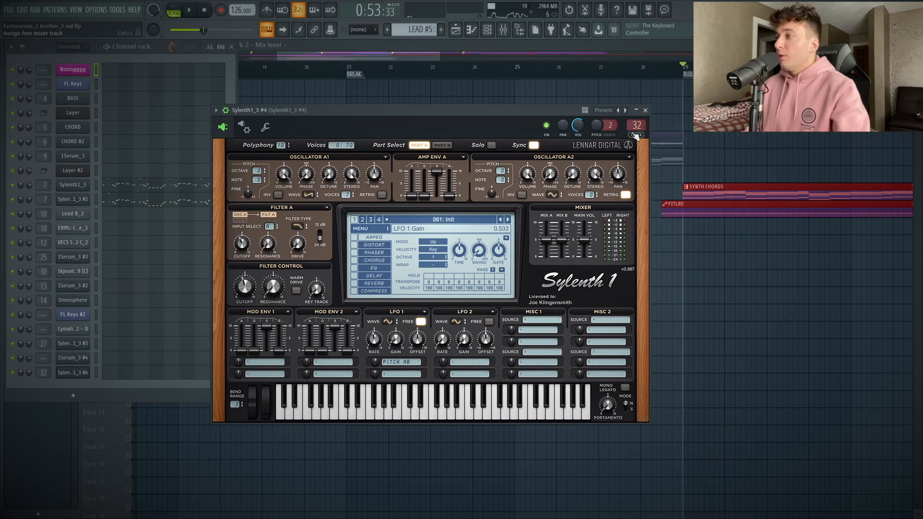
pyautogui.click(645, 111)
# Make the copied FITLRE automation clip unique and move its control point to the start of the build at bar 29
pyautogui.moveTo(368, 57); pyautogui.dragTo(412, 57)
pyautogui.keyDown('ctrl'); pyautogui.click(500, 291); pyautogui.keyUp('ctrl')
pyautogui.click(460, 205)
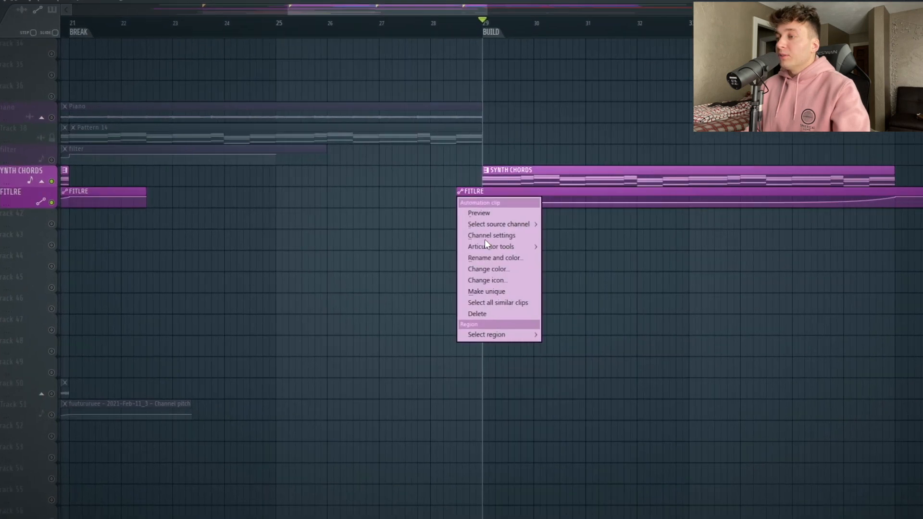
pyautogui.click(487, 291)
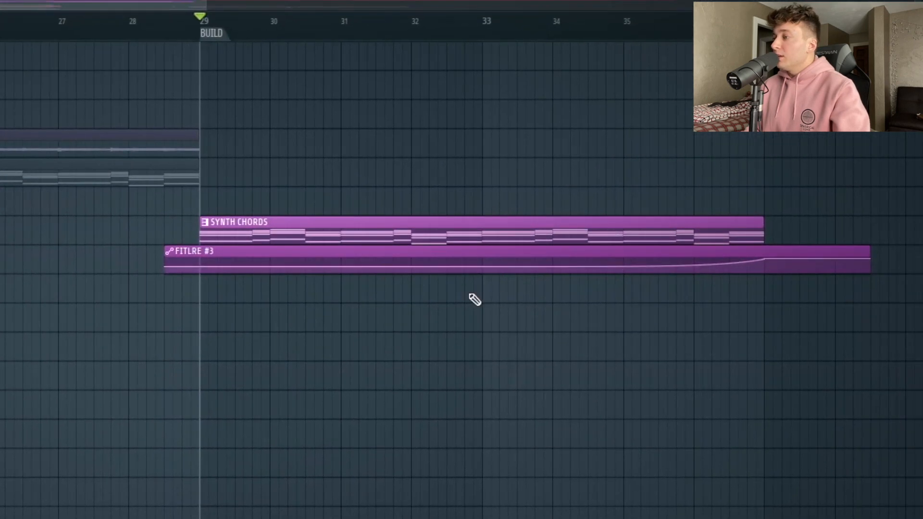
pyautogui.moveTo(351, 271)
pyautogui.moveTo(485, 268); pyautogui.dragTo(252, 268)
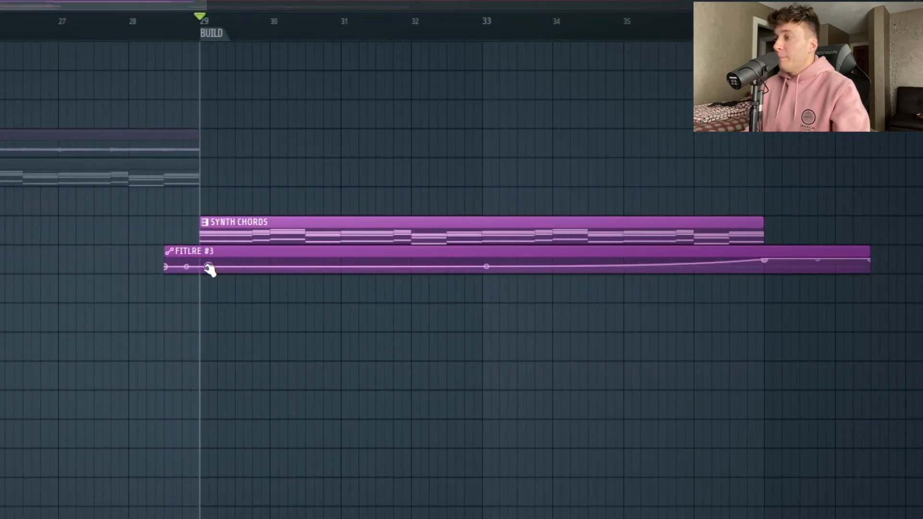
# Trim the end of the copied SYNTH CHORDS clip to just before bar 37 and add a control point at bar 33 in its filter automation
pyautogui.moveTo(482, 266)
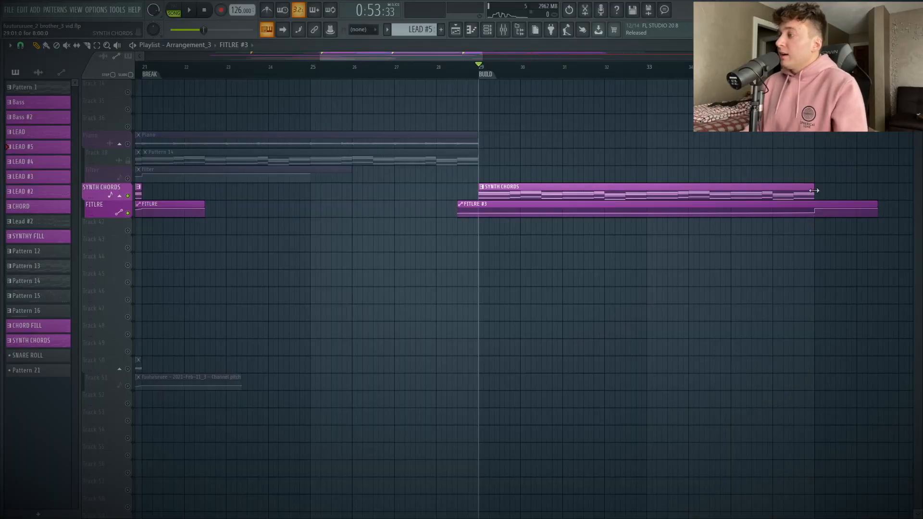
pyautogui.moveTo(814, 193)
pyautogui.mouseDown()
pyautogui.moveTo(805, 192)
pyautogui.moveTo(815, 209)
pyautogui.mouseUp()
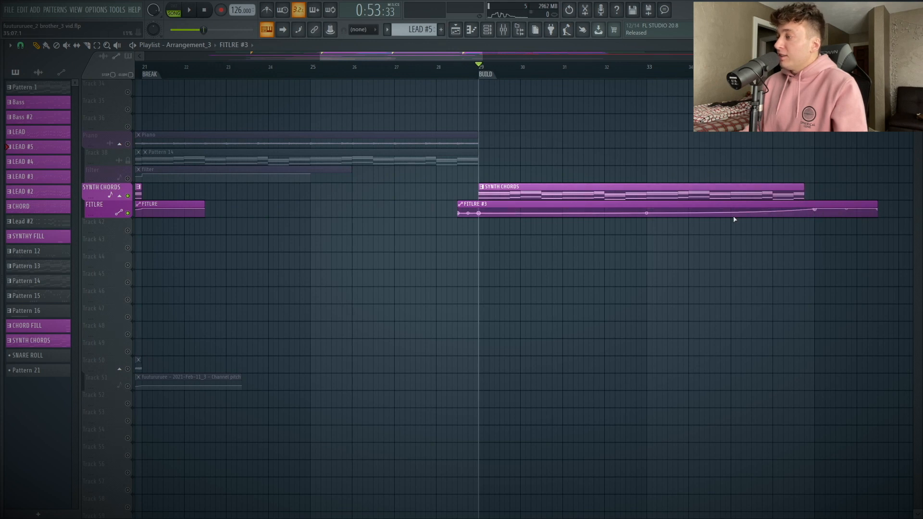
pyautogui.rightClick(651, 211)
pyautogui.rightClick(649, 212)
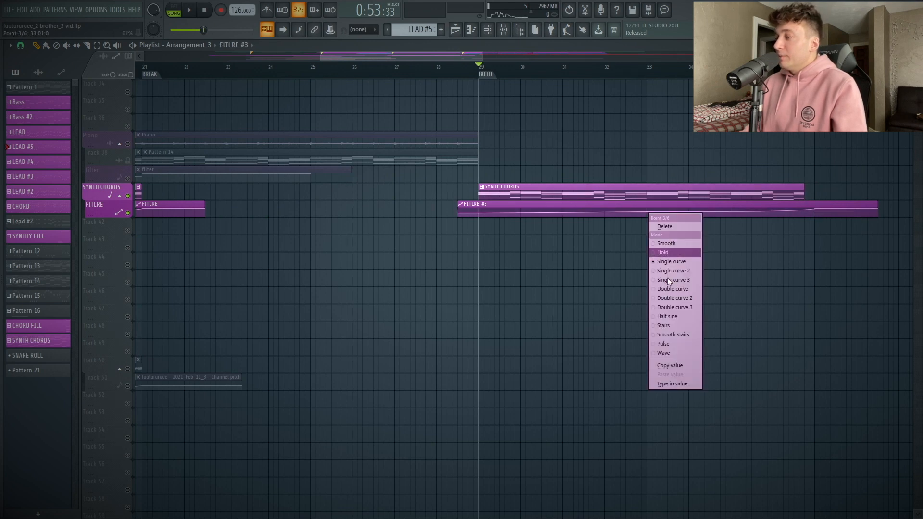
pyautogui.click(616, 376)
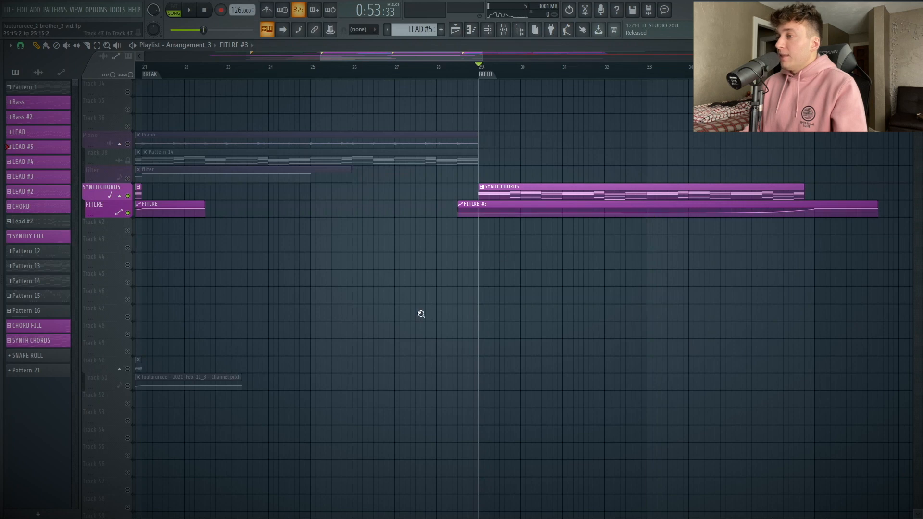
# Play the build and straighten the filter automation's rise between bars 33 and 37 into a nearly linear ramp
pyautogui.scroll(2, 421, 314)
pyautogui.press('space')
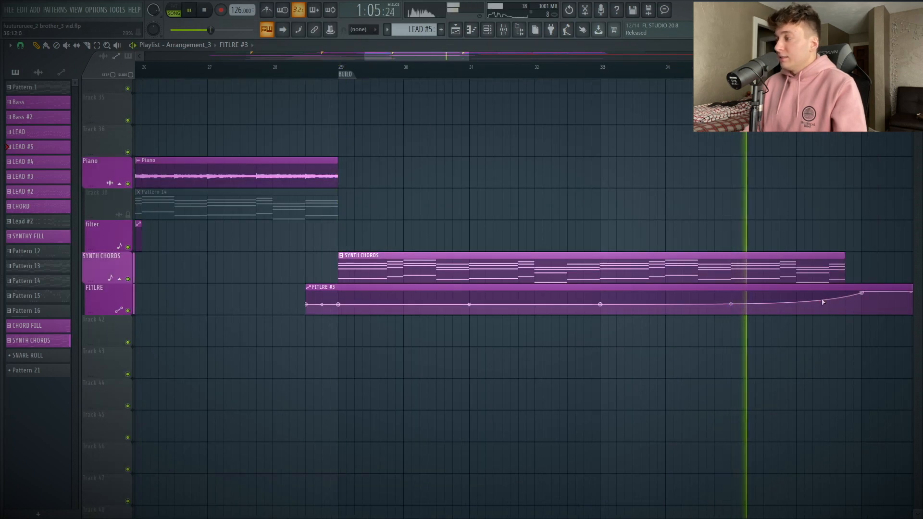
pyautogui.moveTo(731, 304); pyautogui.dragTo(731, 299)
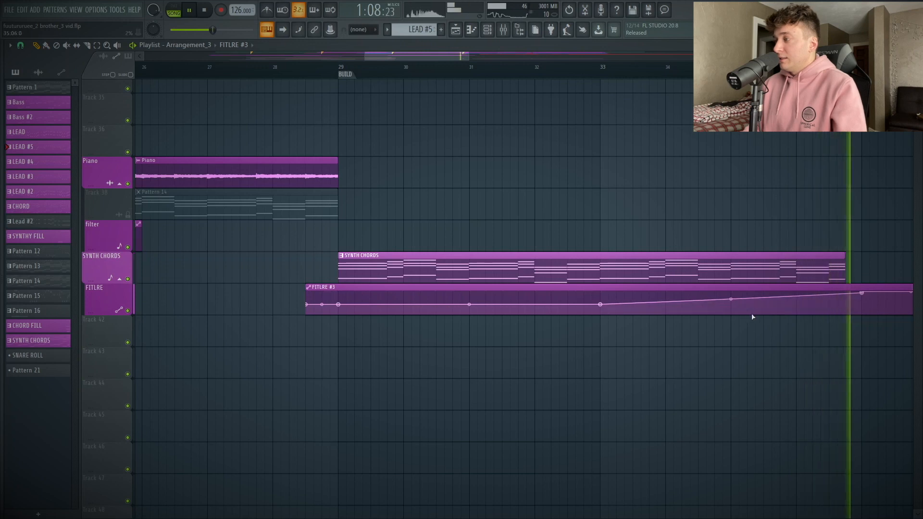
pyautogui.press('space')
# Open the Sylenth1_3 #4 synth, set its LFO 1 gain to 0.200 and replay part of the build
pyautogui.click(493, 33)
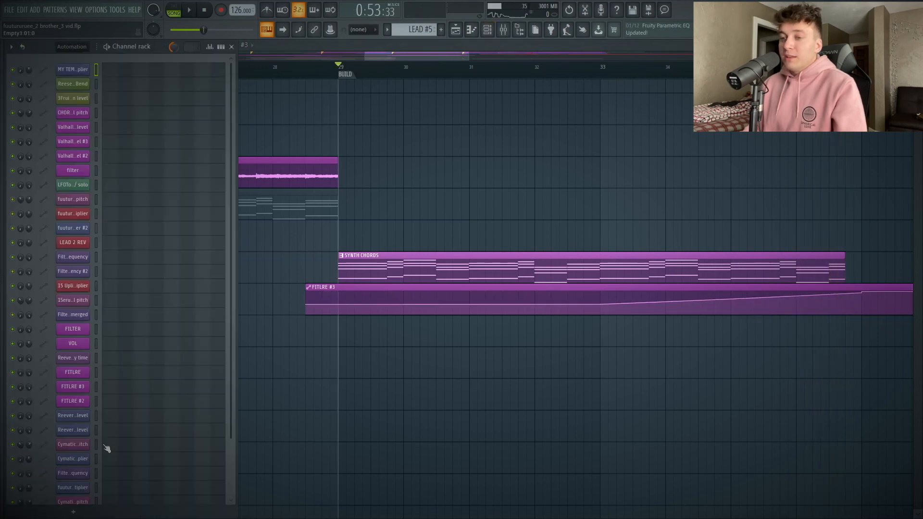
pyautogui.click(79, 374)
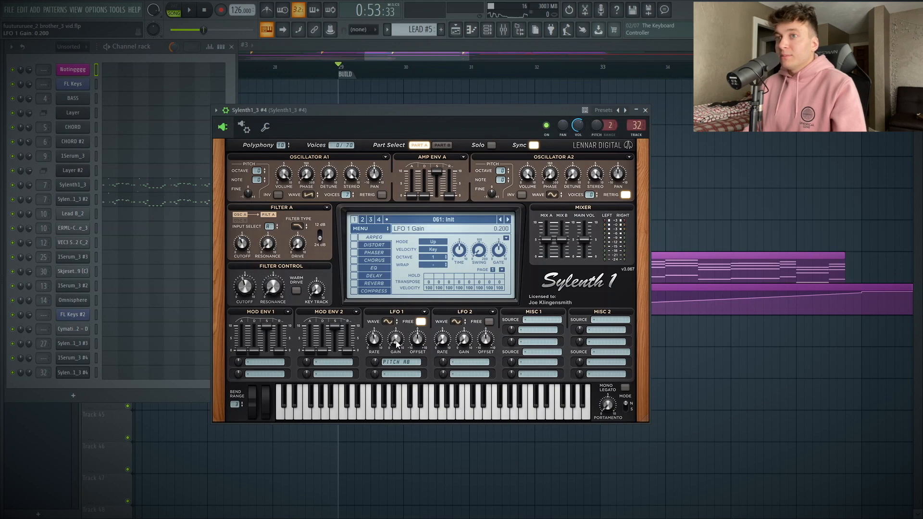
pyautogui.press('F5')
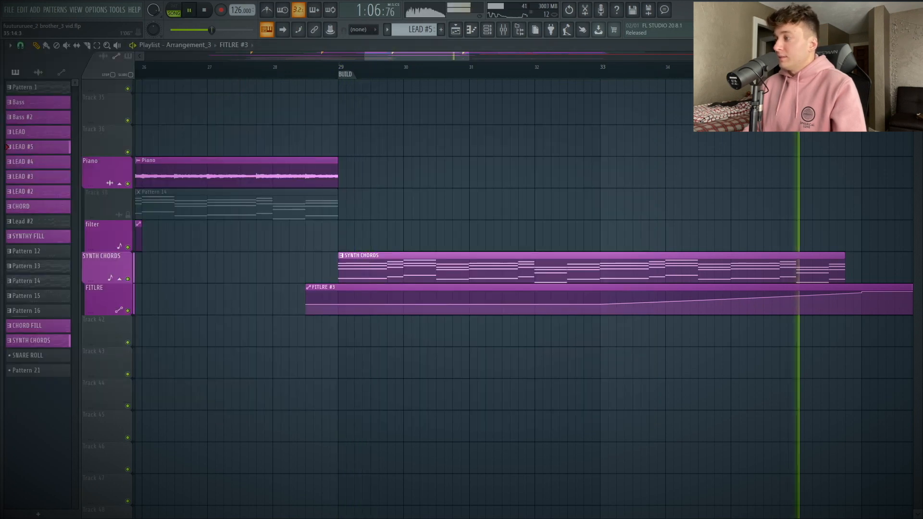
pyautogui.press('space')
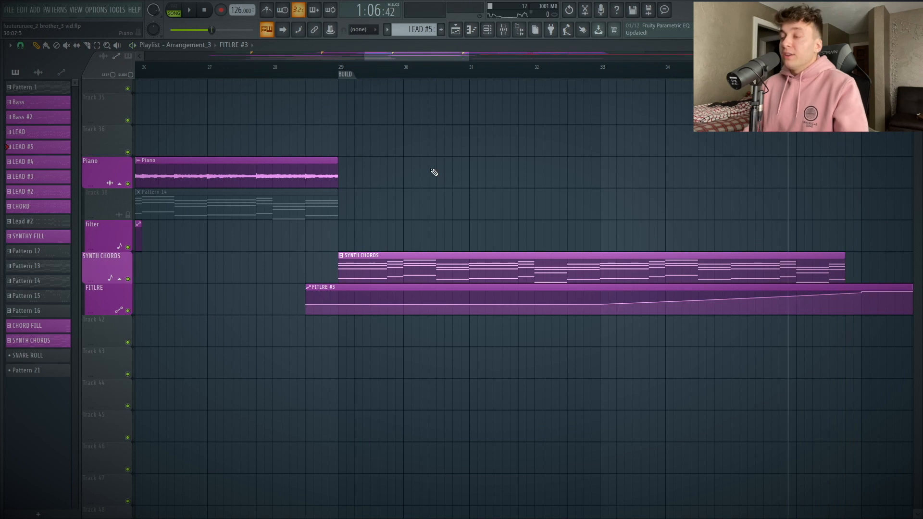
# Copy the lowest row of bass notes from the SYNTH CHORDS pattern's piano roll and return to the playlist
pyautogui.doubleClick(382, 270)
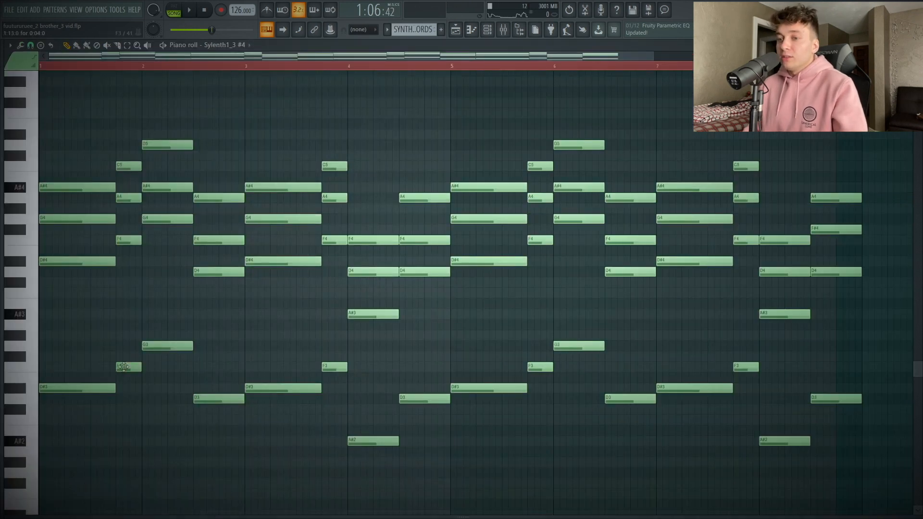
pyautogui.moveTo(62, 340); pyautogui.dragTo(850, 393)
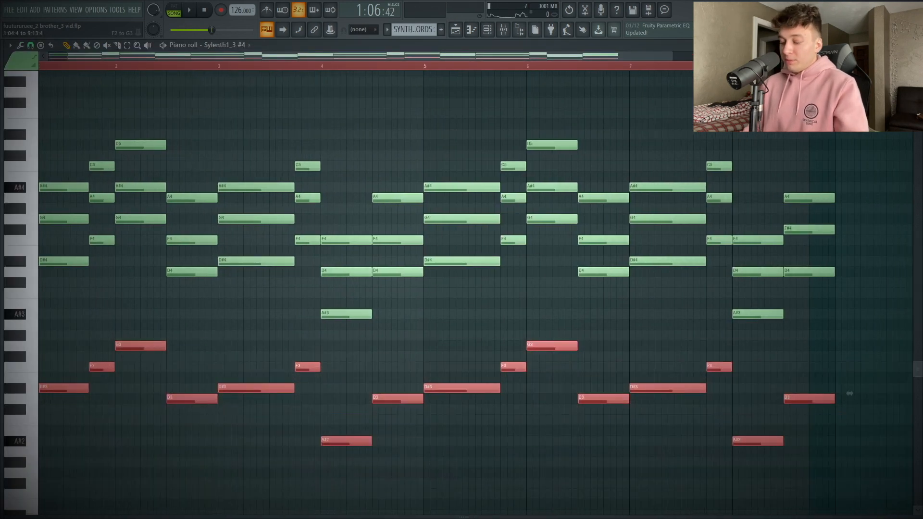
pyautogui.click(912, 46)
pyautogui.click(234, 46)
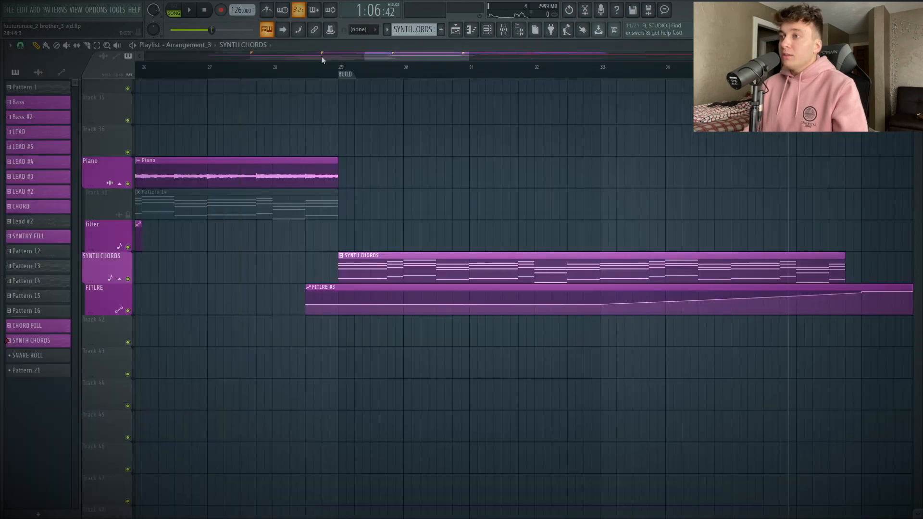
# Solo the SYNTH CHORDS track and play it from bar 29 to check its low end
pyautogui.click(339, 67)
pyautogui.rightClick(129, 279)
pyautogui.press('space')
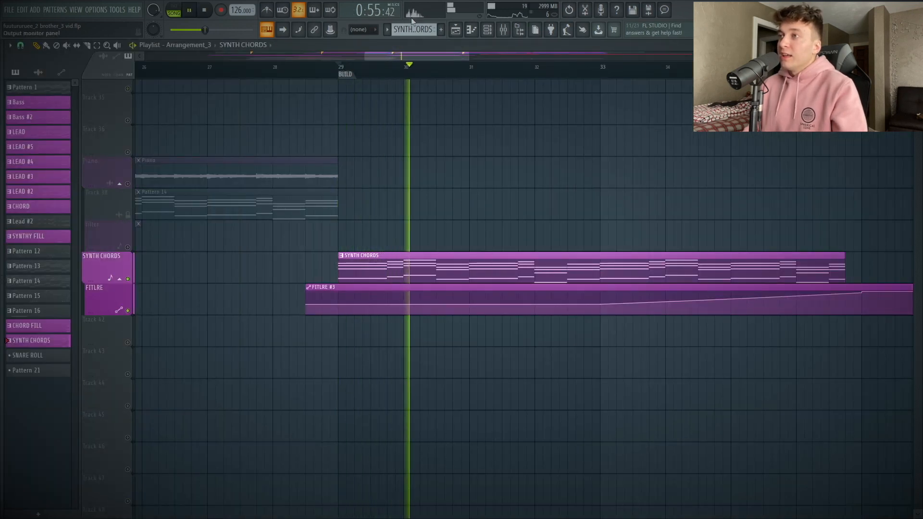
pyautogui.press('space')
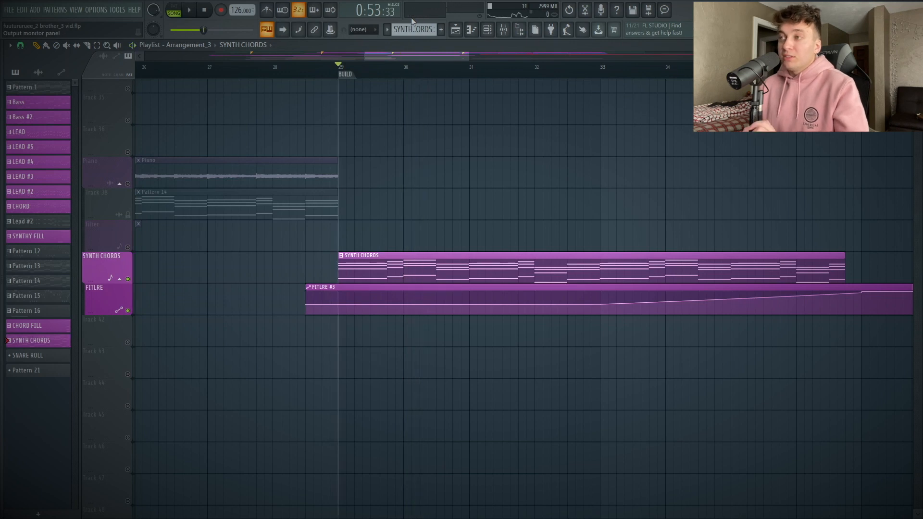
# Add a Serum channel with the sine sub oscillator enabled and oscillator A switched off
pyautogui.click(504, 29)
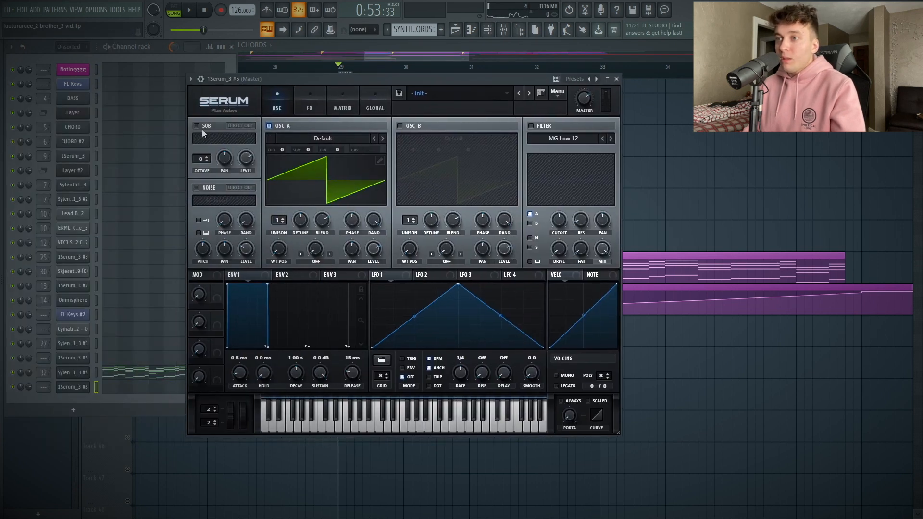
pyautogui.click(269, 125)
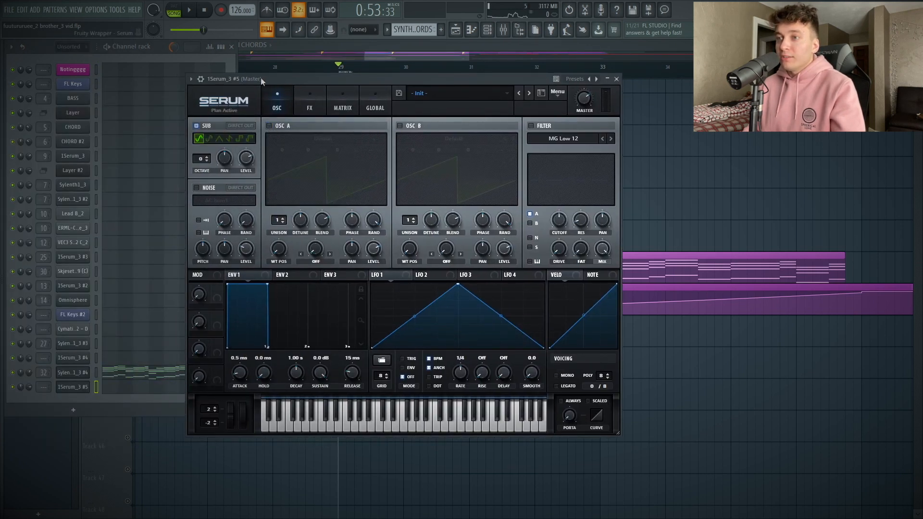
pyautogui.moveTo(261, 76); pyautogui.dragTo(414, 94)
# Create a new pattern, paste the copied bass notes into the new Serum channel's piano roll and return to the playlist
pyautogui.click(441, 30)
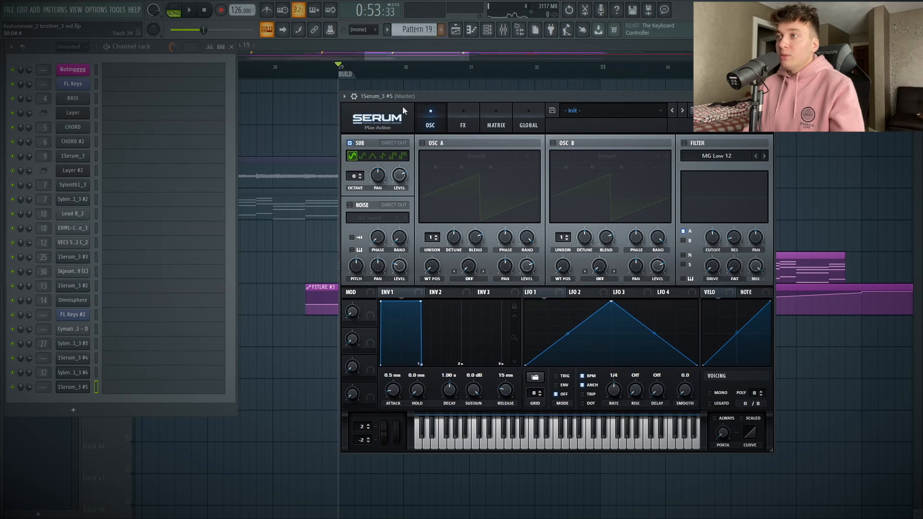
pyautogui.click(118, 389)
pyautogui.hotkey('ctrl', 'v')
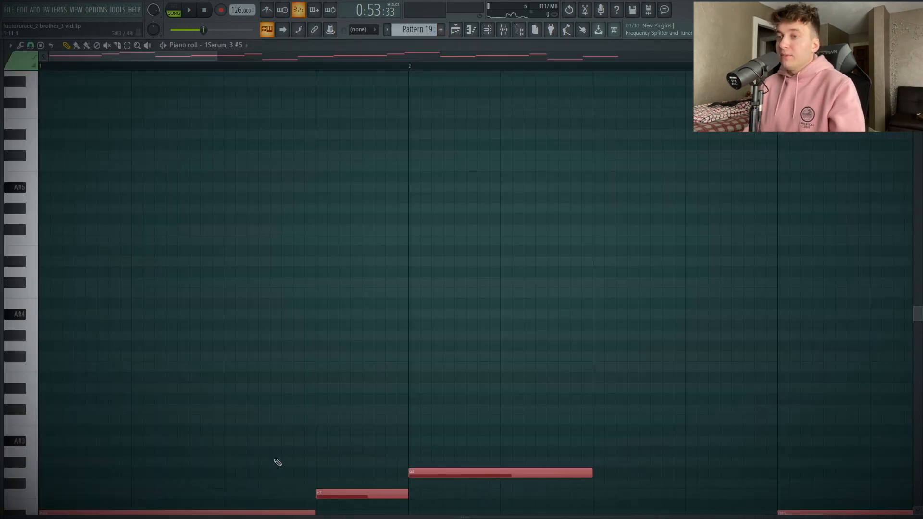
pyautogui.click(15, 293)
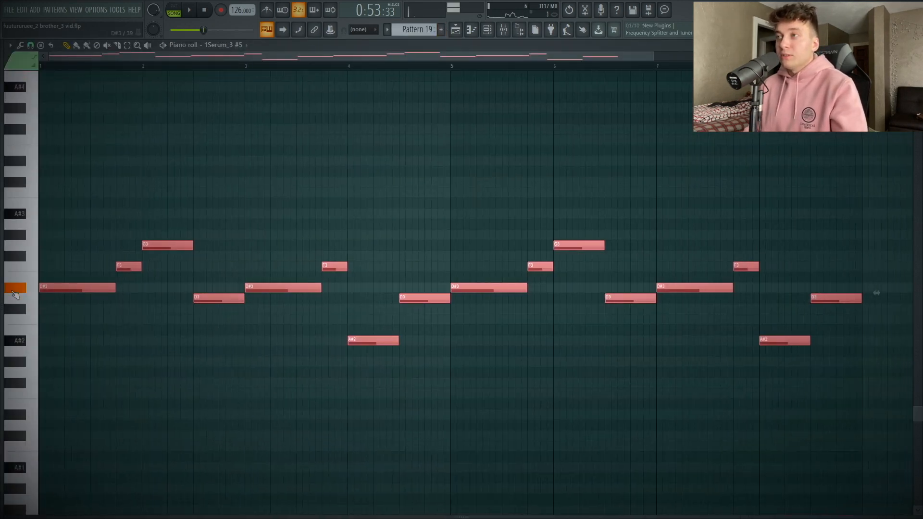
pyautogui.press('Escape')
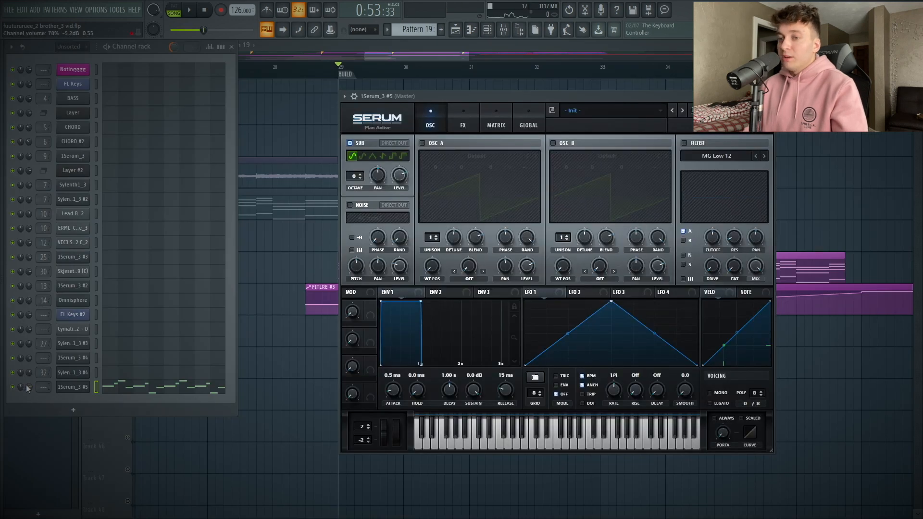
pyautogui.click(304, 374)
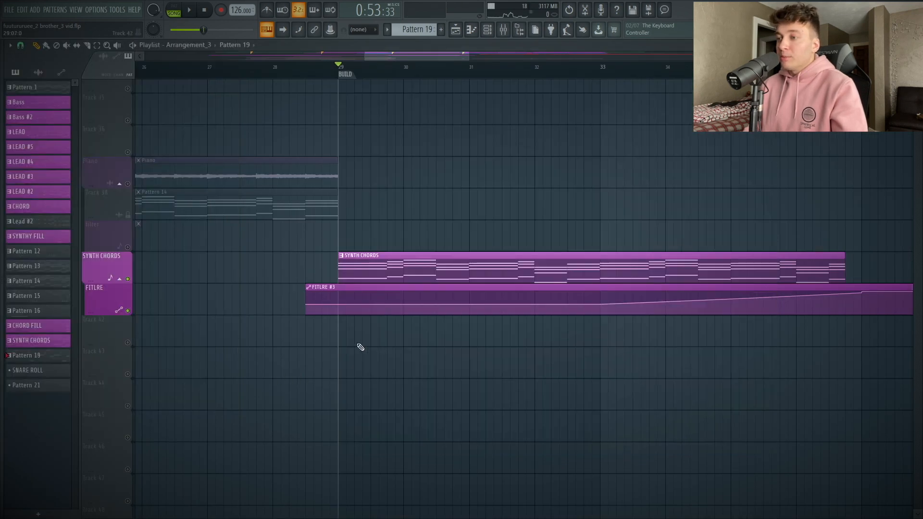
# Place Pattern 19 on Track 42 from bar 29, aligned under the SYNTH CHORDS clip, and unsolo the playlist tracks
pyautogui.click(347, 334)
pyautogui.moveTo(389, 336); pyautogui.dragTo(380, 336)
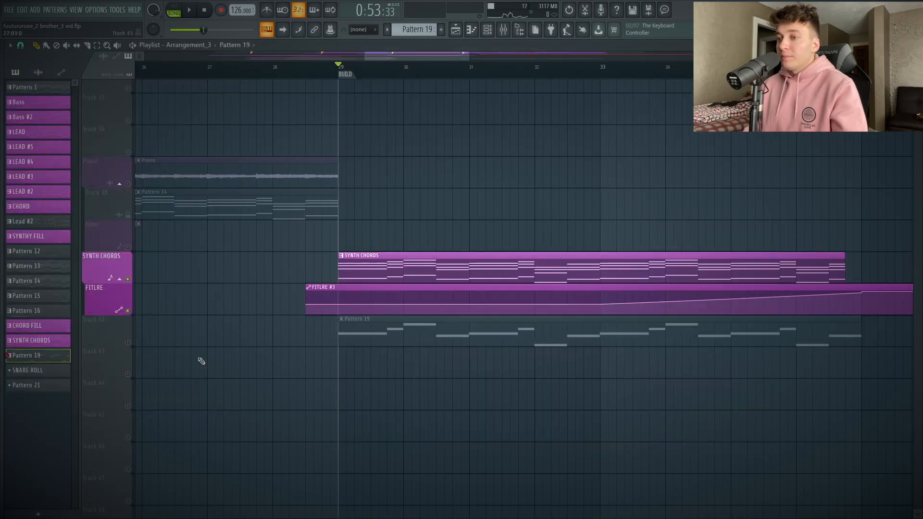
pyautogui.click(128, 343)
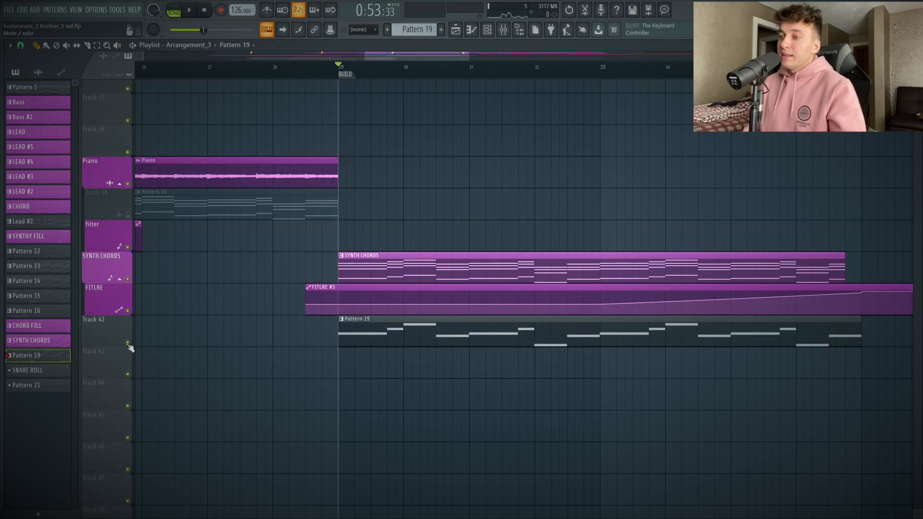
# Play the build from bar 29 to check the Serum sub bass level against the synth chords
pyautogui.click(487, 30)
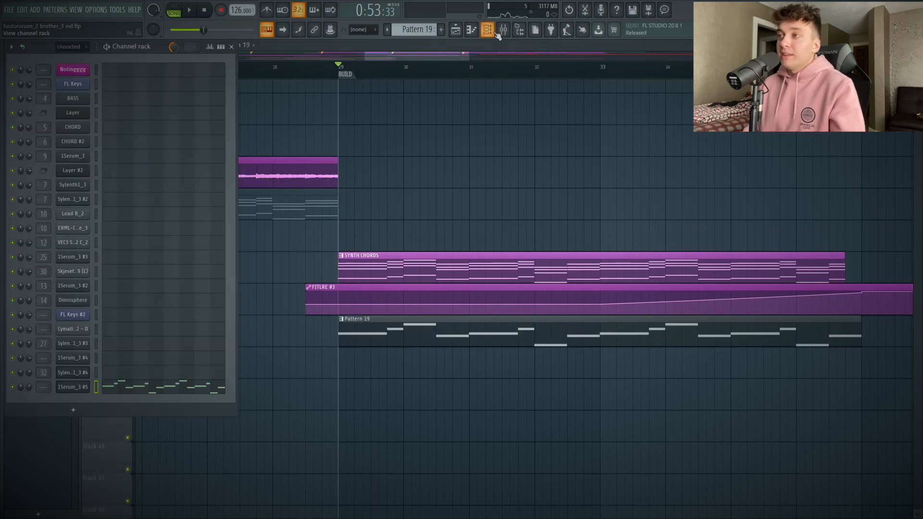
pyautogui.press('space')
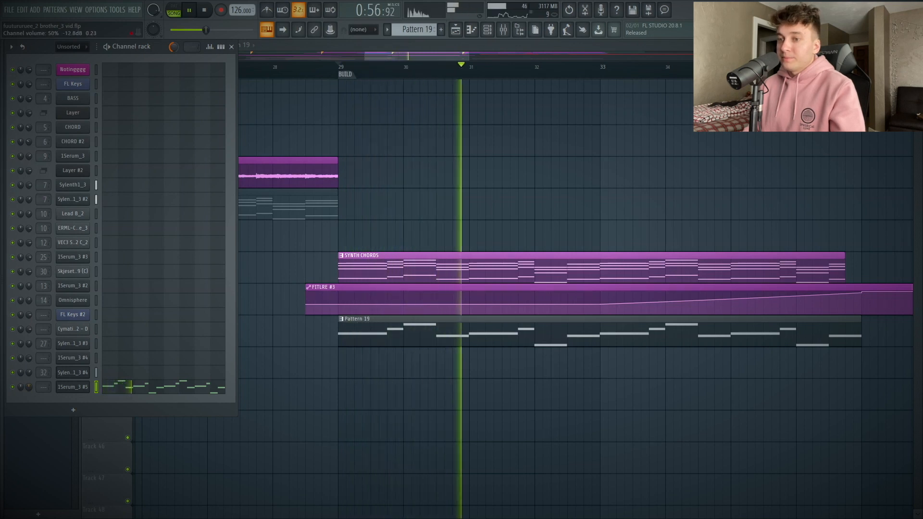
pyautogui.press('F6')
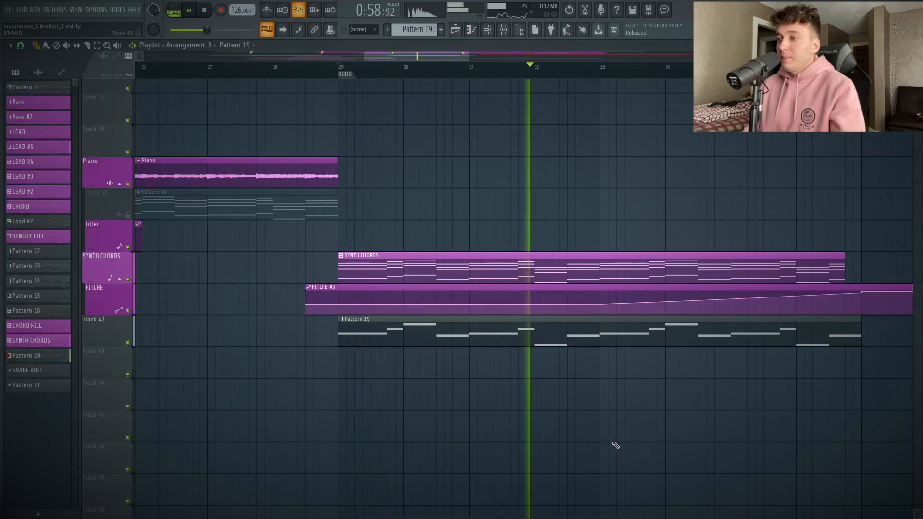
pyautogui.scroll(-5, 616, 446)
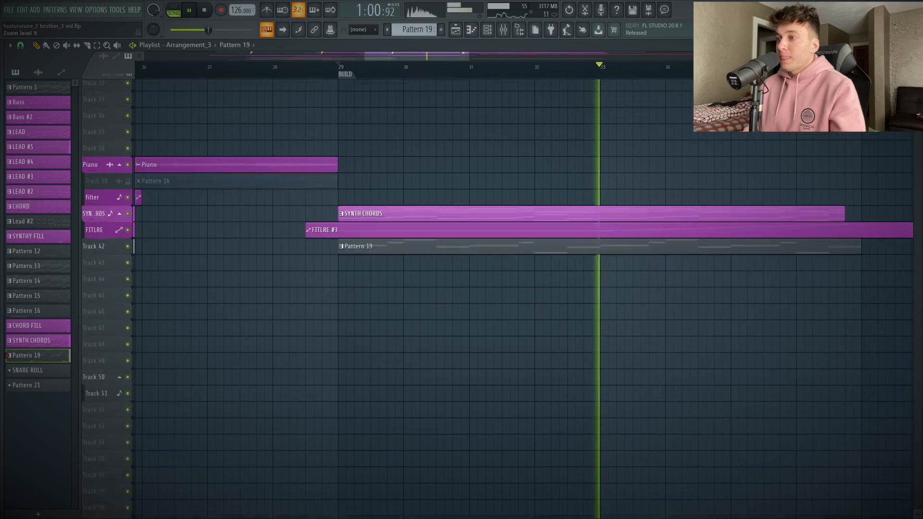
pyautogui.press('space')
pyautogui.scroll(5, 454, 351)
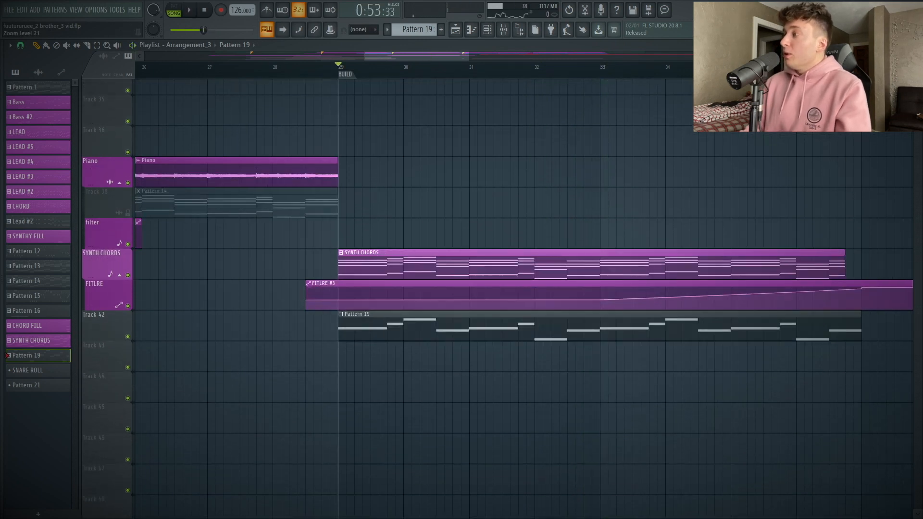
pyautogui.scroll(-1, 317, 217)
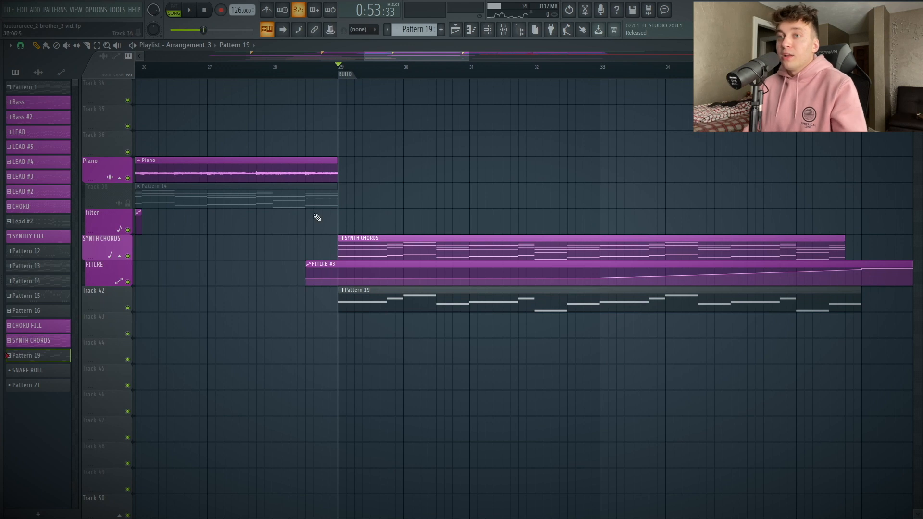
# Solo Track 67 and play the brake_fx clip leading into the BUILD marker, then restore all tracks
pyautogui.moveTo(44, 243); pyautogui.dragTo(132, 264)
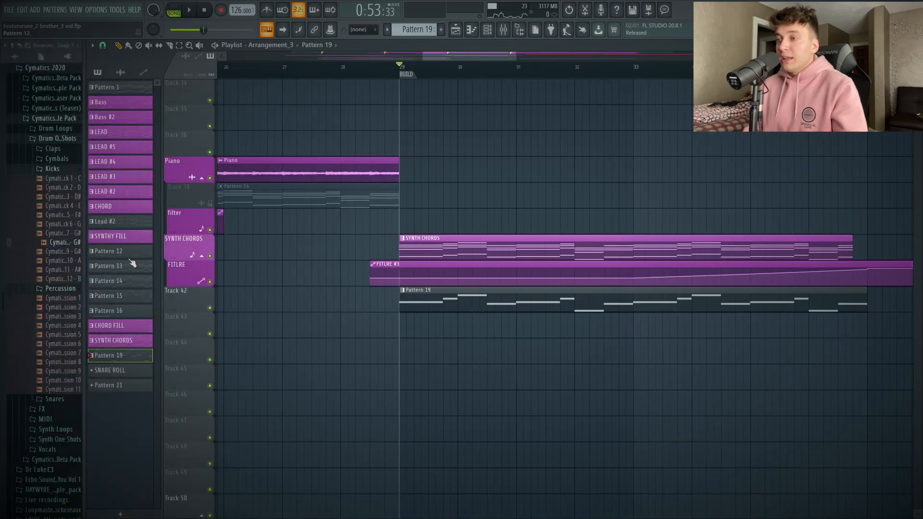
pyautogui.click(85, 292)
pyautogui.scroll(-8, 291, 364)
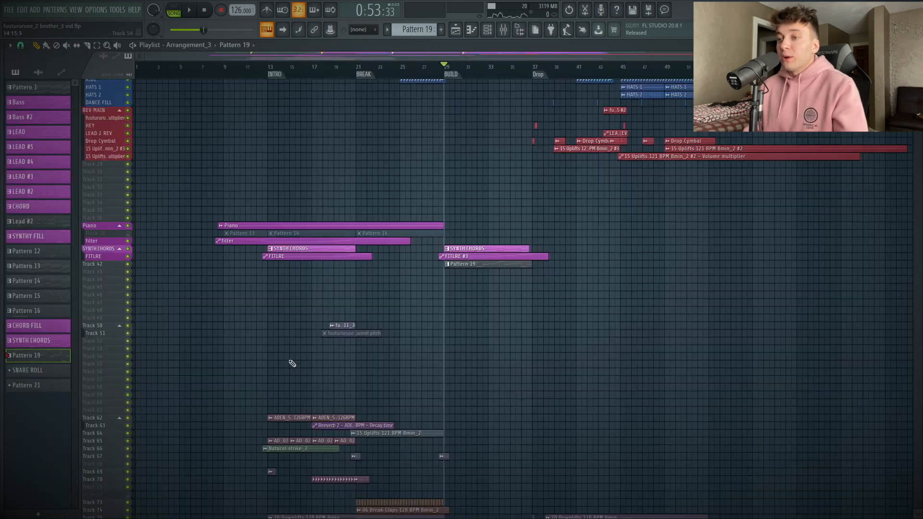
pyautogui.moveTo(629, 424); pyautogui.dragTo(157, 178)
pyautogui.scroll(-3, 207, 255)
pyautogui.moveTo(261, 188); pyautogui.dragTo(912, 462)
pyautogui.scroll(-5, 507, 332)
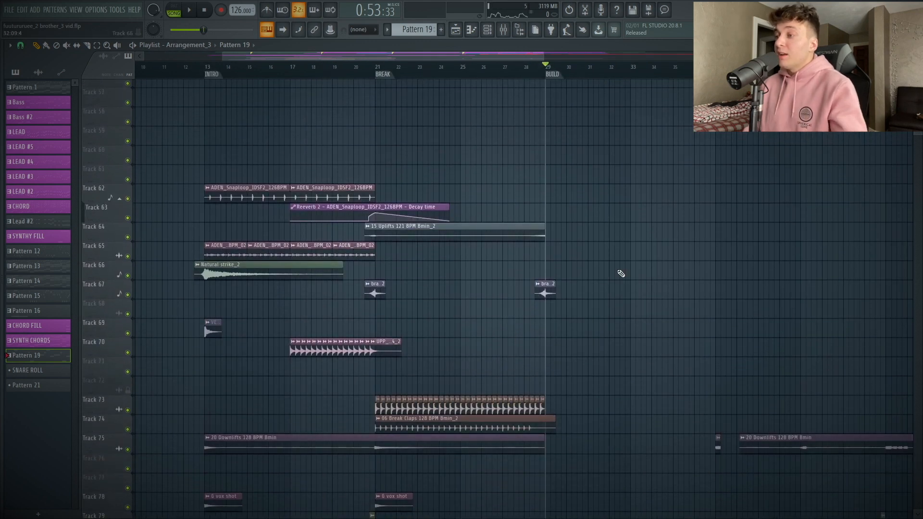
pyautogui.moveTo(542, 74); pyautogui.dragTo(535, 73)
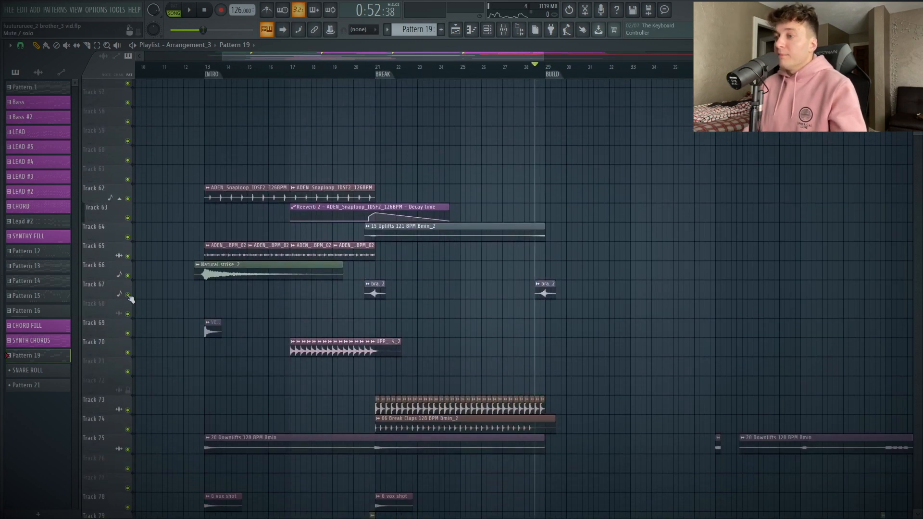
pyautogui.press('space')
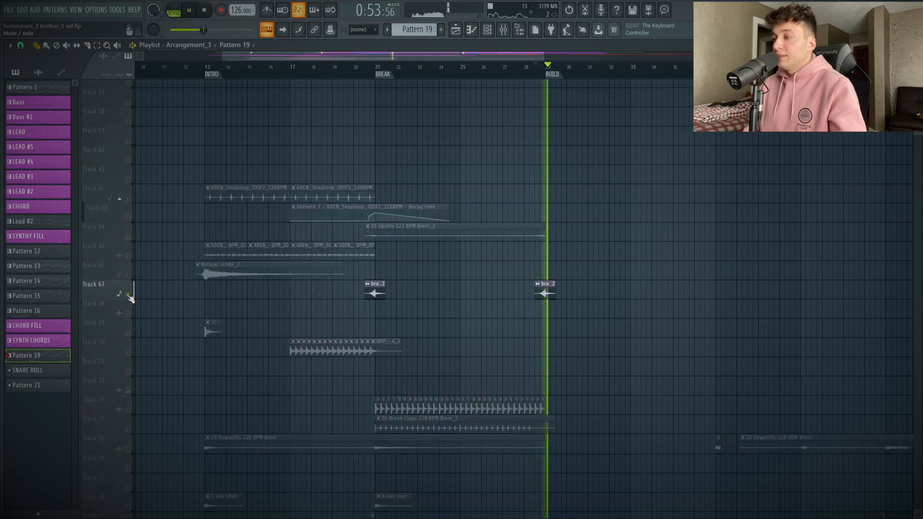
pyautogui.press('space')
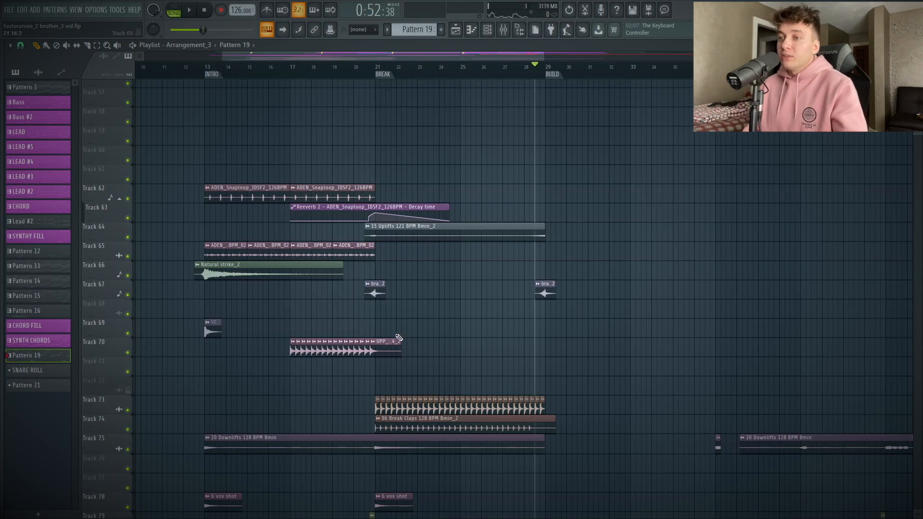
# Copy the Natural strike_2 clip on Track 66 to the BUILD marker and audition it soloed
pyautogui.moveTo(218, 274); pyautogui.dragTo(558, 274)
pyautogui.press('space')
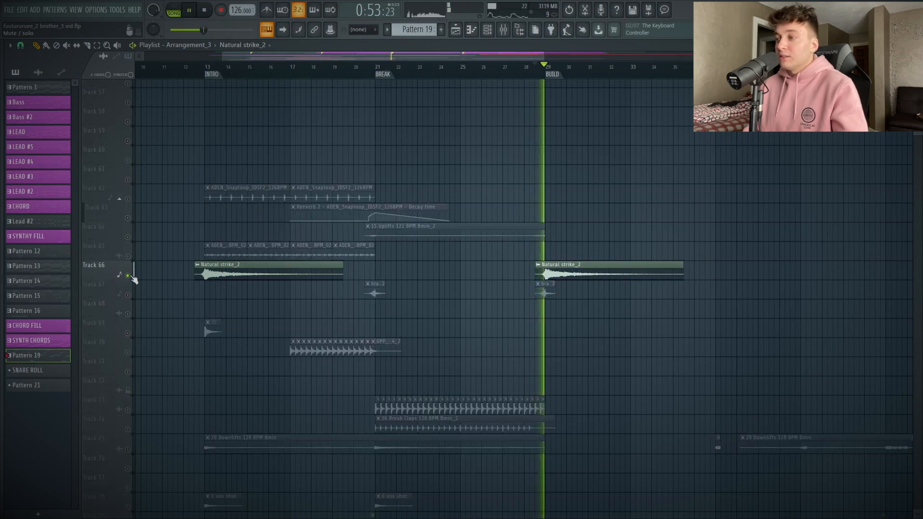
pyautogui.press('space')
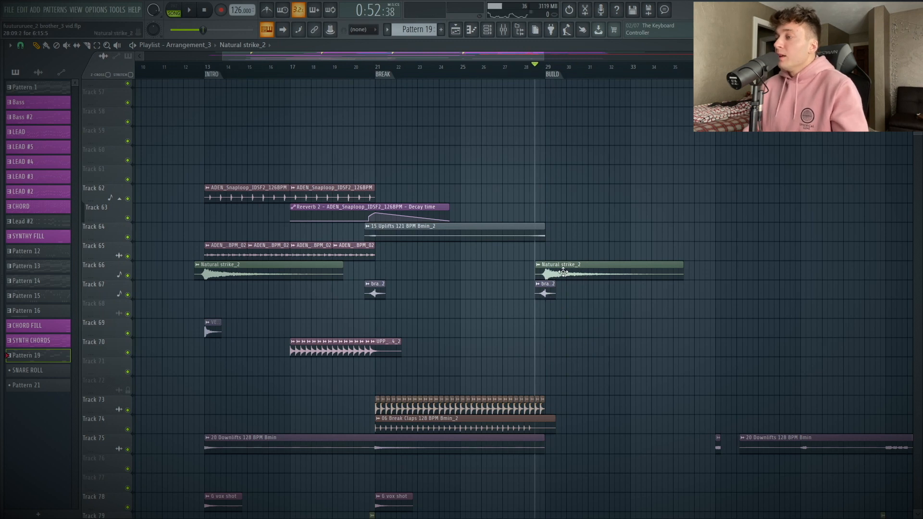
# Duplicate the build's Natural strike_2 clip so it hits at bar 33 and make the copy unique
pyautogui.moveTo(563, 270); pyautogui.dragTo(647, 259)
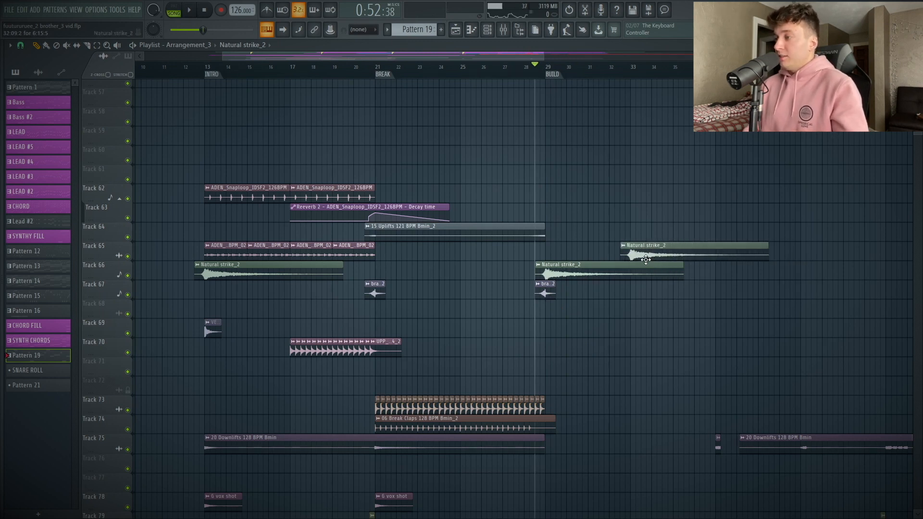
pyautogui.click(624, 247)
pyautogui.click(639, 322)
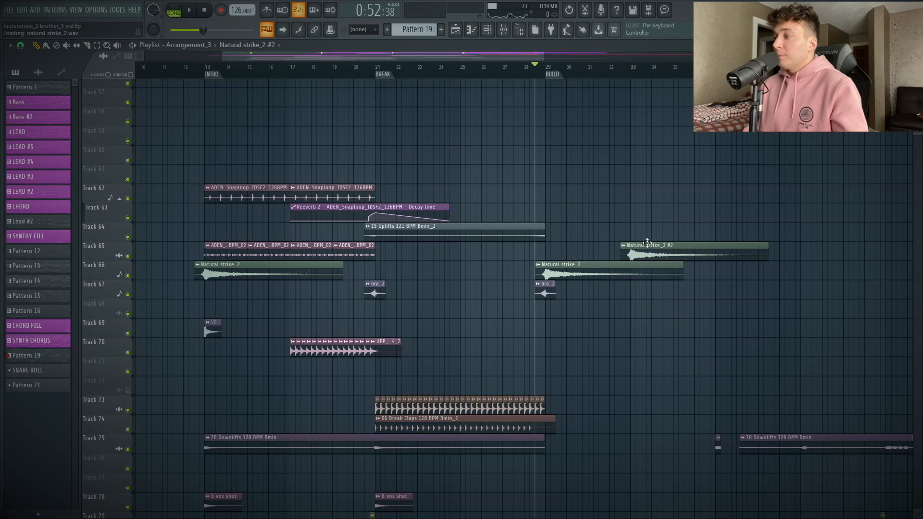
# Raise the unique Natural strike copy's quick fade-out to about 56% and move the clip down to Track 66
pyautogui.doubleClick(647, 244)
pyautogui.moveTo(236, 234); pyautogui.dragTo(236, 219)
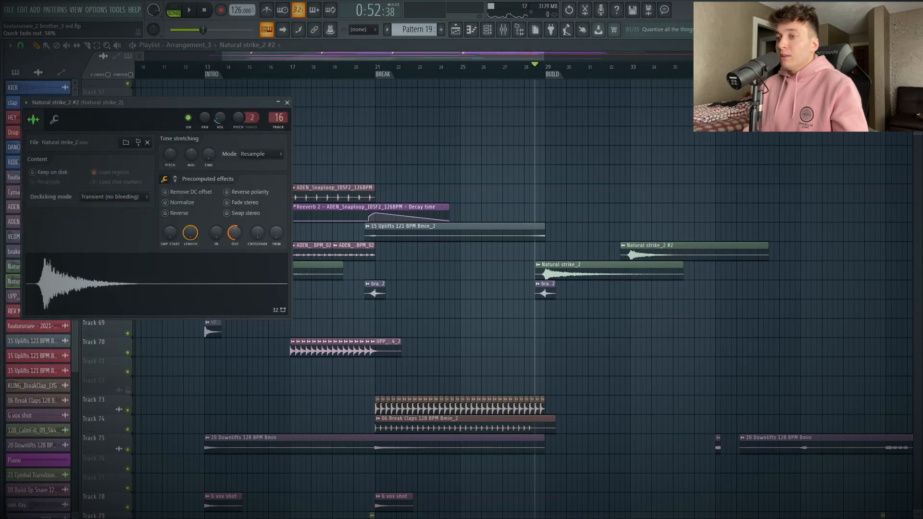
pyautogui.press('Escape')
pyautogui.moveTo(650, 258); pyautogui.dragTo(650, 278)
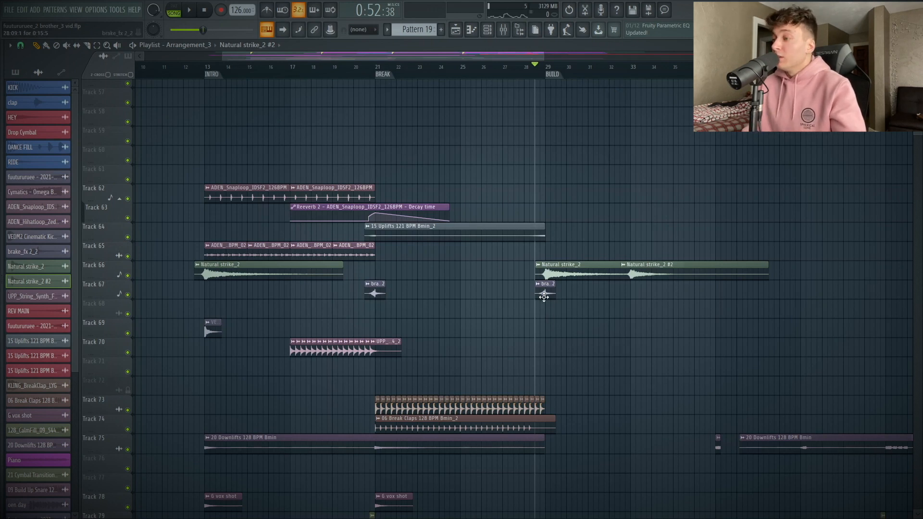
# Copy the brake_fx clip on Track 67 to bar 33 under the second strike and play that transition
pyautogui.moveTo(546, 294); pyautogui.dragTo(632, 307)
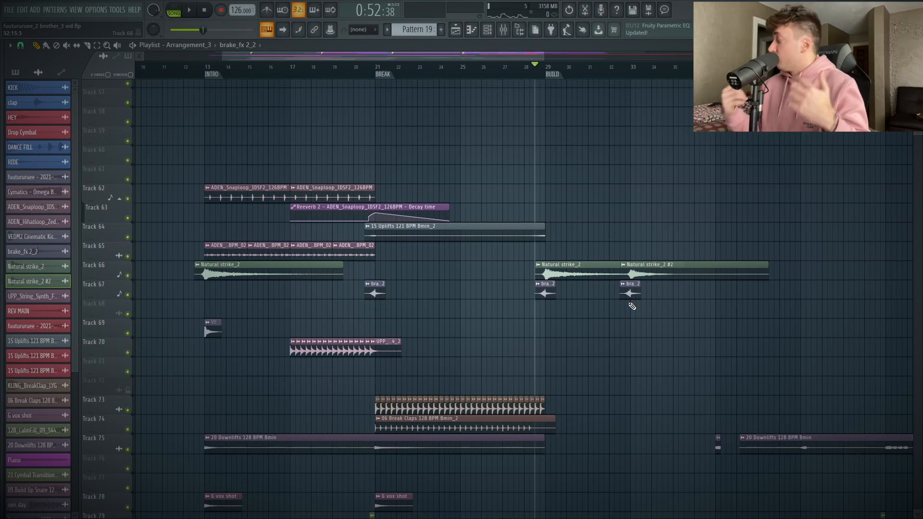
pyautogui.click(626, 73)
pyautogui.press('space')
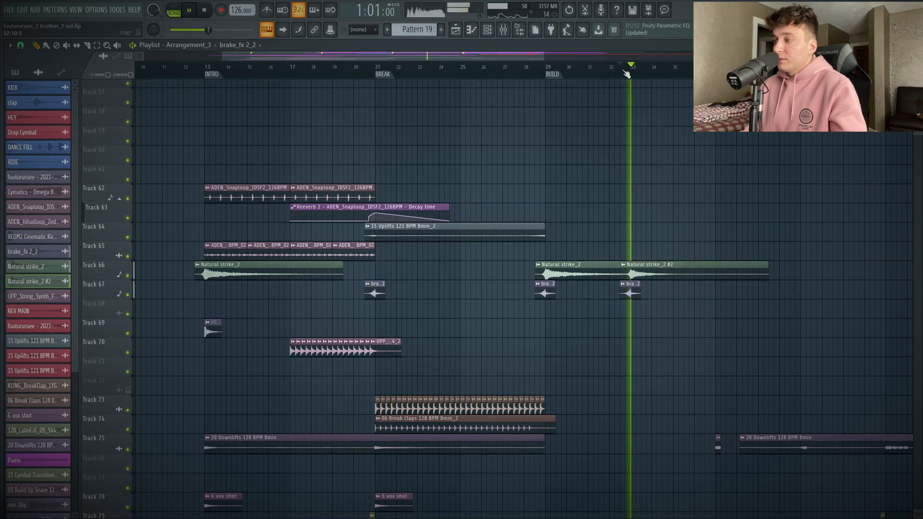
pyautogui.press('space')
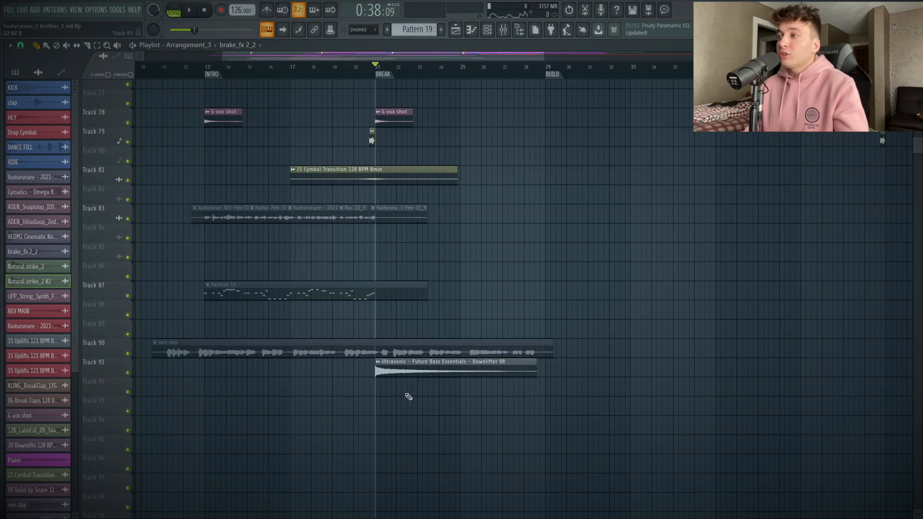
# Copy the Downlifter 08 clip on Track 91 to the BUILD marker at bar 29 and play it from there
pyautogui.moveTo(377, 373)
pyautogui.mouseDown()
pyautogui.moveTo(436, 388)
pyautogui.moveTo(378, 377)
pyautogui.moveTo(601, 372)
pyautogui.mouseUp()
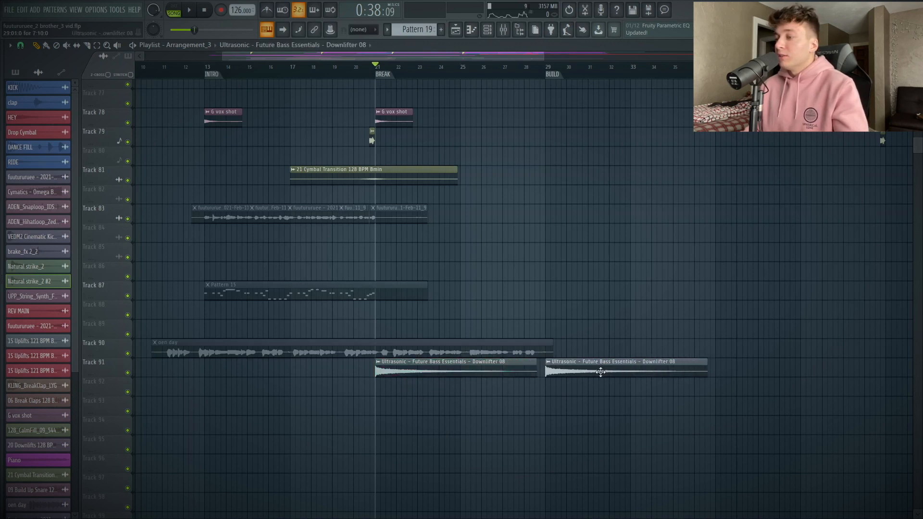
pyautogui.click(548, 68)
pyautogui.press('space')
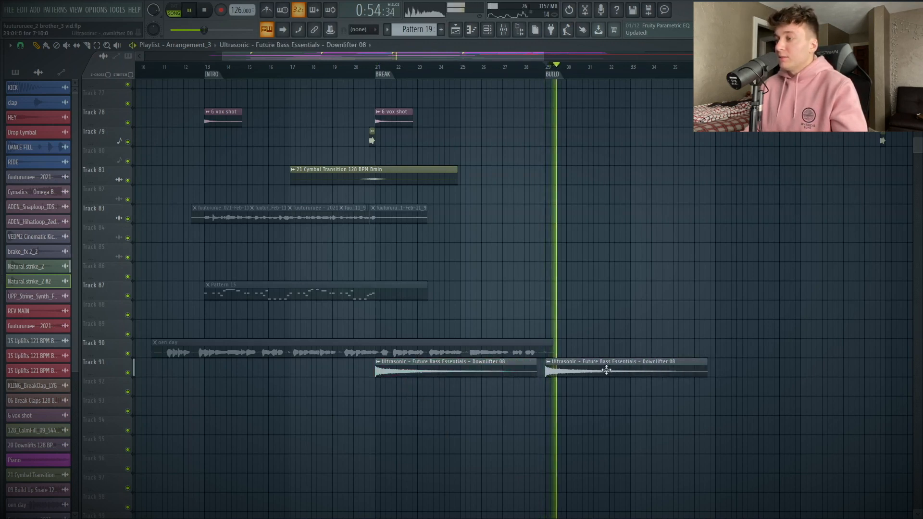
pyautogui.press('space')
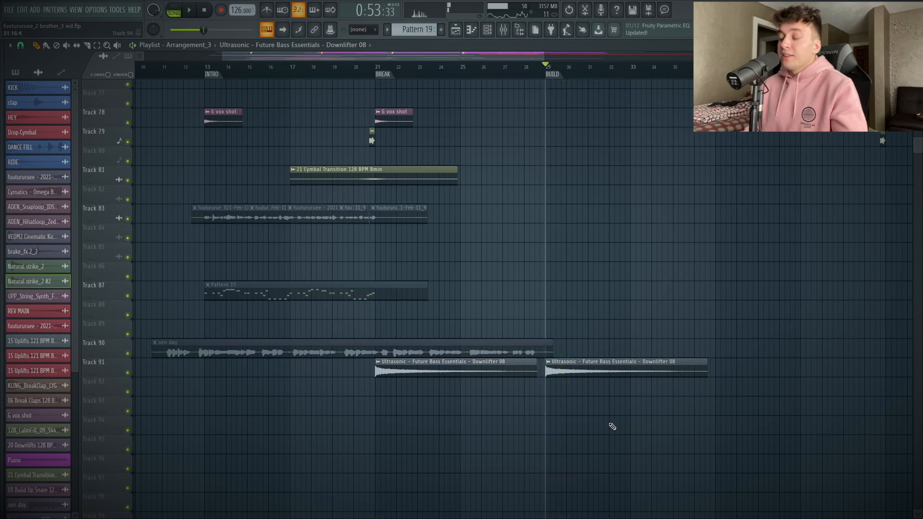
# Duplicate the build's Downlifter 08 clip onto Track 94, make the copy unique and reverse its sample
pyautogui.scroll(-2, 643, 379)
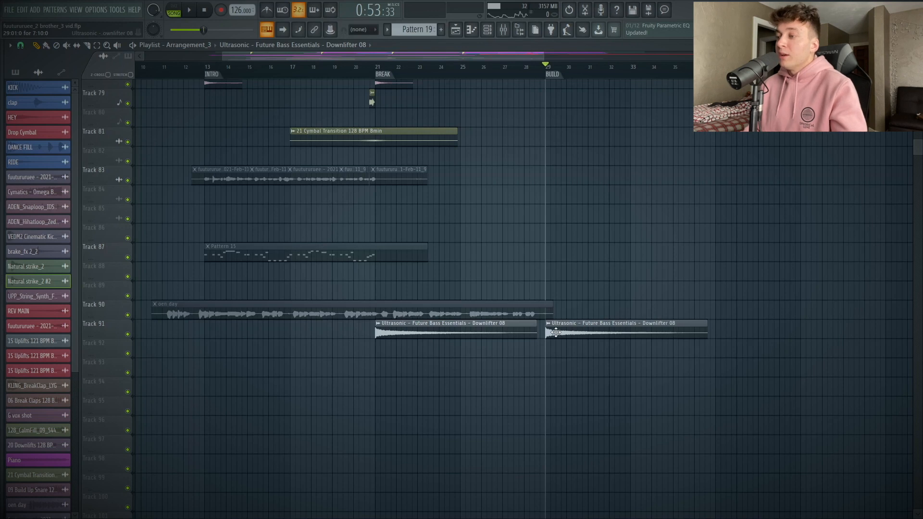
pyautogui.moveTo(554, 330); pyautogui.dragTo(550, 387)
pyautogui.rightClick(543, 386)
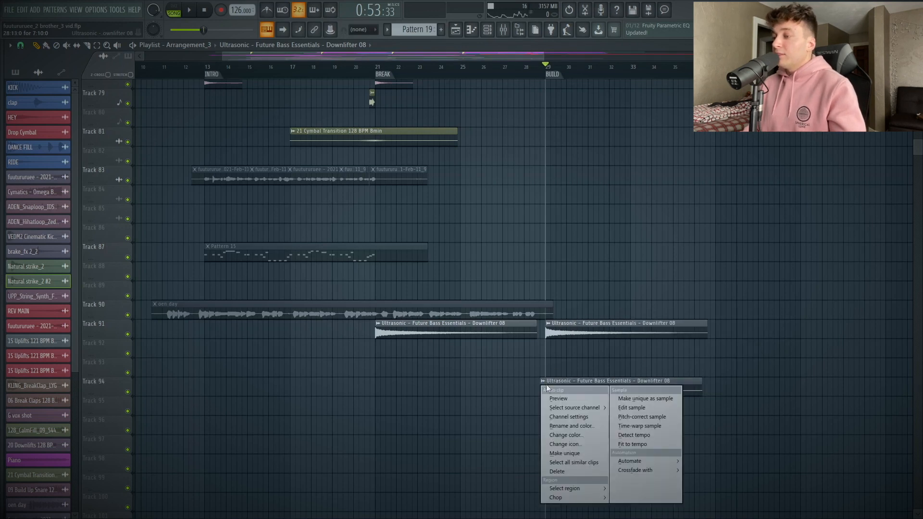
pyautogui.click(565, 453)
pyautogui.click(571, 380)
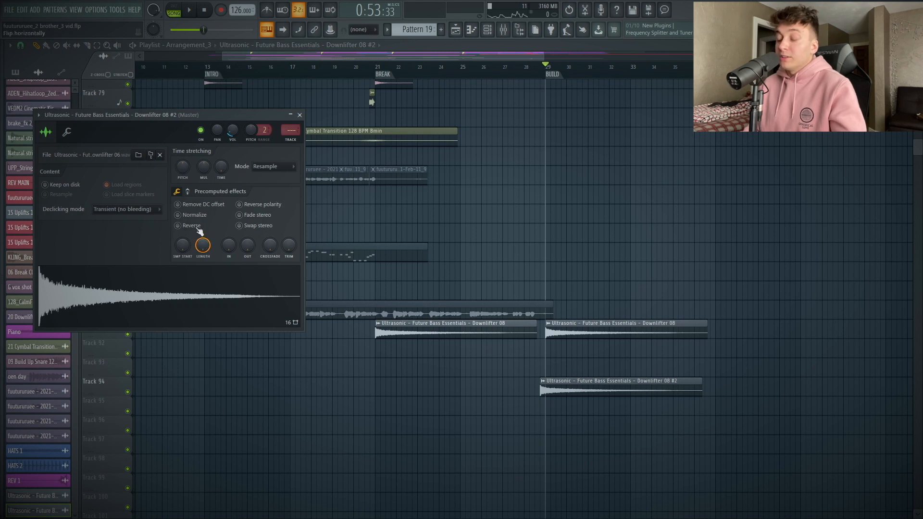
pyautogui.click(198, 228)
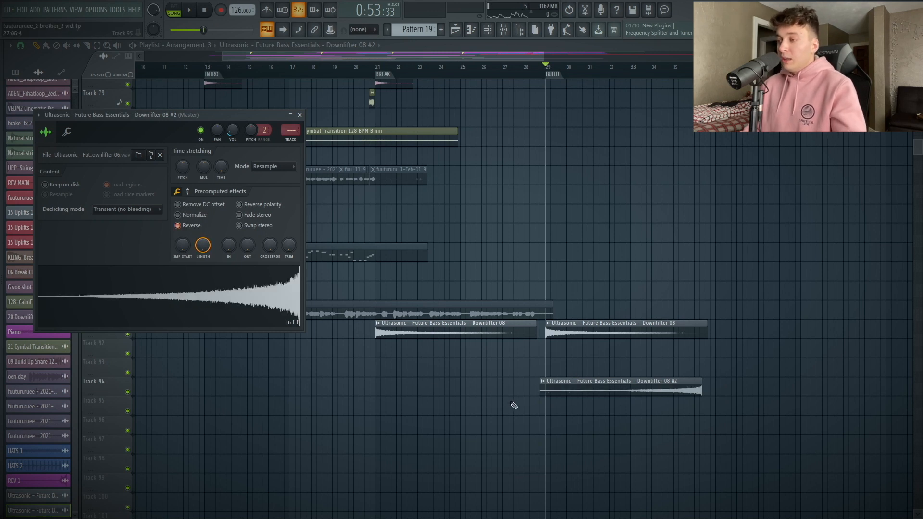
# Move the reversed downlifter to Track 92 so it ends just before the Drop marker, and trim its end slightly
pyautogui.moveTo(471, 433); pyautogui.dragTo(904, 133)
pyautogui.moveTo(499, 446); pyautogui.dragTo(519, 382)
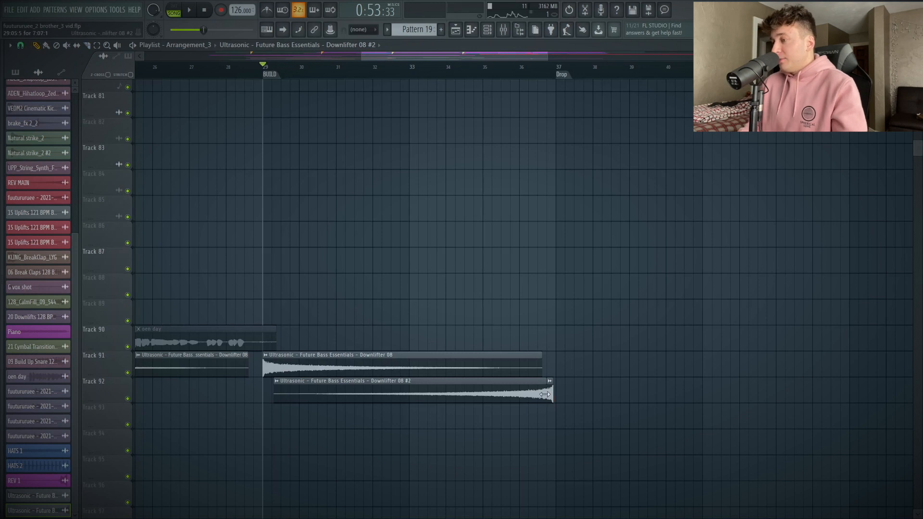
pyautogui.moveTo(552, 389); pyautogui.dragTo(547, 391)
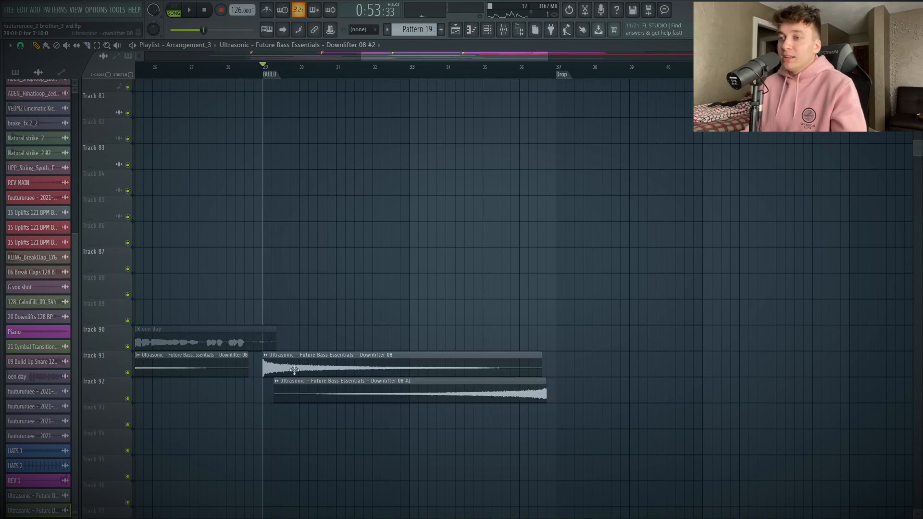
# Change the declicking mode in the reversed downlifter's channel settings and close them
pyautogui.doubleClick(312, 395)
pyautogui.click(135, 212)
pyautogui.click(132, 249)
pyautogui.press('Escape')
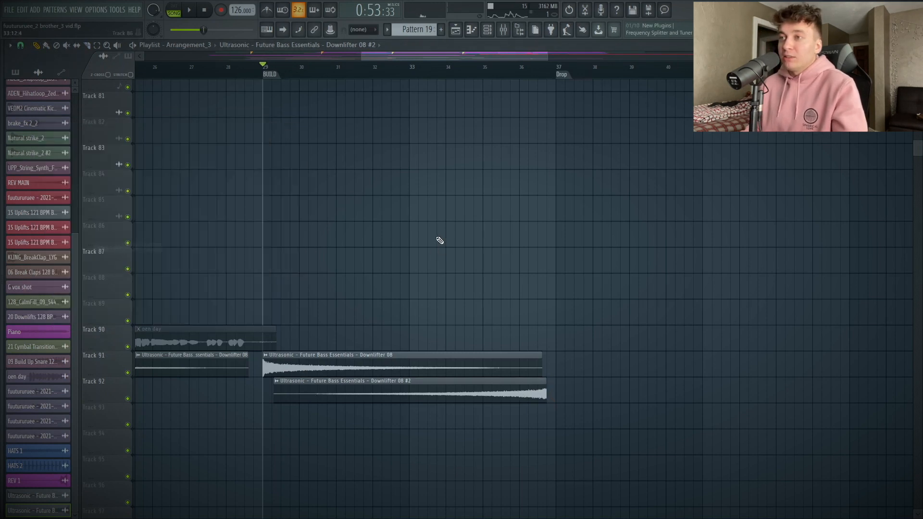
# Add a new Serum instance as a channel in the Unsorted group of the channel rack for Pattern 22
pyautogui.press('space')
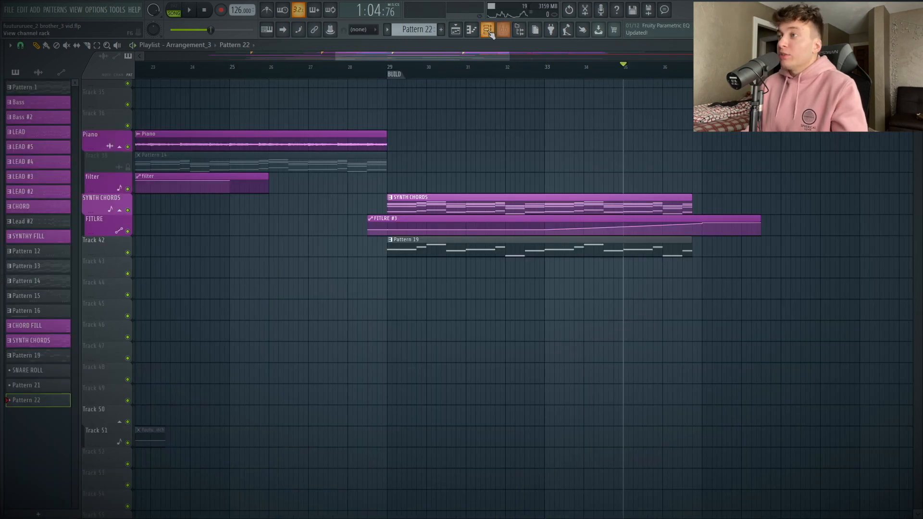
pyautogui.press('F6')
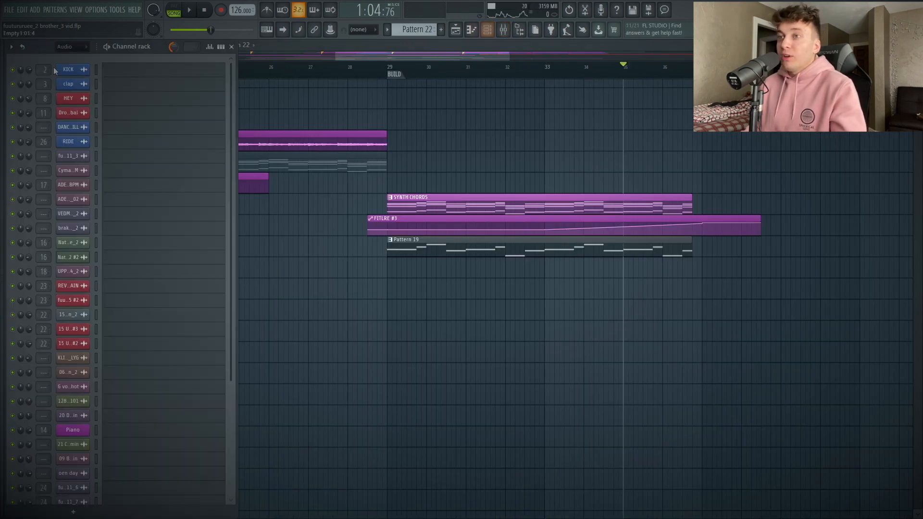
pyautogui.click(74, 47)
pyautogui.click(82, 88)
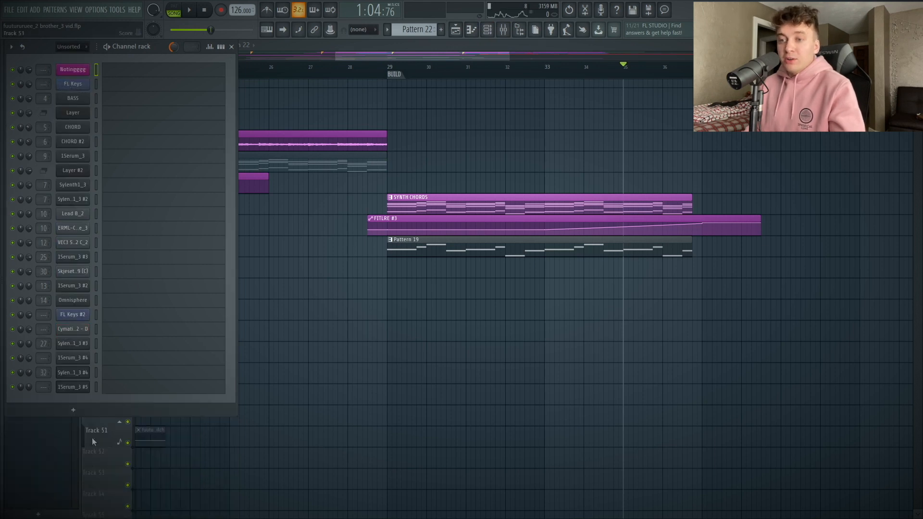
pyautogui.click(85, 413)
pyautogui.click(81, 412)
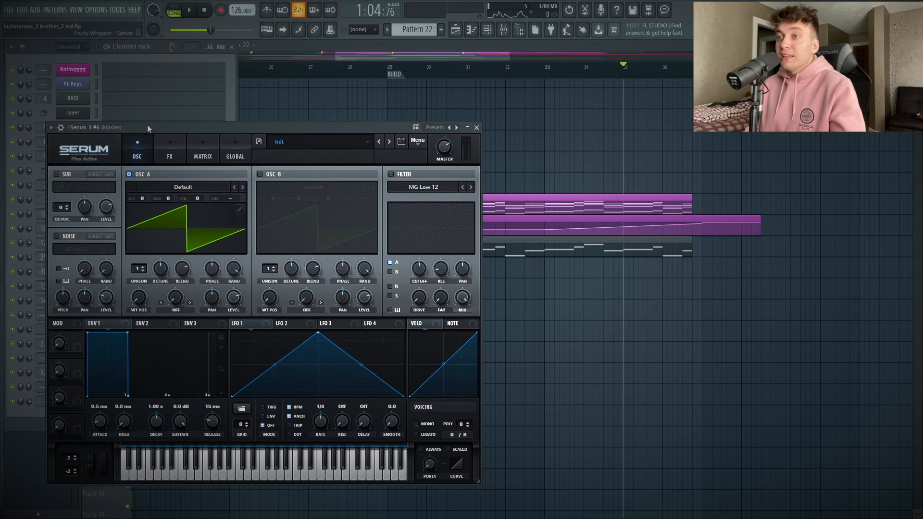
pyautogui.moveTo(148, 126); pyautogui.dragTo(414, 83)
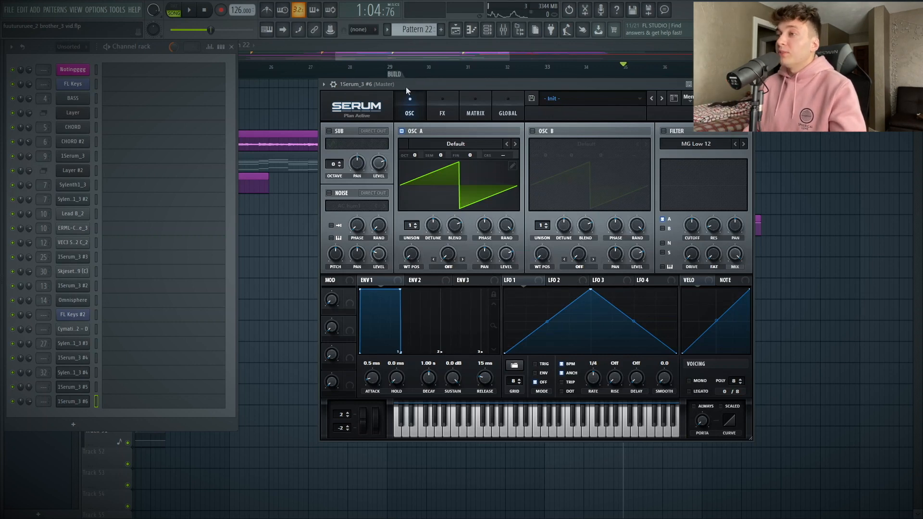
# Draw a single sustained note about 7.75 bars long from the start of the new Serum's piano roll
pyautogui.press('F7')
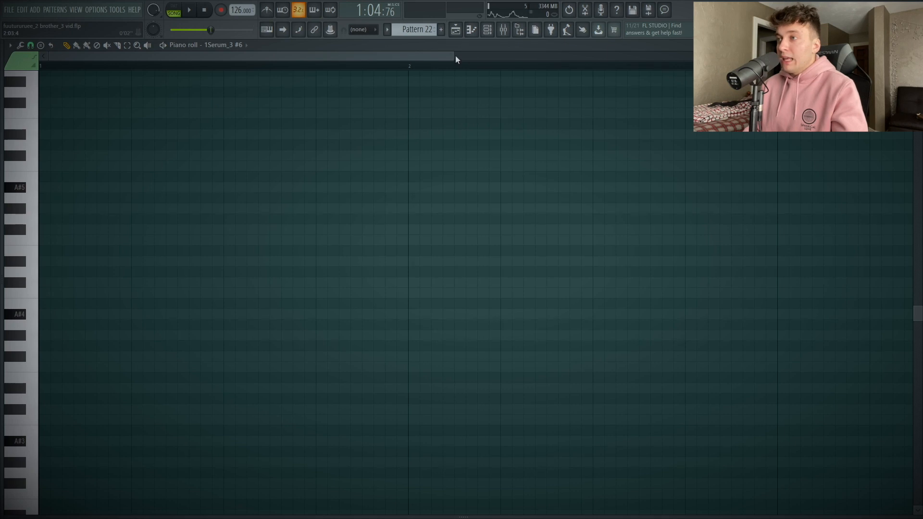
pyautogui.moveTo(455, 57); pyautogui.dragTo(904, 58)
pyautogui.moveTo(46, 294)
pyautogui.mouseDown()
pyautogui.moveTo(289, 319)
pyautogui.moveTo(202, 308)
pyautogui.mouseUp()
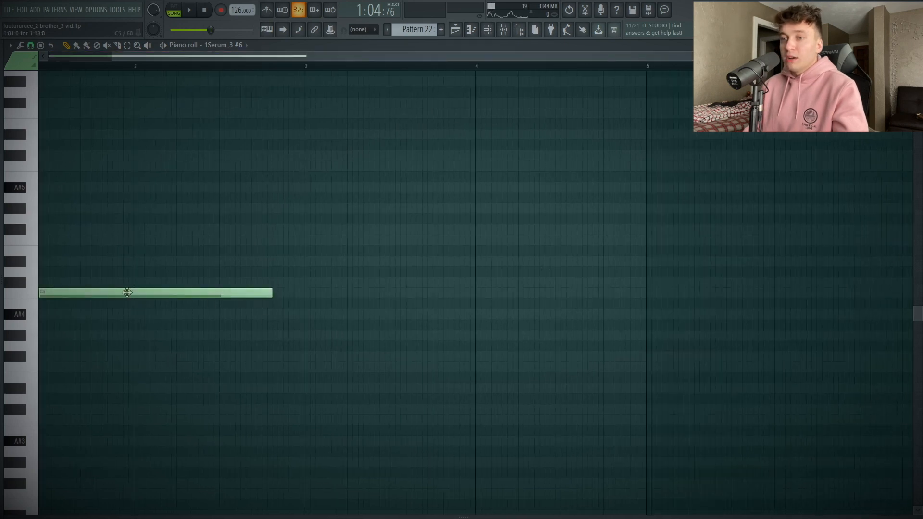
pyautogui.moveTo(127, 293); pyautogui.dragTo(109, 251)
pyautogui.rightClick(109, 260)
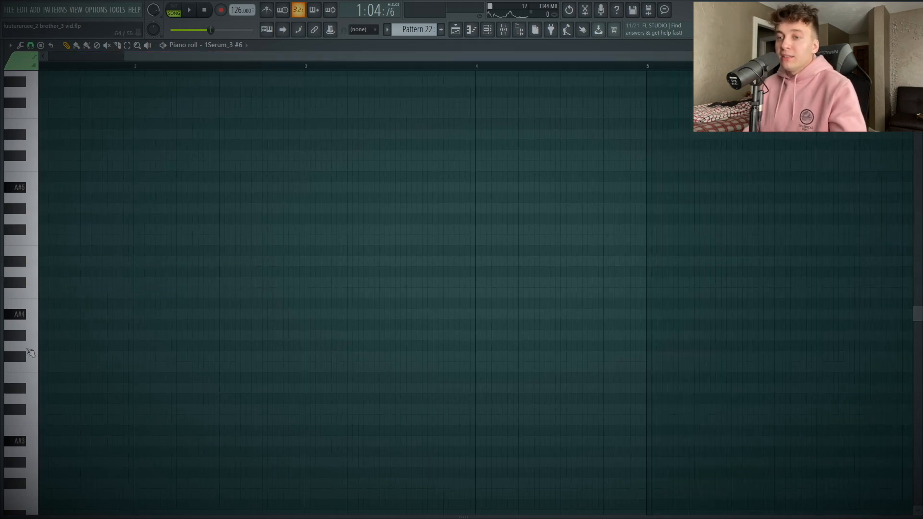
pyautogui.moveTo(44, 292)
pyautogui.mouseDown()
pyautogui.moveTo(44, 218)
pyautogui.moveTo(44, 378)
pyautogui.moveTo(44, 346)
pyautogui.mouseUp()
pyautogui.moveTo(348, 346)
pyautogui.mouseDown()
pyautogui.moveTo(920, 331)
pyautogui.moveTo(793, 395)
pyautogui.mouseUp()
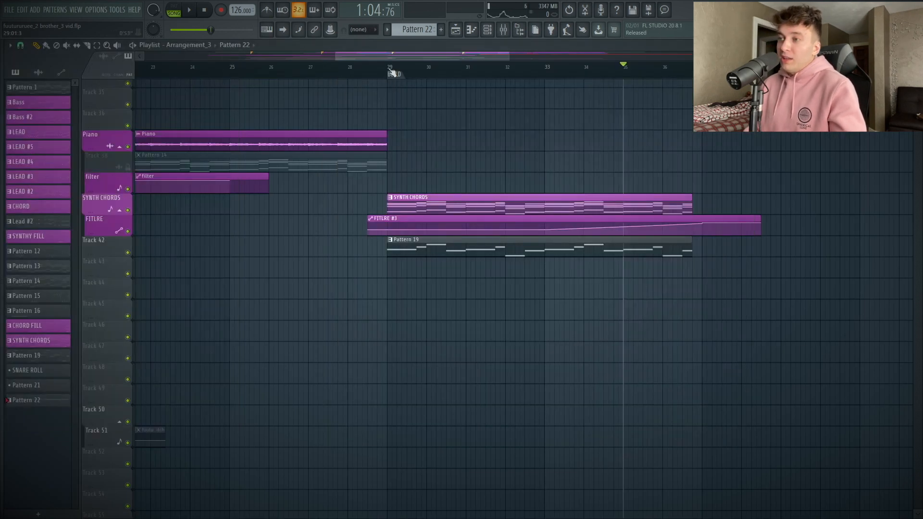
# Place Pattern 22 on Track 43 at the BUILD marker and play the build from there
pyautogui.click(391, 72)
pyautogui.click(395, 271)
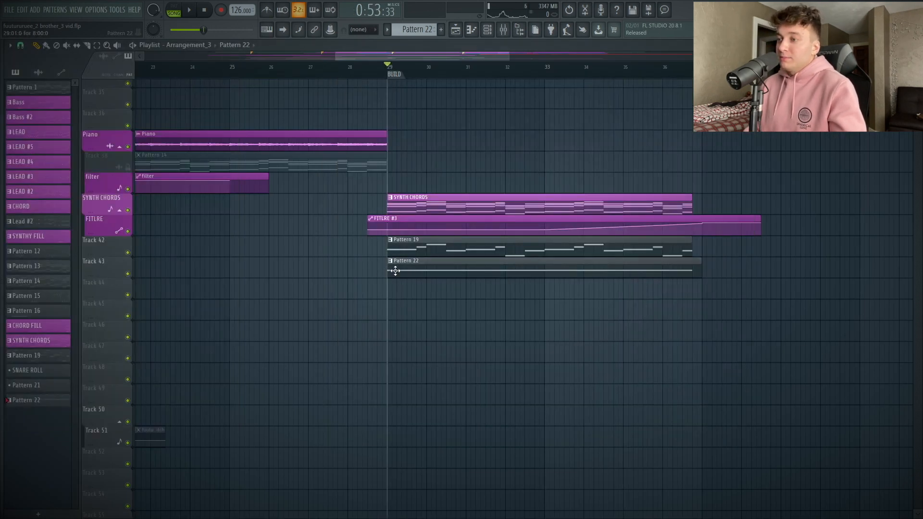
pyautogui.press('space')
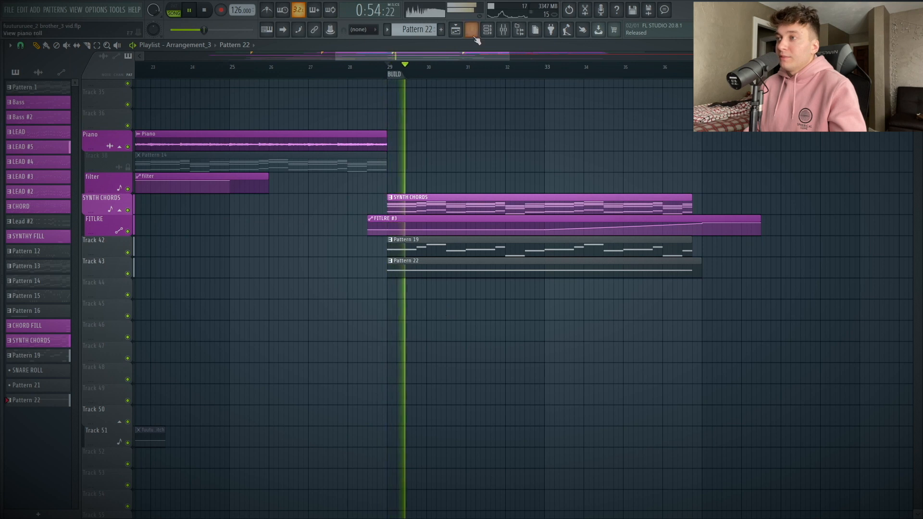
pyautogui.press('space')
# Reshape LFO 1 of the new Serum into a rising ramp in ENV mode with an 8 bar rate
pyautogui.press('F6')
pyautogui.click(84, 403)
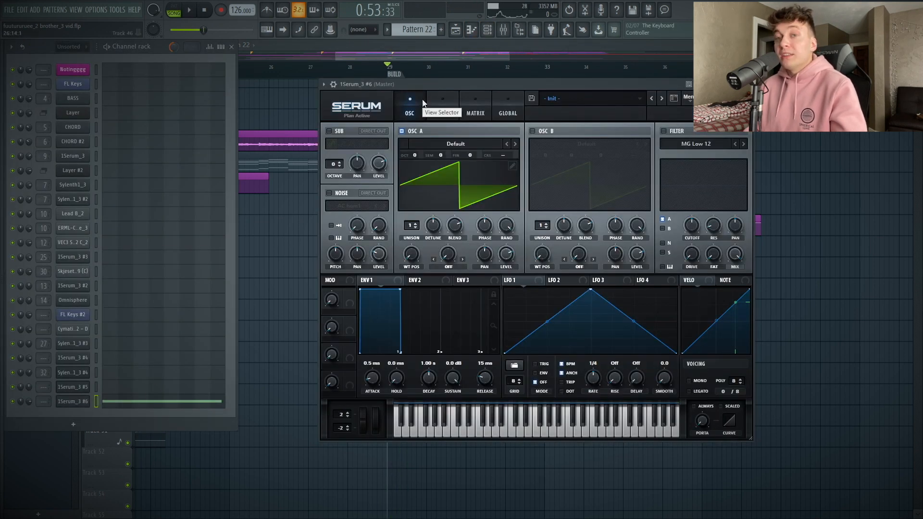
pyautogui.click(485, 115)
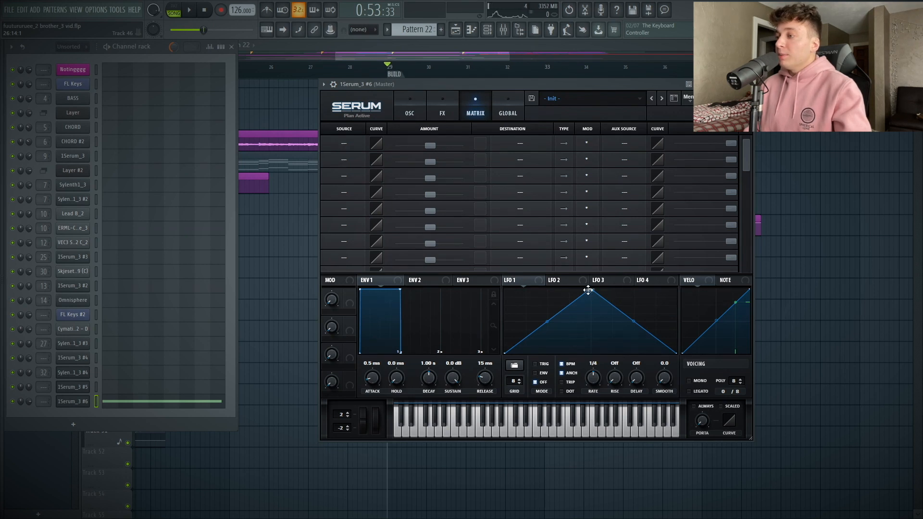
pyautogui.moveTo(588, 290); pyautogui.dragTo(678, 240)
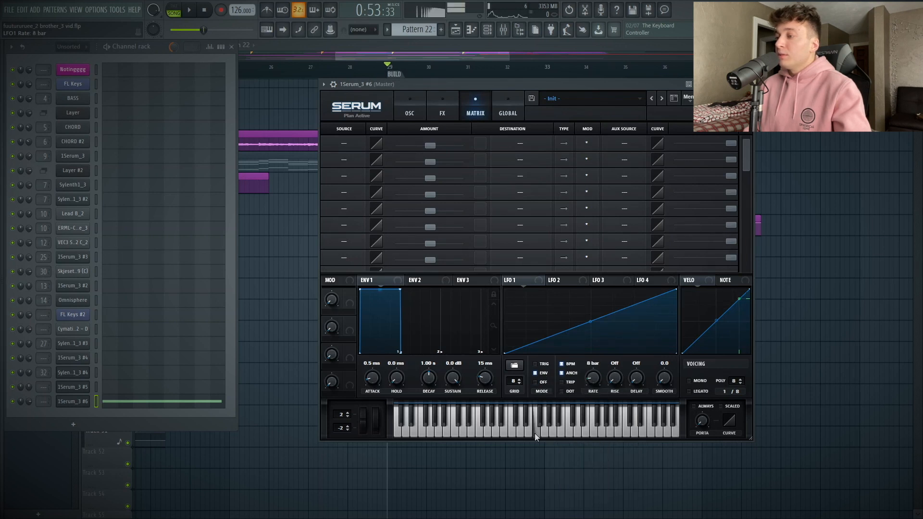
# Route LFO 1 to Mast.Tun at amount 19 in the modulation matrix and bend its ramp into a slow-starting curve
pyautogui.click(360, 149)
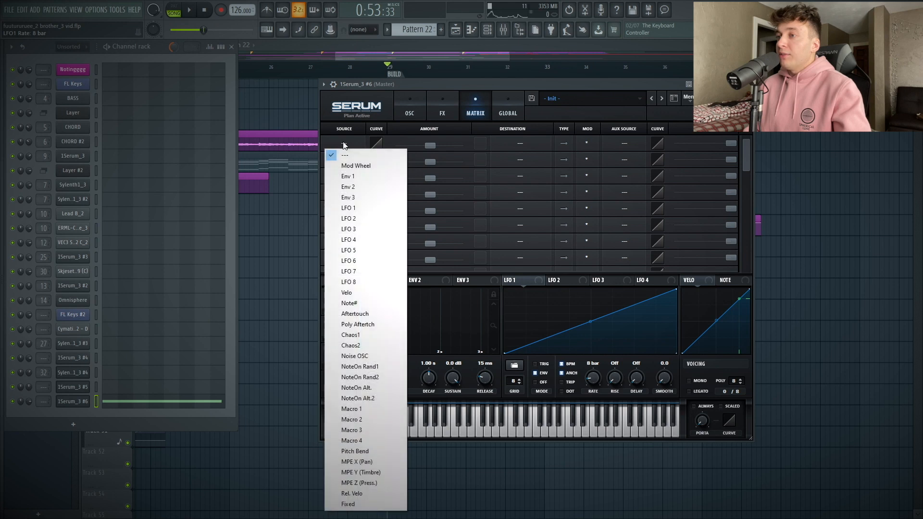
pyautogui.click(363, 209)
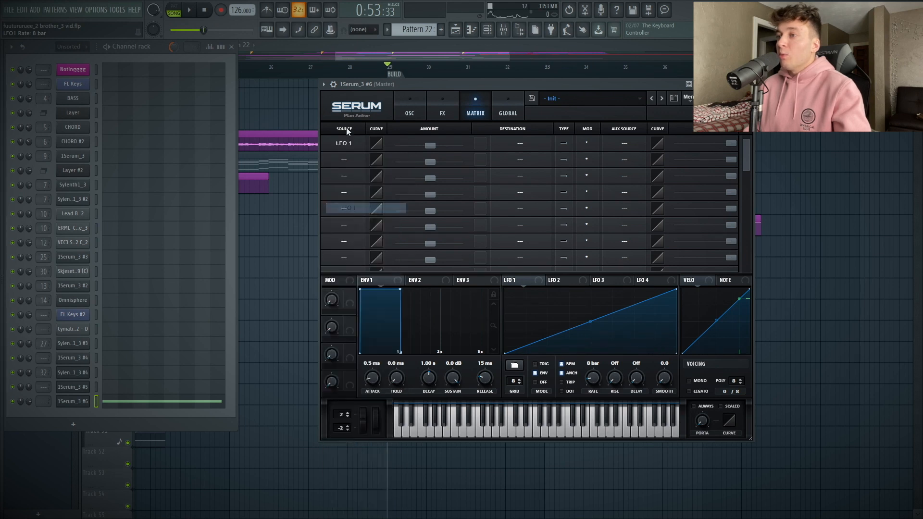
pyautogui.click(517, 143)
pyautogui.moveTo(542, 231)
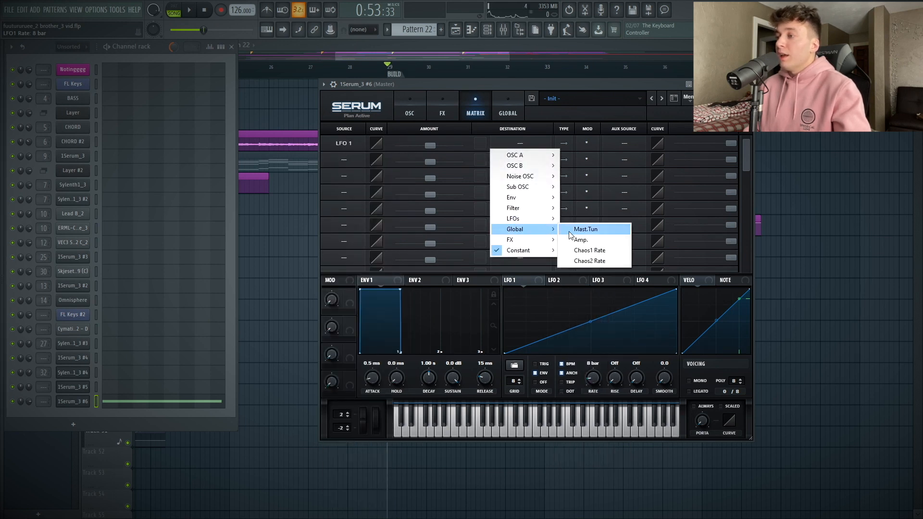
pyautogui.click(571, 231)
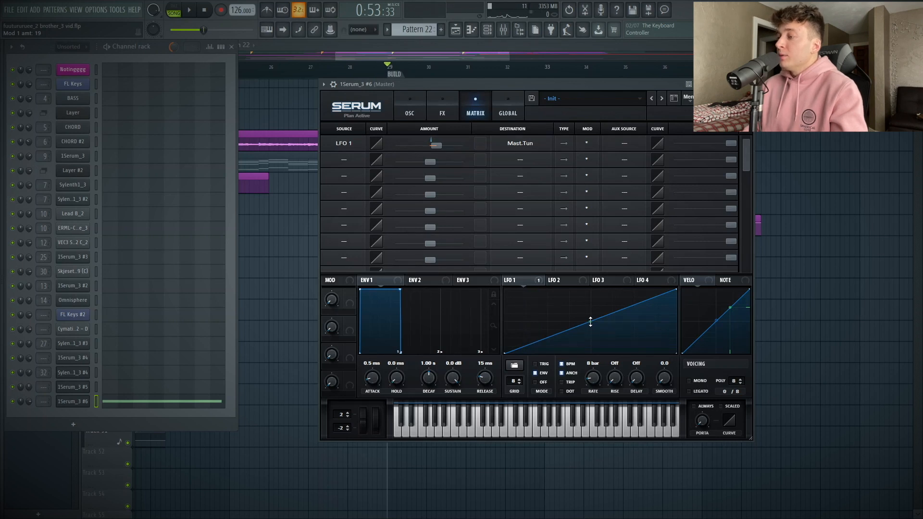
pyautogui.moveTo(590, 322); pyautogui.dragTo(590, 325)
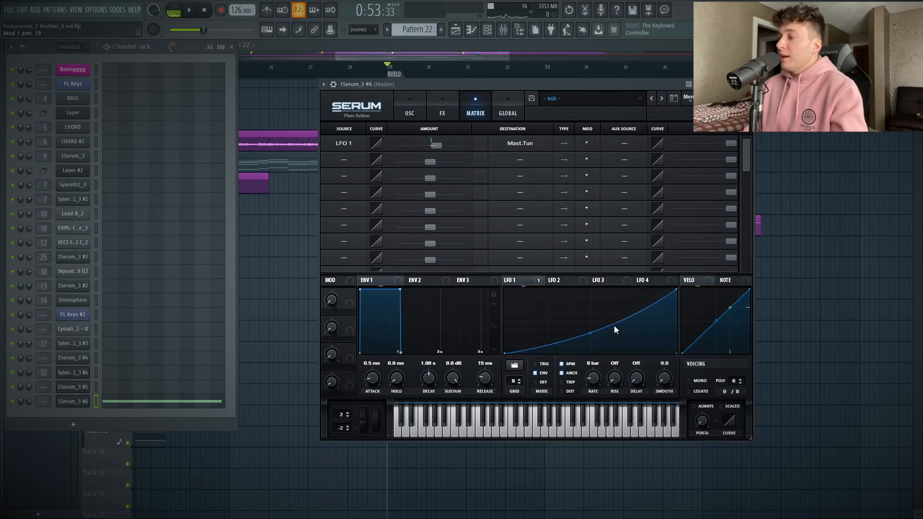
pyautogui.click(544, 432)
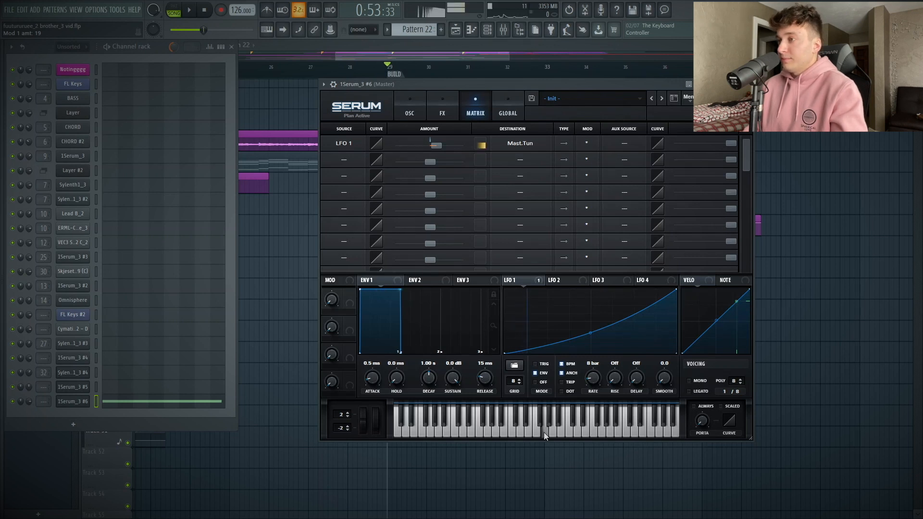
# Set the unison of Serum's OSC A to 7 voices and close the plugin window
pyautogui.click(409, 110)
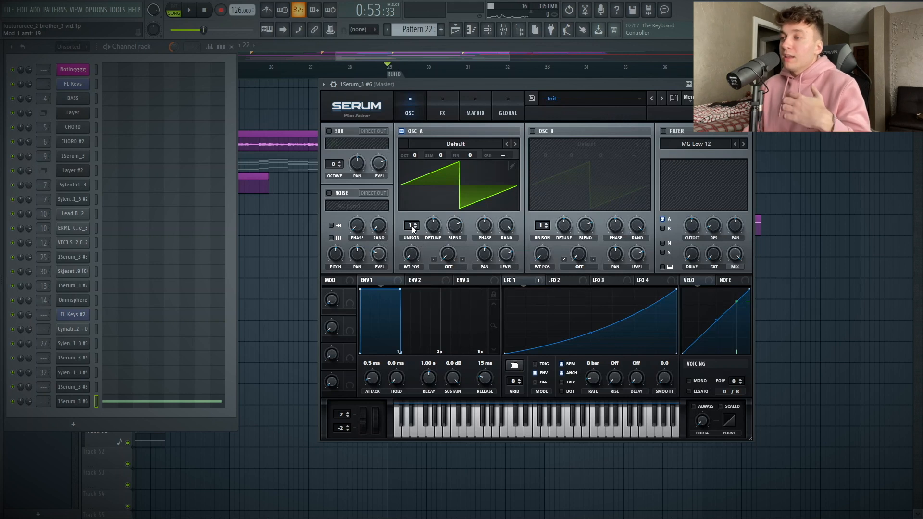
pyautogui.moveTo(413, 230); pyautogui.dragTo(421, 191)
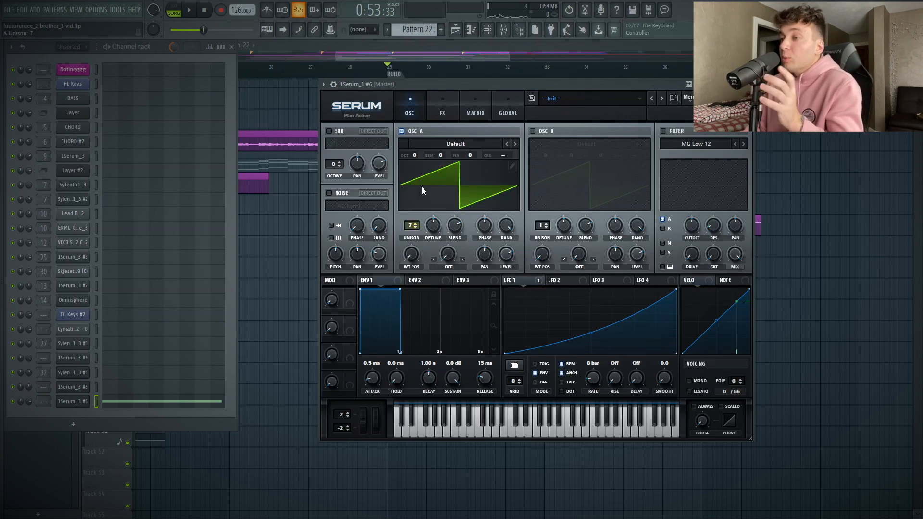
pyautogui.click(820, 303)
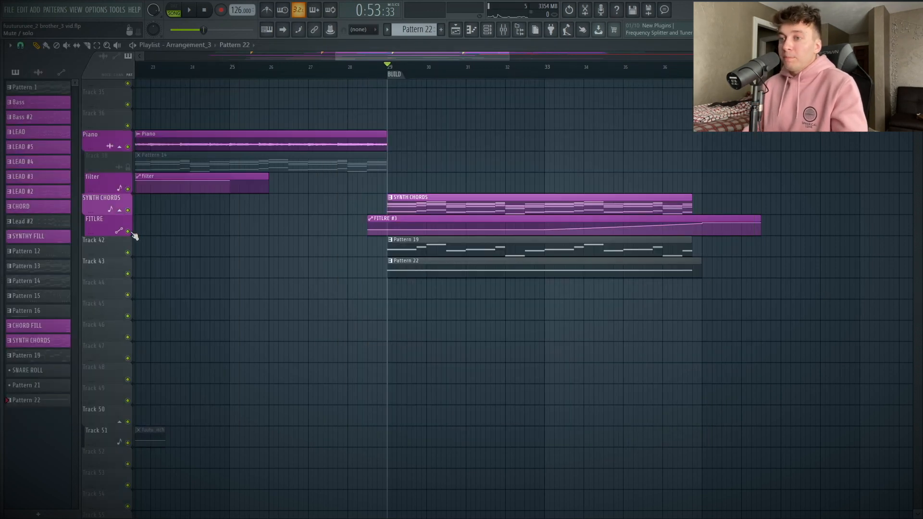
# Raise OSC A's detune and lower Serum's master volume while playing the build from the BUILD marker
pyautogui.moveTo(383, 74)
pyautogui.mouseDown()
pyautogui.moveTo(401, 70)
pyautogui.moveTo(388, 72)
pyautogui.mouseUp()
pyautogui.click(489, 30)
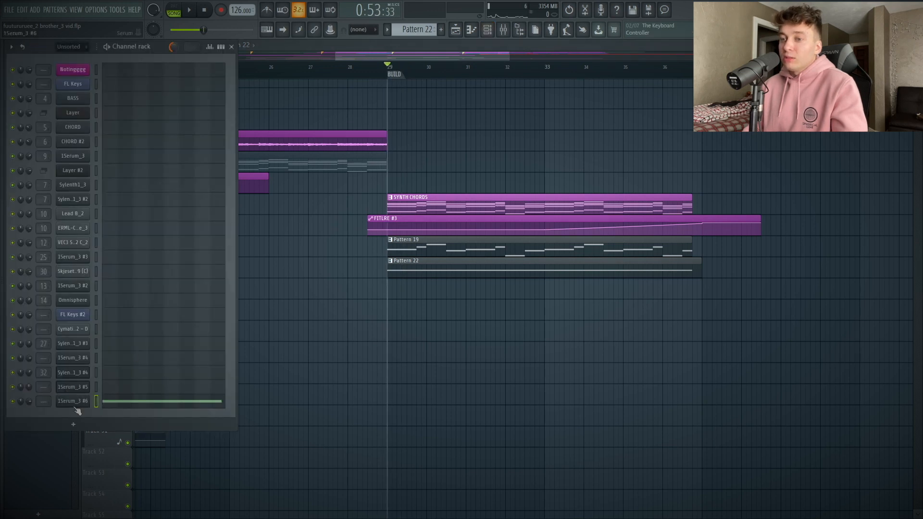
pyautogui.click(75, 404)
pyautogui.press('space')
pyautogui.moveTo(391, 83); pyautogui.dragTo(387, 94)
pyautogui.moveTo(430, 237)
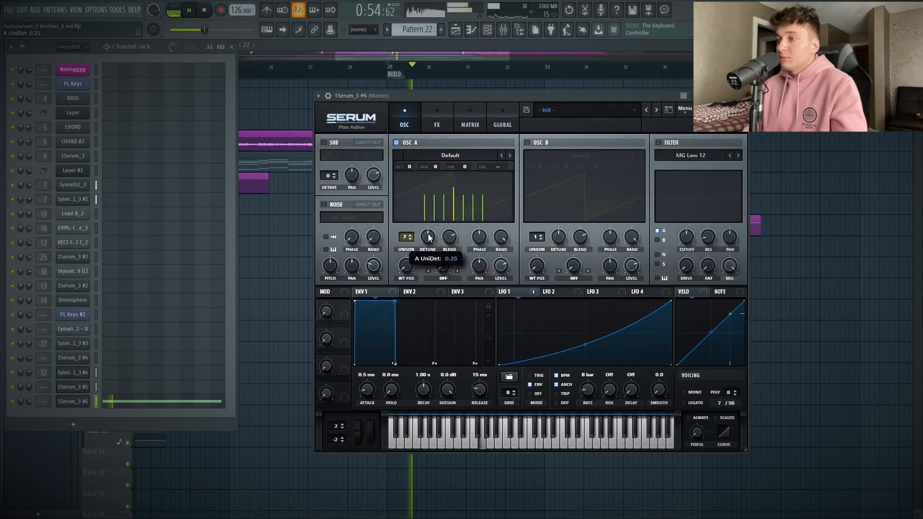
pyautogui.moveTo(429, 238); pyautogui.dragTo(430, 226)
pyautogui.moveTo(719, 112); pyautogui.dragTo(719, 123)
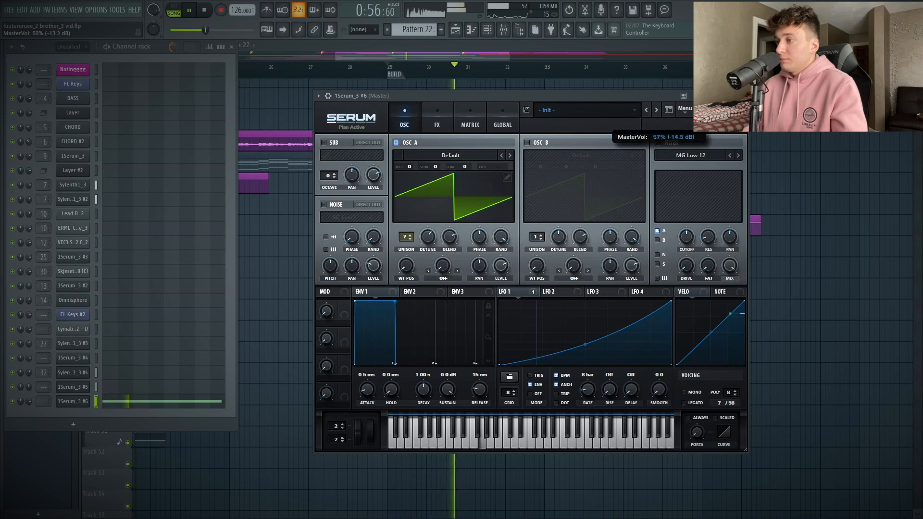
pyautogui.moveTo(593, 94); pyautogui.dragTo(590, 95)
pyautogui.press('space')
# Shape LFO 2 with an early peak in TRIG mode at a 1/16 rate and assign it to OSC A's level
pyautogui.click(552, 292)
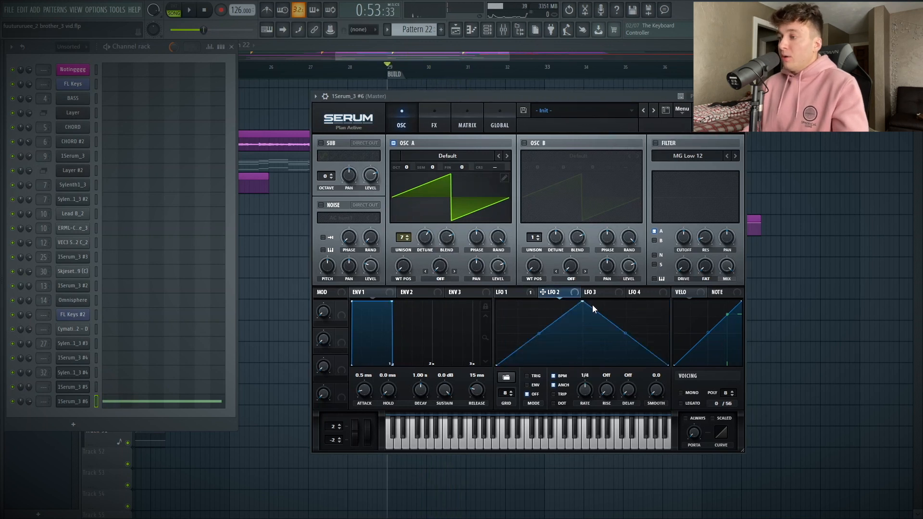
pyautogui.moveTo(582, 305); pyautogui.dragTo(516, 286)
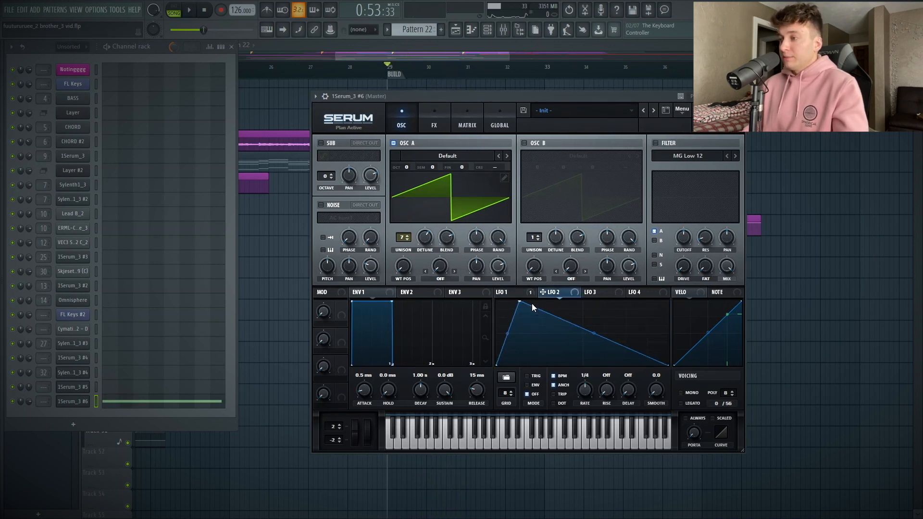
pyautogui.press('space')
pyautogui.click(527, 376)
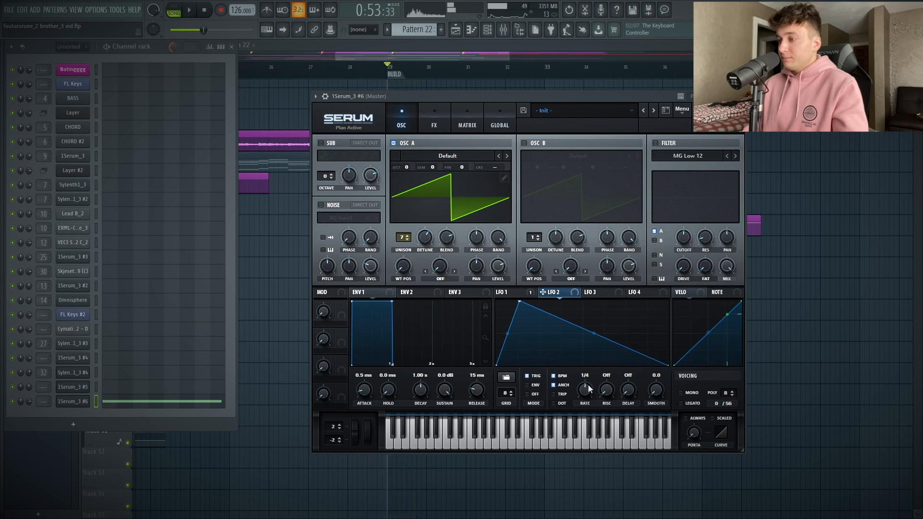
pyautogui.moveTo(501, 270); pyautogui.dragTo(498, 233)
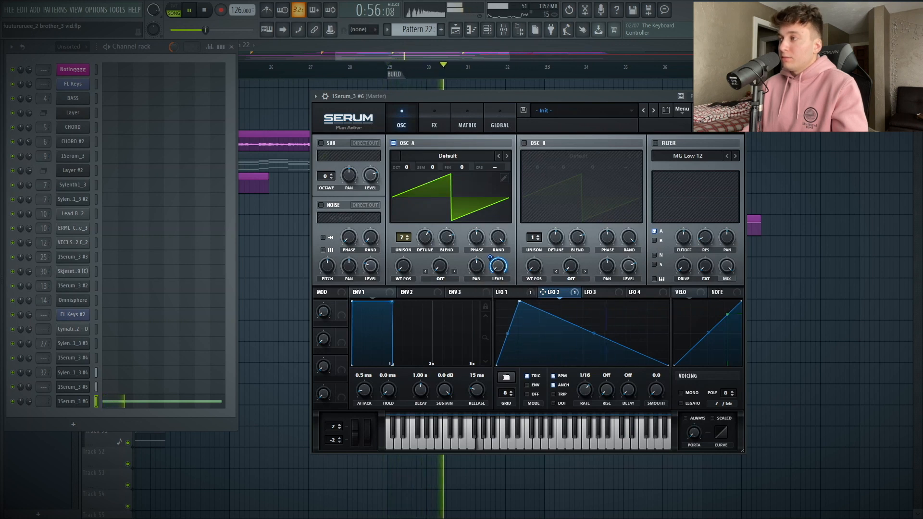
# Set Serum's master volume to 53% and refine LFO 2 with an earlier peak and a curved fall during playback
pyautogui.moveTo(721, 116); pyautogui.dragTo(721, 110)
pyautogui.moveTo(519, 301); pyautogui.dragTo(511, 297)
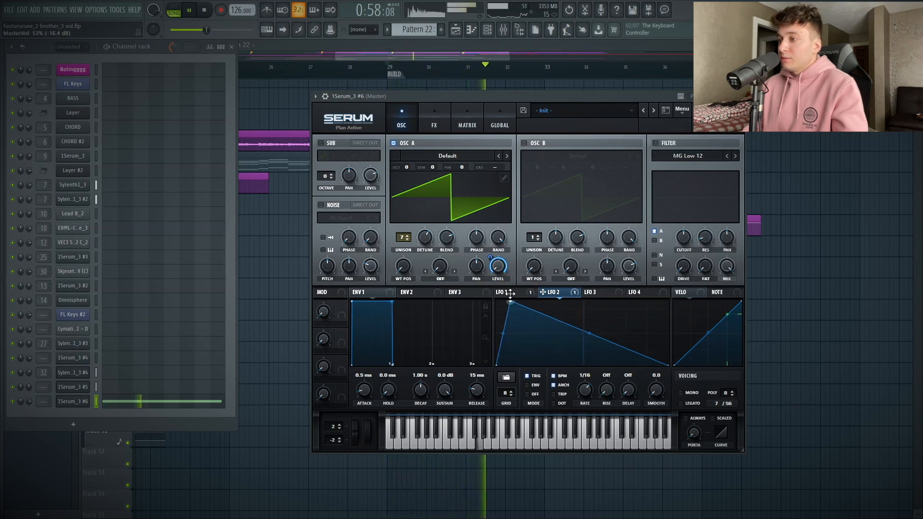
pyautogui.moveTo(588, 333)
pyautogui.mouseDown()
pyautogui.moveTo(581, 352)
pyautogui.moveTo(589, 328)
pyautogui.mouseUp()
pyautogui.moveTo(512, 301); pyautogui.dragTo(511, 279)
pyautogui.moveTo(446, 99); pyautogui.dragTo(445, 96)
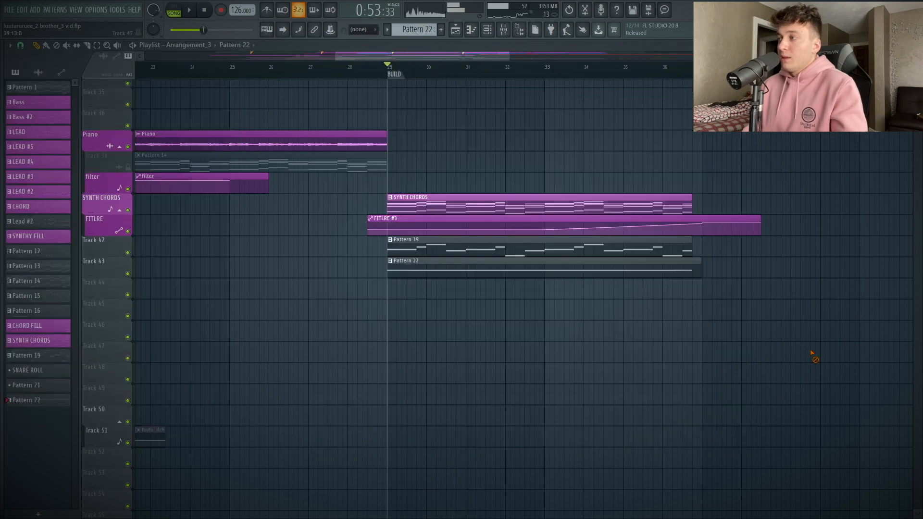
# Group Track 44 with the track above it and select the timeline from bar 29 to bar 37
pyautogui.rightClick(110, 279)
pyautogui.click(145, 375)
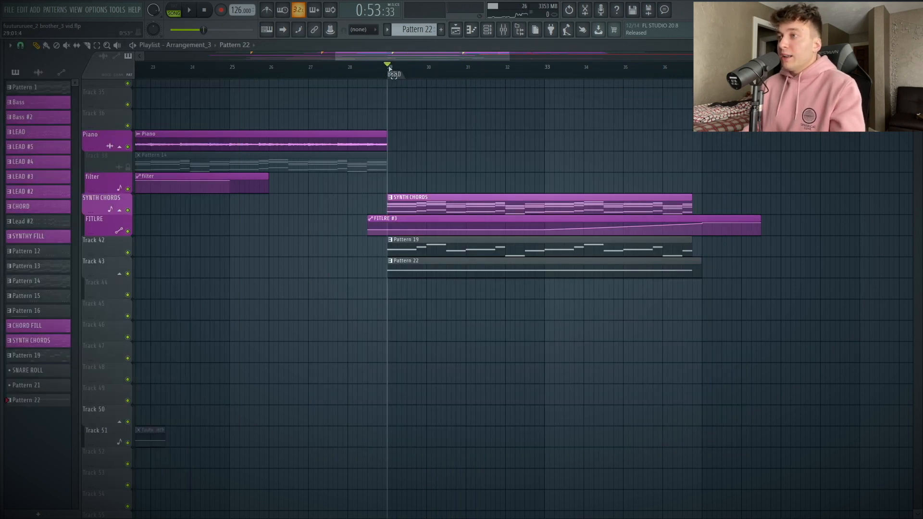
pyautogui.moveTo(391, 70); pyautogui.dragTo(702, 70)
# Route the riser's Serum channel to mixer track 38 and load Fruity Filter in slot 6
pyautogui.click(472, 31)
pyautogui.click(487, 31)
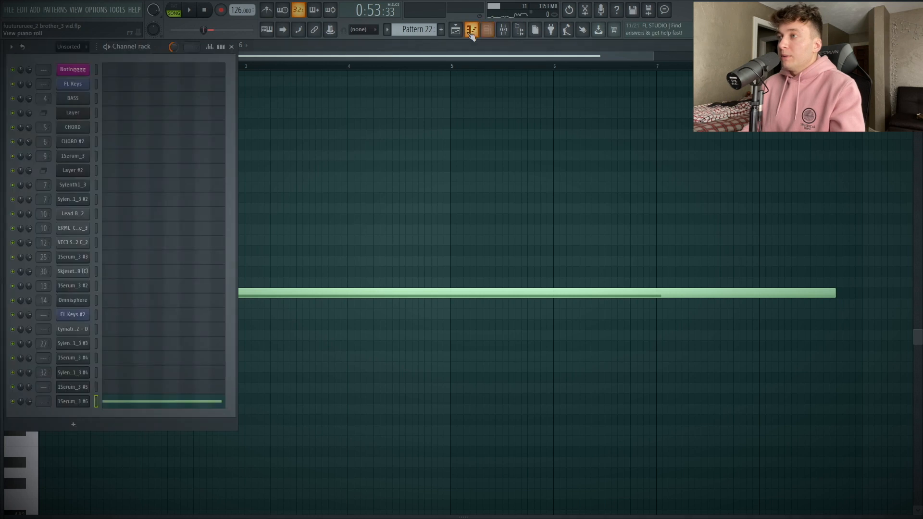
pyautogui.click(472, 36)
pyautogui.click(472, 35)
pyautogui.click(488, 32)
pyautogui.click(488, 33)
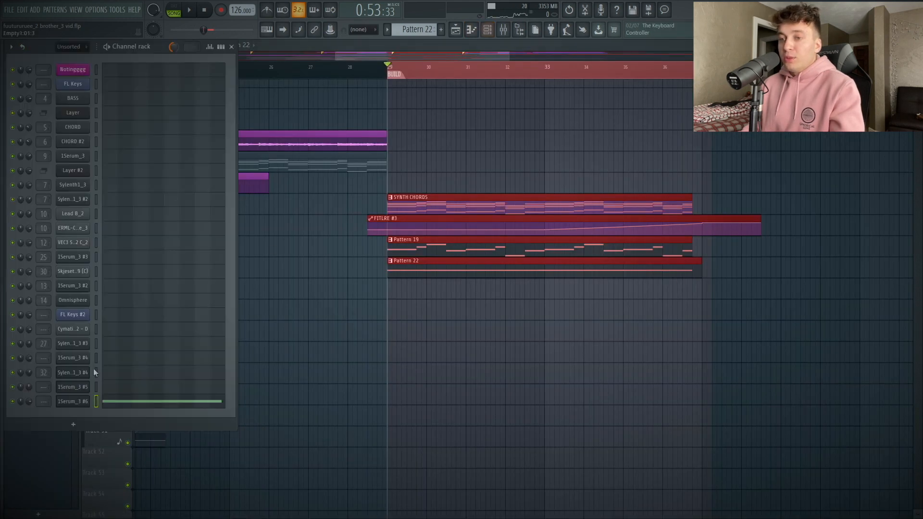
pyautogui.click(72, 402)
pyautogui.click(325, 94)
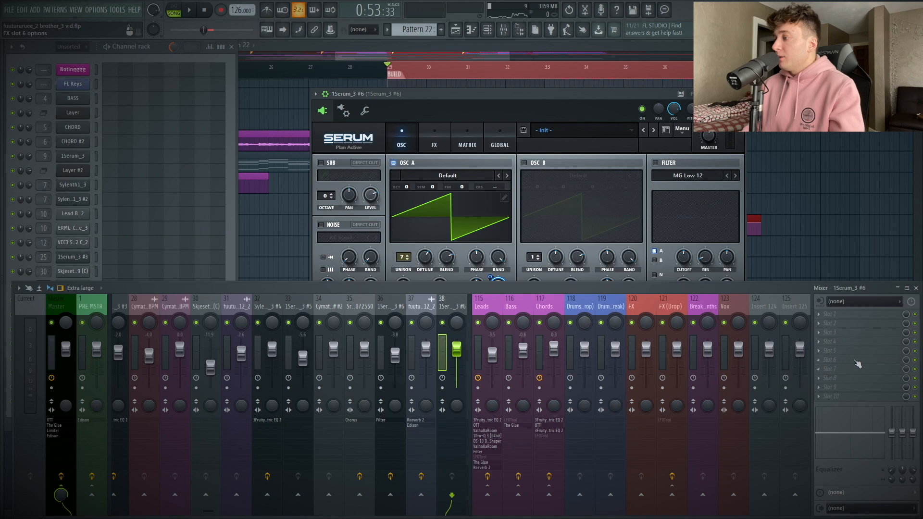
pyautogui.click(858, 363)
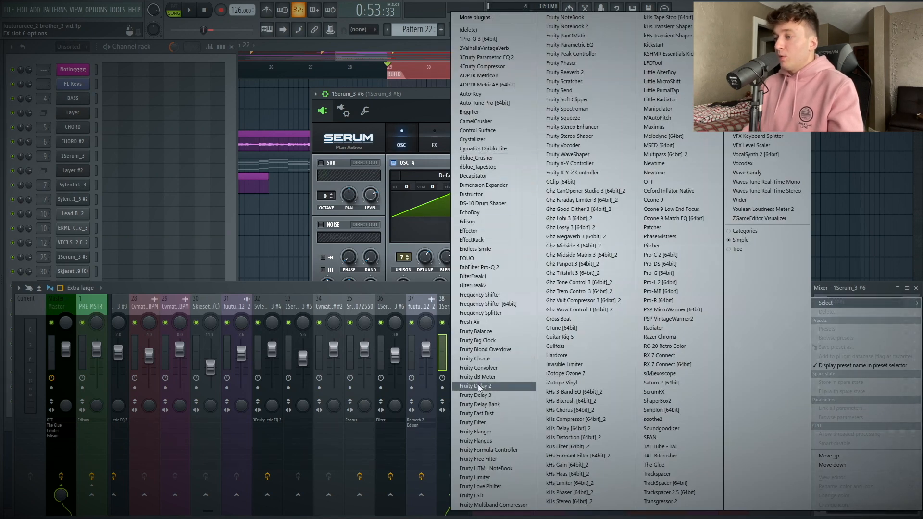
pyautogui.click(496, 426)
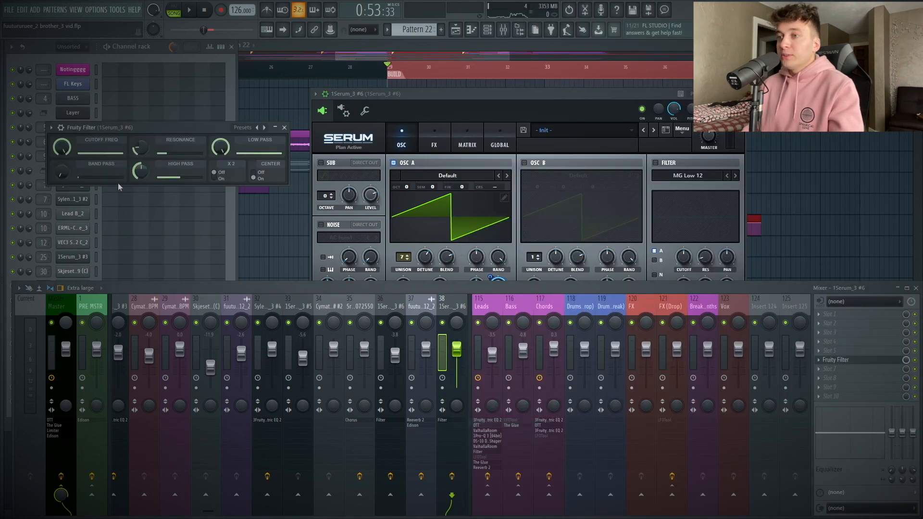
# Create an automation clip for Fruity Filter's cutoff frequency and place it on Track 44 under the riser pattern
pyautogui.rightClick(62, 147)
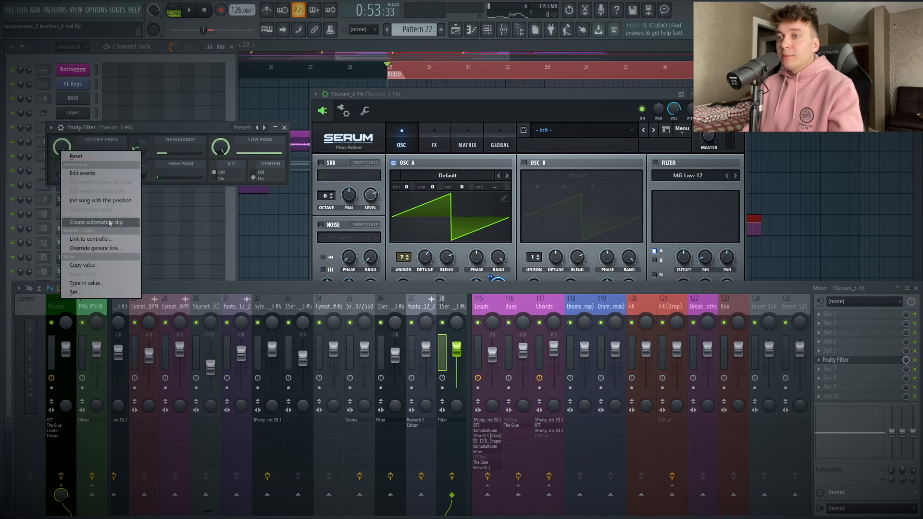
pyautogui.click(85, 222)
pyautogui.click(917, 288)
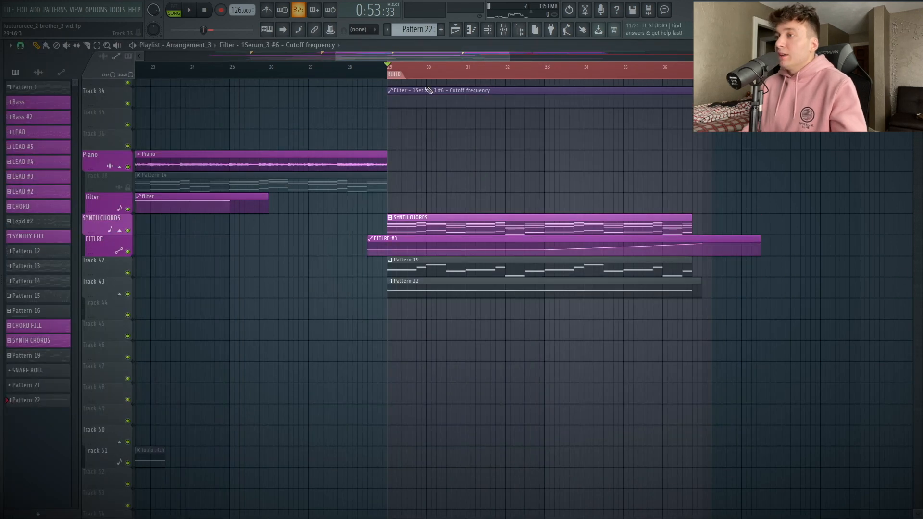
pyautogui.moveTo(425, 91); pyautogui.dragTo(397, 318)
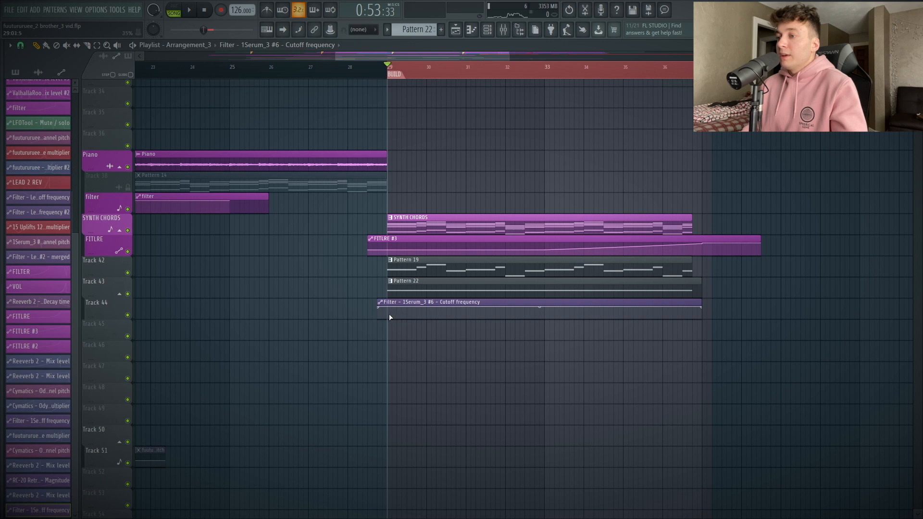
# Shape the cutoff automation as a curved rise from a low point at bar 29 to full at bar 33 while playing
pyautogui.rightClick(388, 315)
pyautogui.press('space')
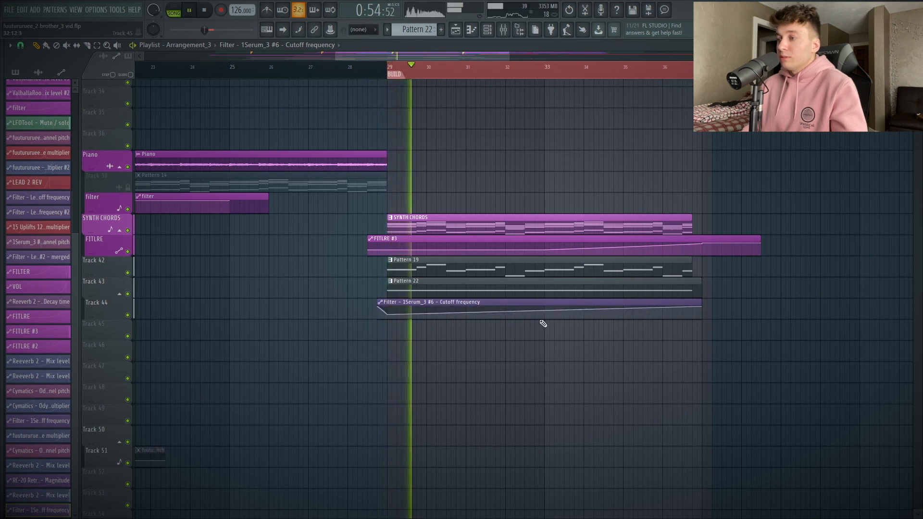
pyautogui.rightClick(545, 313)
pyautogui.moveTo(466, 311); pyautogui.dragTo(466, 315)
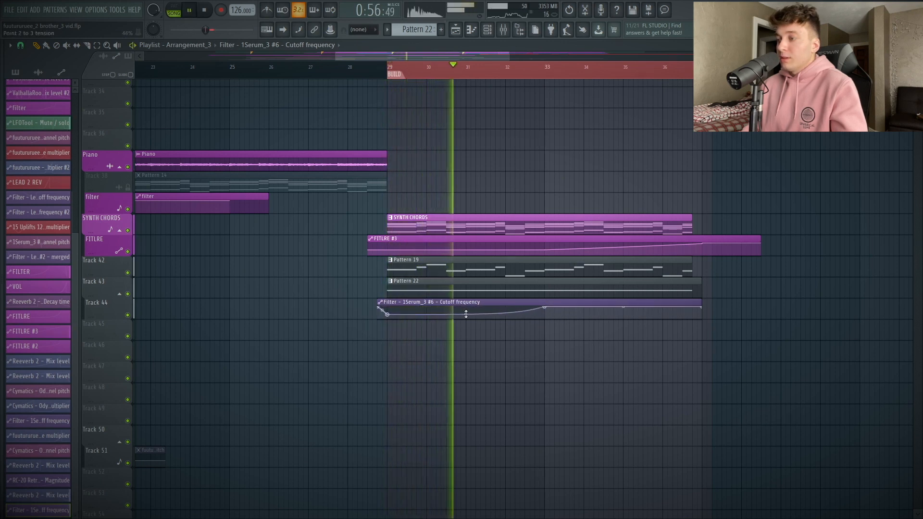
pyautogui.press('space')
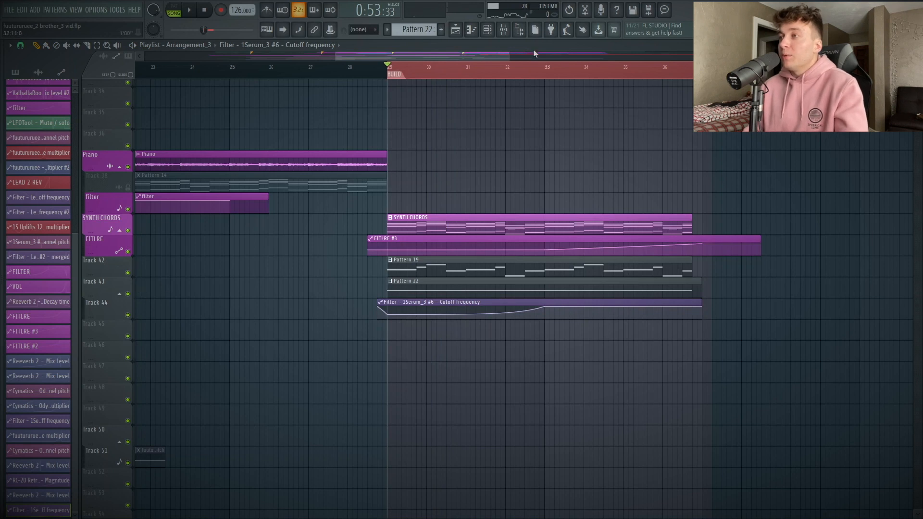
# Reopen the riser's Serum and set OSC A's unison detune to about 0.33 during playback of the build
pyautogui.click(489, 31)
pyautogui.click(489, 30)
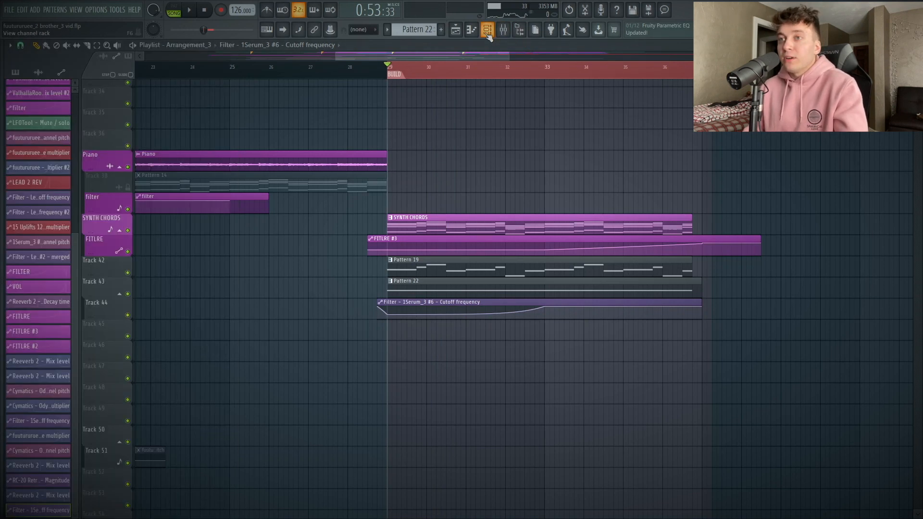
pyautogui.click(488, 30)
pyautogui.click(77, 48)
pyautogui.click(72, 92)
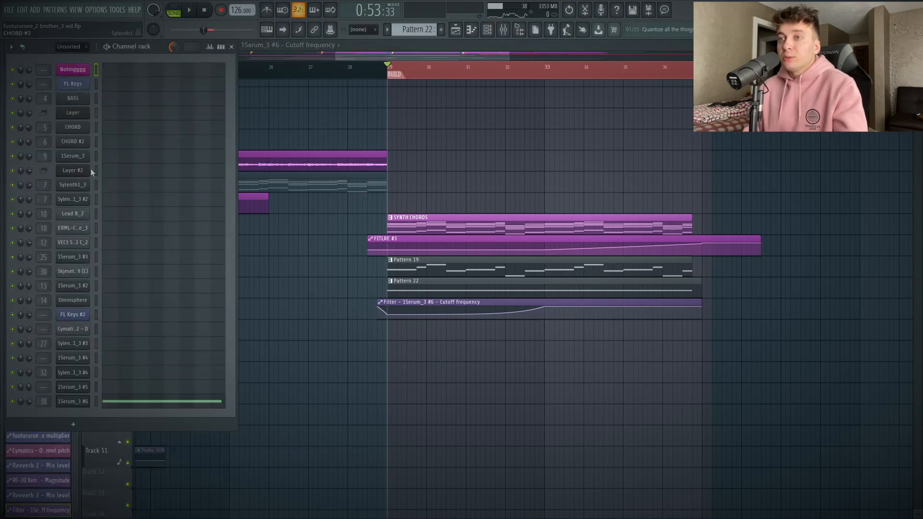
pyautogui.click(72, 402)
pyautogui.moveTo(428, 94); pyautogui.dragTo(416, 90)
pyautogui.press('space')
pyautogui.moveTo(413, 250); pyautogui.dragTo(418, 275)
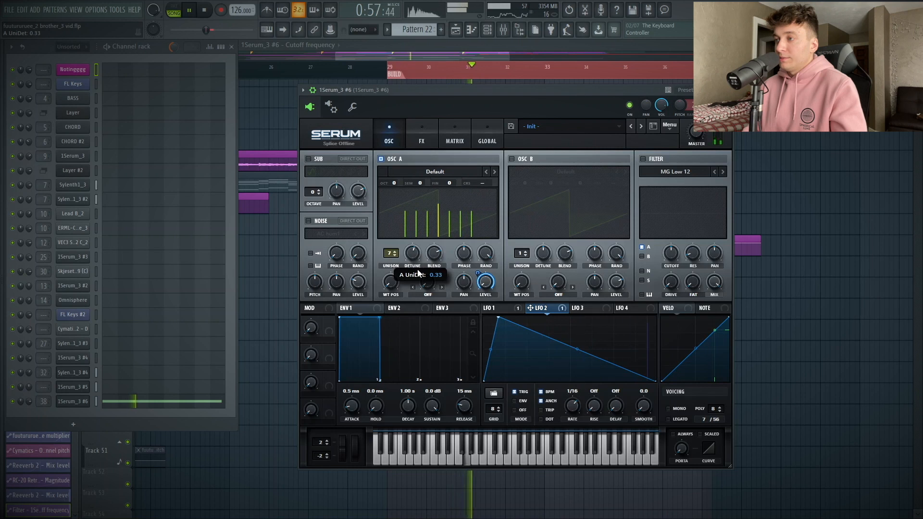
pyautogui.press('space')
# Enable OSC B with 8 unison voices, 0.11 detune and an octave of +1, and audition a note
pyautogui.moveTo(462, 87); pyautogui.dragTo(459, 88)
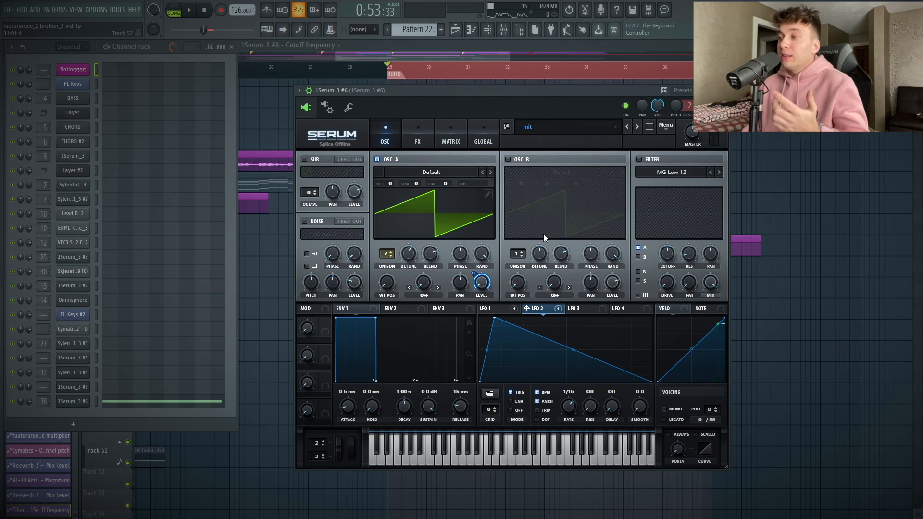
pyautogui.click(508, 160)
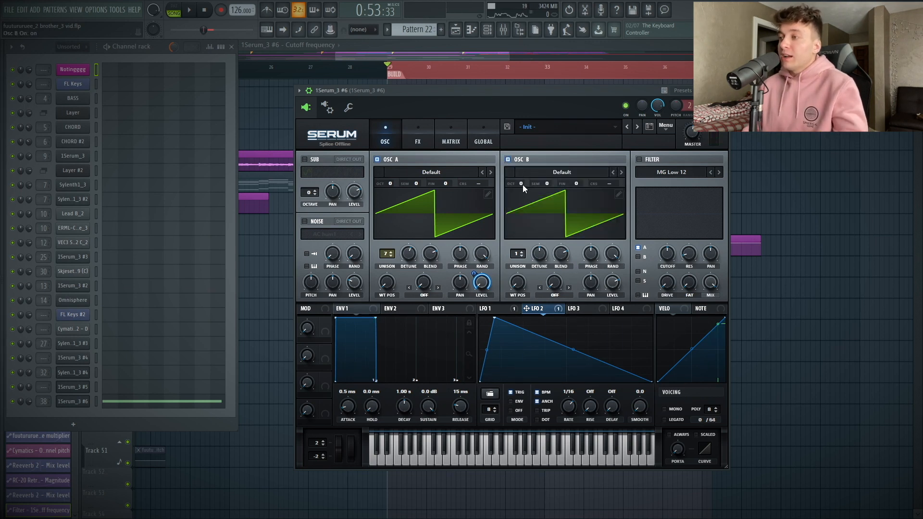
pyautogui.scroll(3, 523, 186)
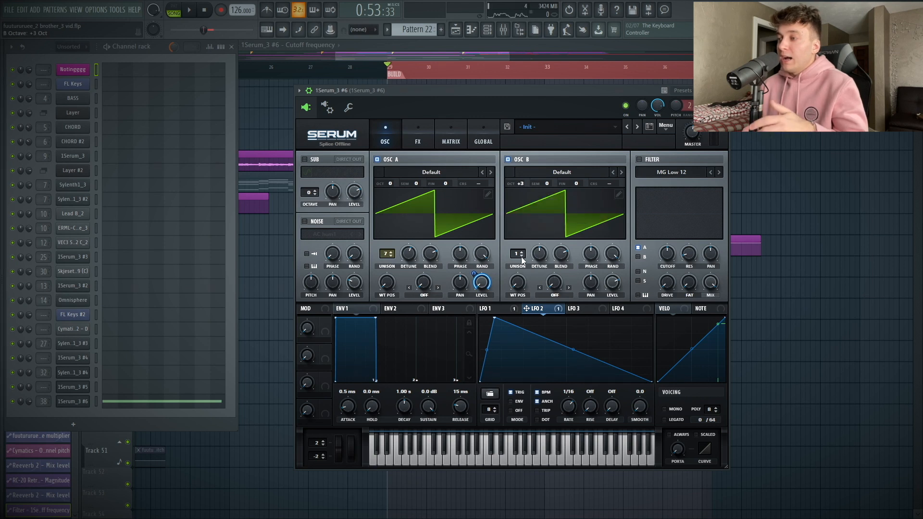
pyautogui.scroll(7, 523, 260)
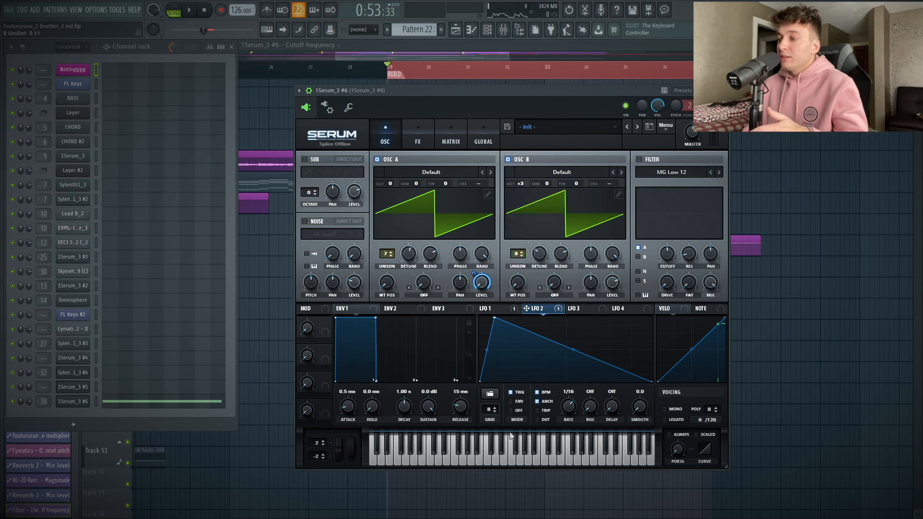
pyautogui.scroll(-1, 521, 183)
pyautogui.click(491, 453)
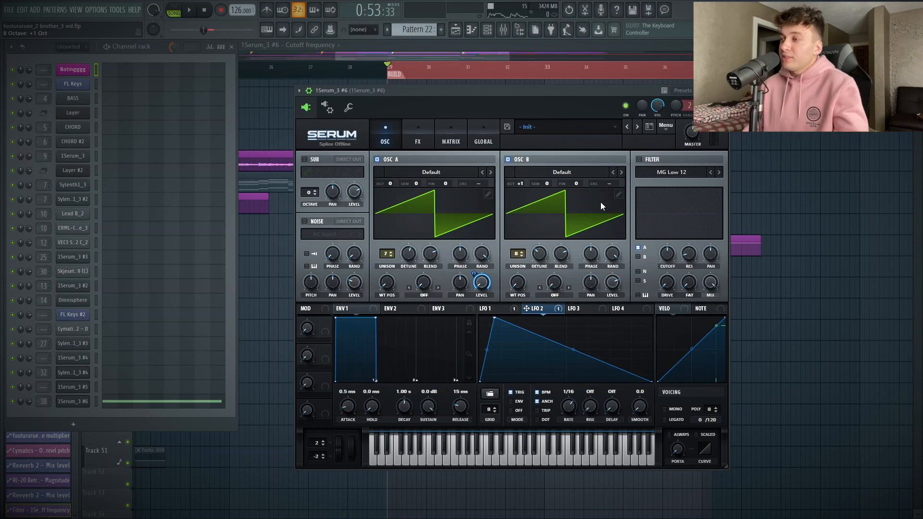
# Load the Basic Shapes wavetable from the Analog category into OSC B and set its wavetable position to 4
pyautogui.click(562, 172)
pyautogui.moveTo(579, 185)
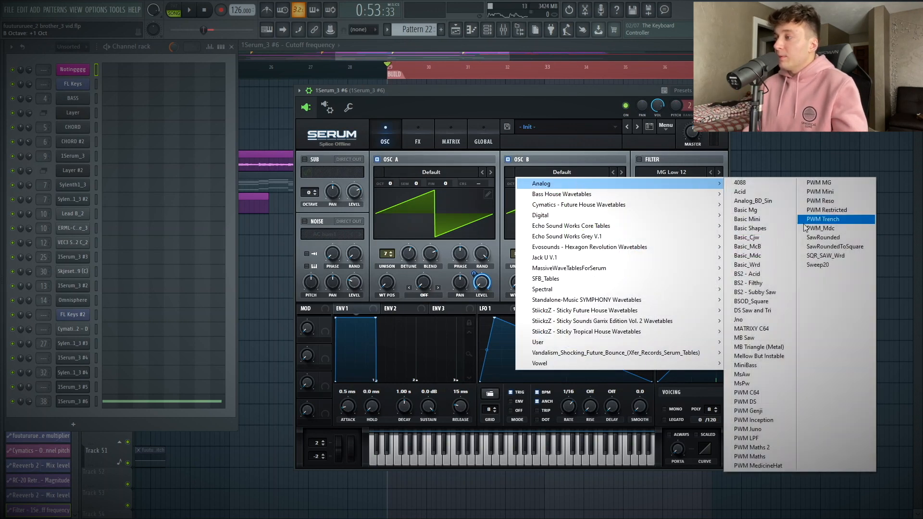
pyautogui.click(750, 227)
pyautogui.moveTo(518, 282); pyautogui.dragTo(517, 232)
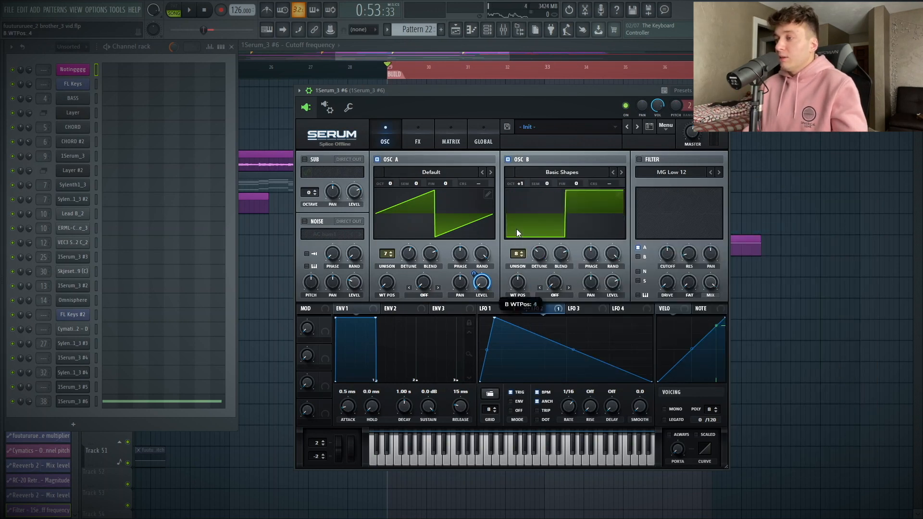
pyautogui.click(820, 375)
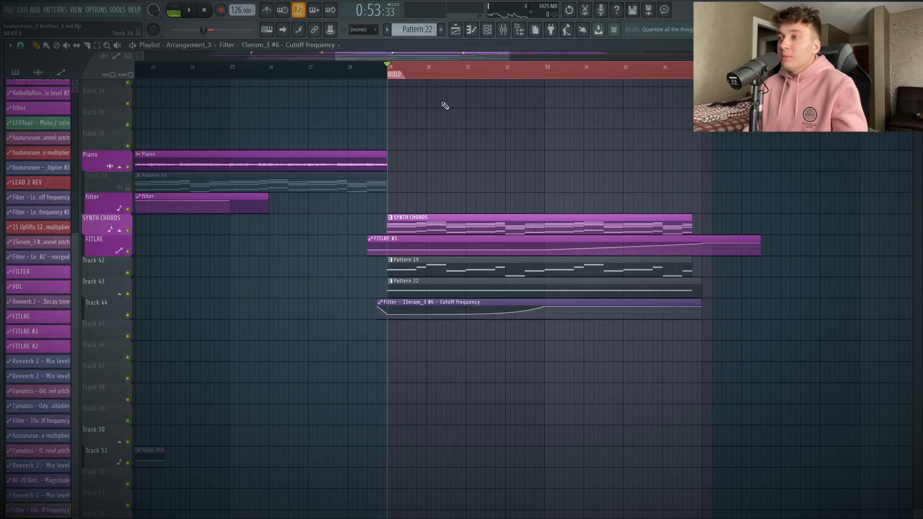
# Play the build and lower OSC B's level to about 43% in the riser's Serum
pyautogui.press('space')
pyautogui.press('F6')
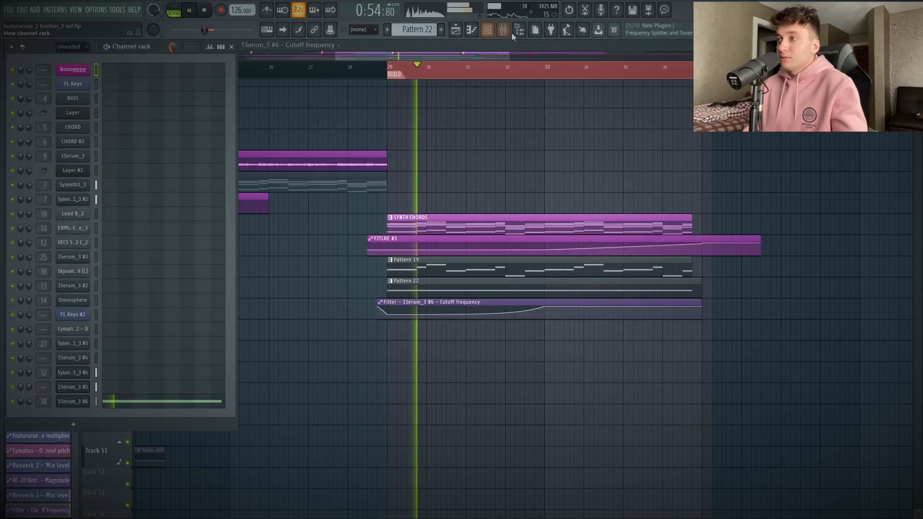
pyautogui.click(76, 403)
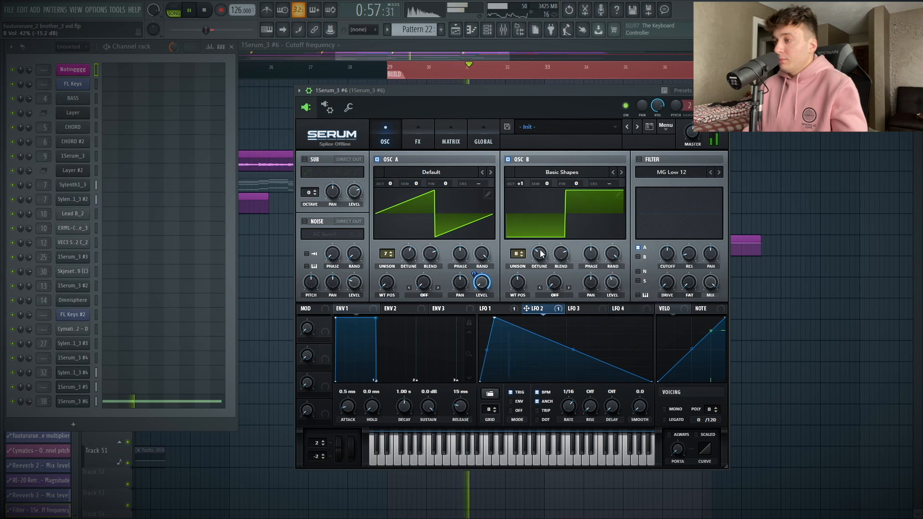
pyautogui.moveTo(613, 283)
pyautogui.mouseDown()
pyautogui.moveTo(611, 295)
pyautogui.moveTo(610, 287)
pyautogui.mouseUp()
pyautogui.rightClick(820, 342)
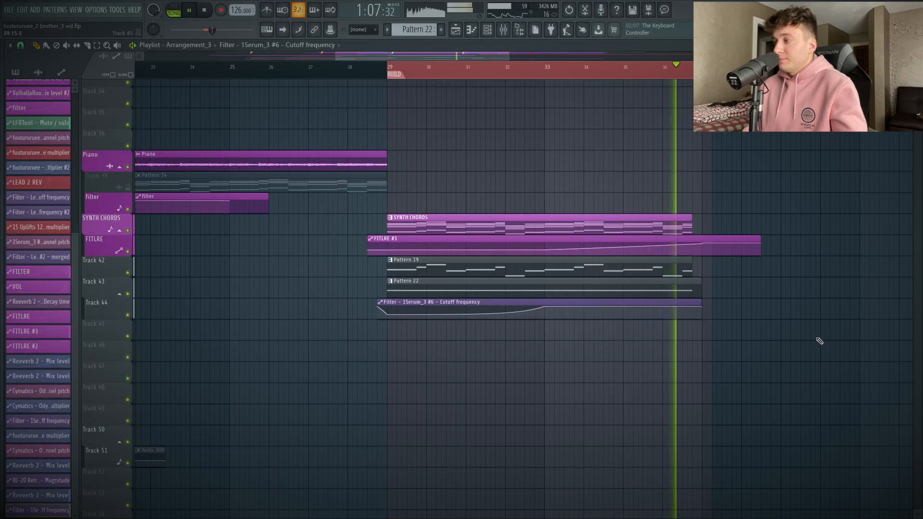
pyautogui.press('space')
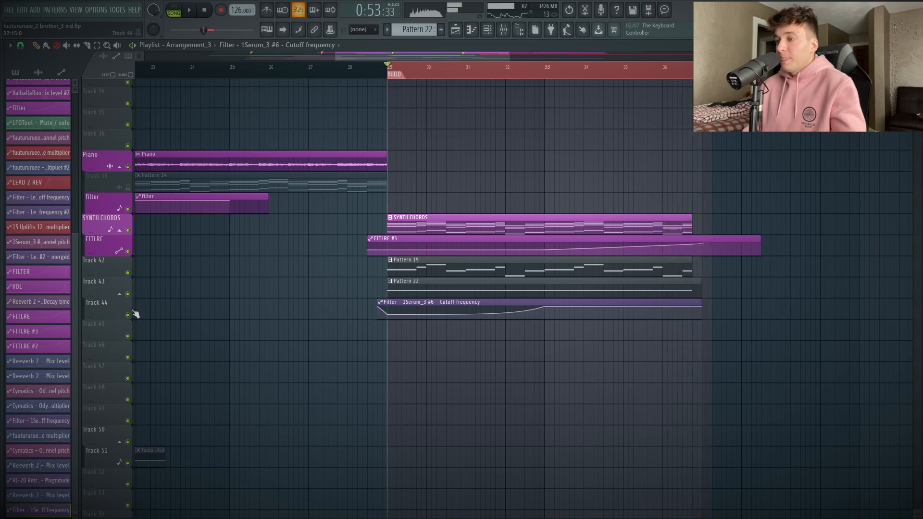
# Group Track 45 with the track above it and load Fruity Reeverb 2 in slot 8 of mixer track 38
pyautogui.rightClick(117, 333)
pyautogui.click(130, 394)
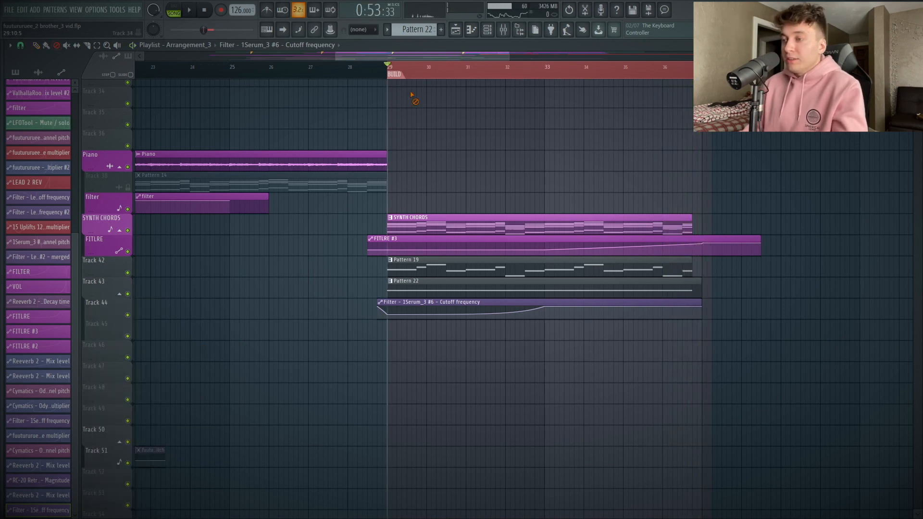
pyautogui.click(503, 29)
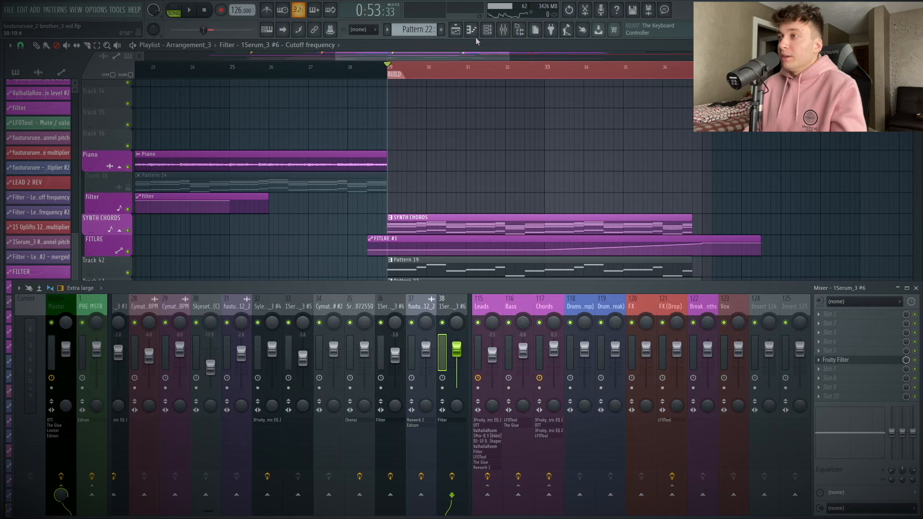
pyautogui.click(828, 378)
pyautogui.moveTo(847, 303)
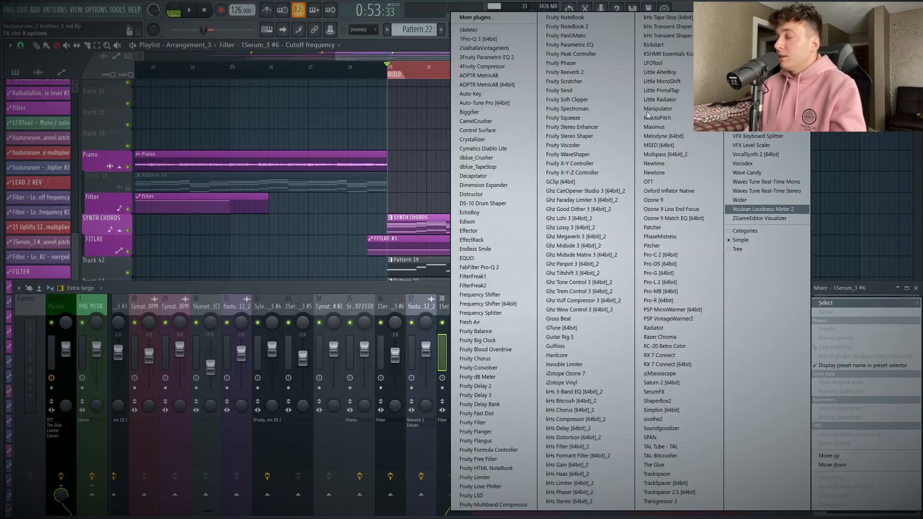
pyautogui.click(599, 73)
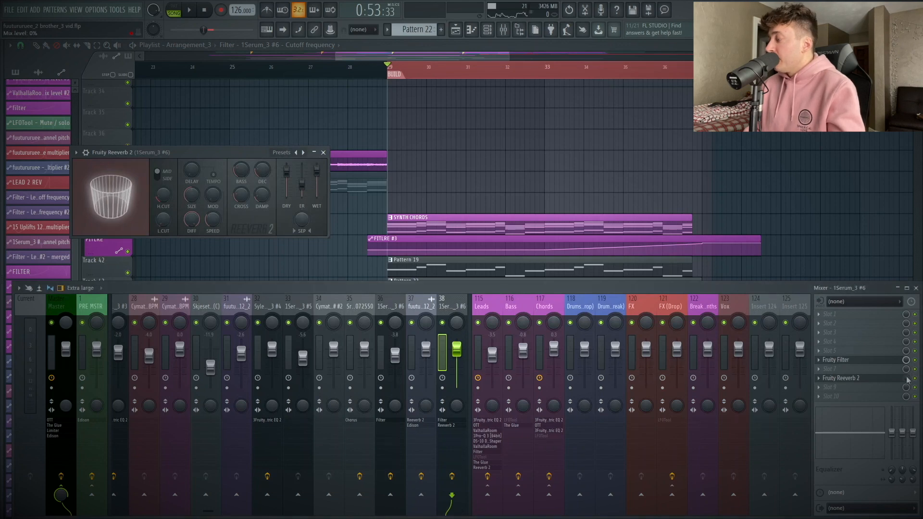
# Automate Fruity Reeverb 2's mix level on Track 45 with a curved rise across the build and a sharp drop at its end
pyautogui.rightClick(908, 380)
pyautogui.click(875, 415)
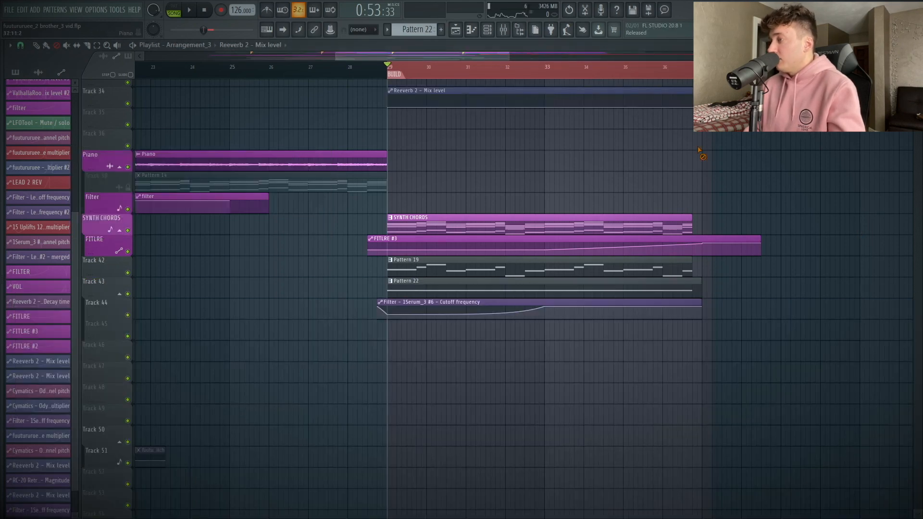
pyautogui.rightClick(506, 92)
pyautogui.hotkey('ctrl', 'z')
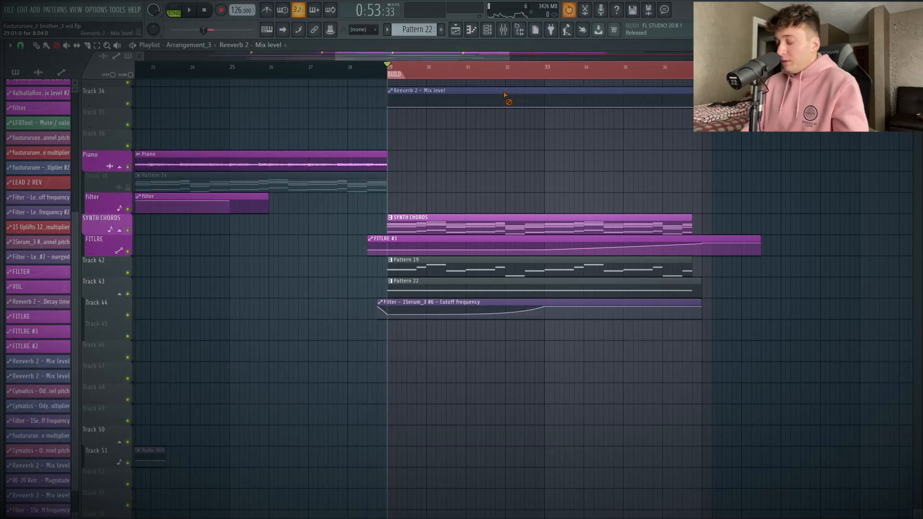
pyautogui.moveTo(503, 91); pyautogui.dragTo(504, 325)
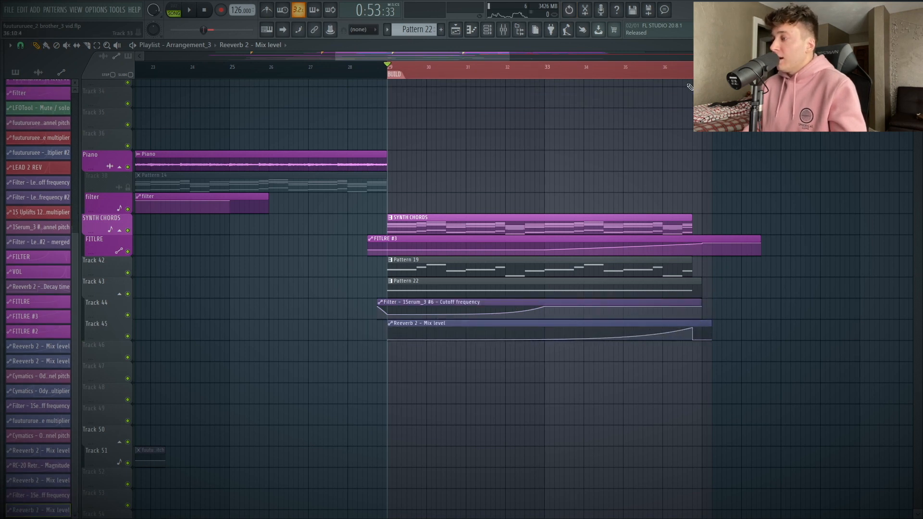
# Play the arrangement into the build and switch smart disable for all plugins to spare CPU
pyautogui.click(663, 68)
pyautogui.press('space')
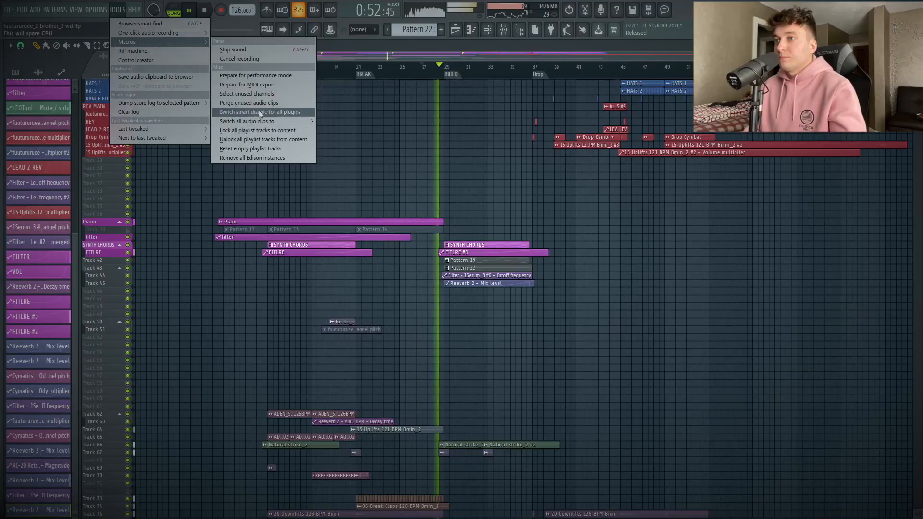
pyautogui.click(259, 114)
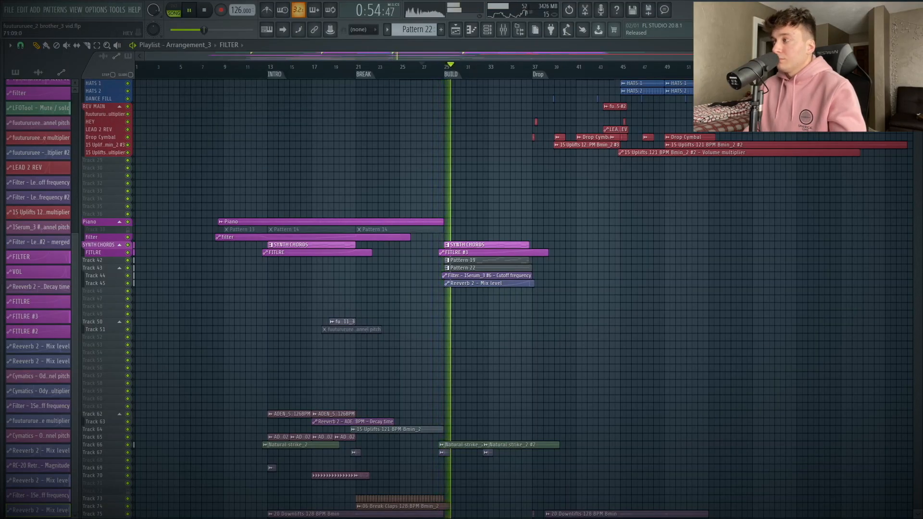
# Play the build up to the drop while reviewing the arrangement's tracks, and stop playback just before the drop
pyautogui.scroll(6, 495, 298)
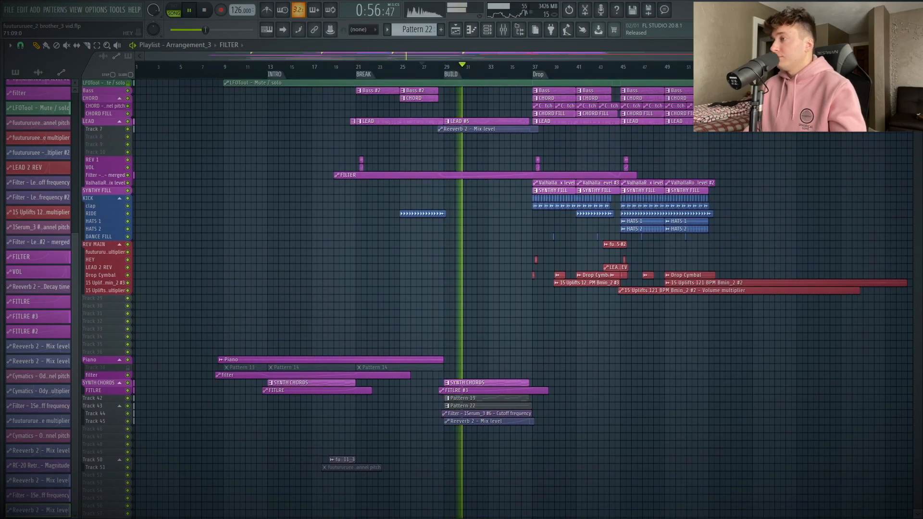
pyautogui.scroll(-10, 495, 299)
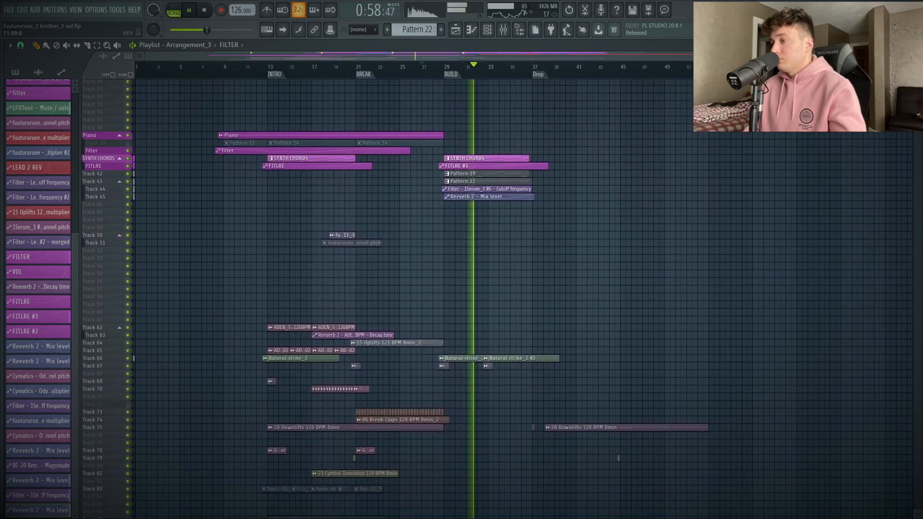
pyautogui.scroll(3, 495, 298)
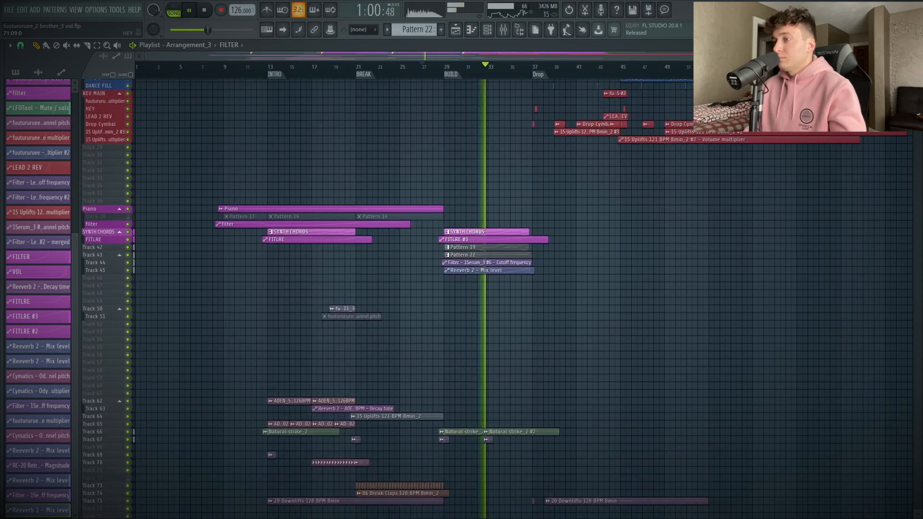
pyautogui.scroll(-10, 496, 298)
pyautogui.scroll(16, 495, 298)
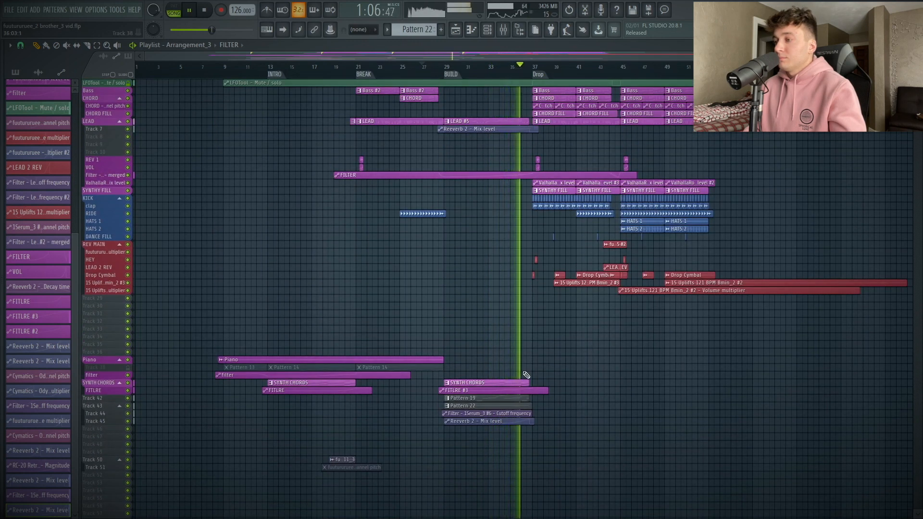
pyautogui.press('space')
# Play the end of the build from about bar 34 and lower the volume of the reversed Downlifter 08 #2 sample
pyautogui.scroll(-5, 524, 371)
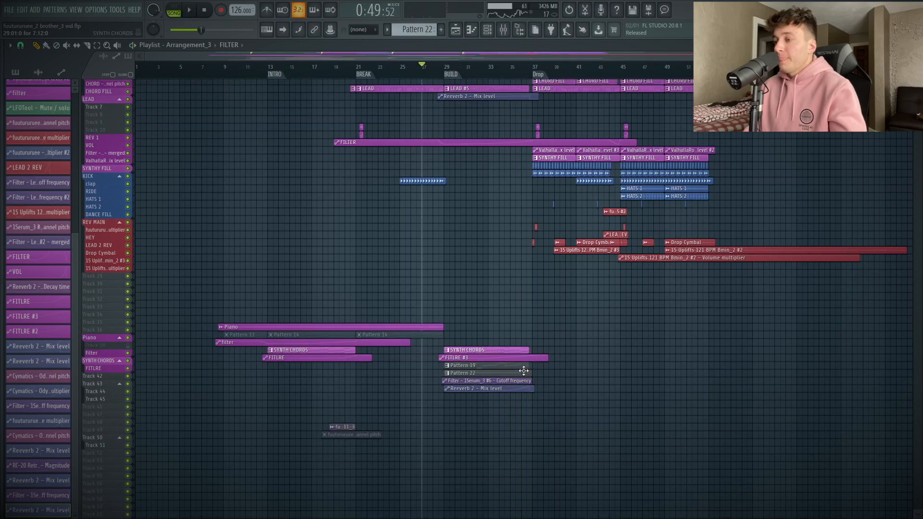
pyautogui.keyDown('ctrl'); pyautogui.rightClick(445, 443); pyautogui.keyUp('ctrl')
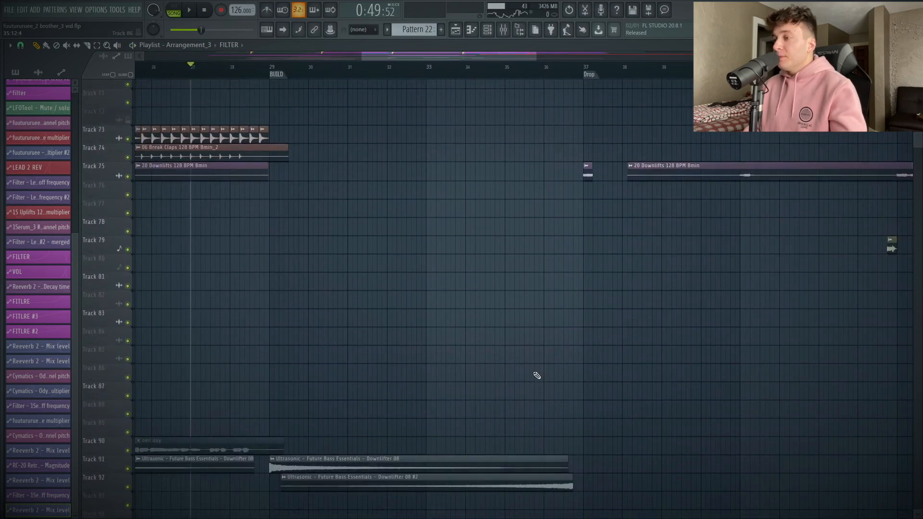
pyautogui.scroll(-3, 536, 375)
pyautogui.click(476, 67)
pyautogui.doubleClick(487, 342)
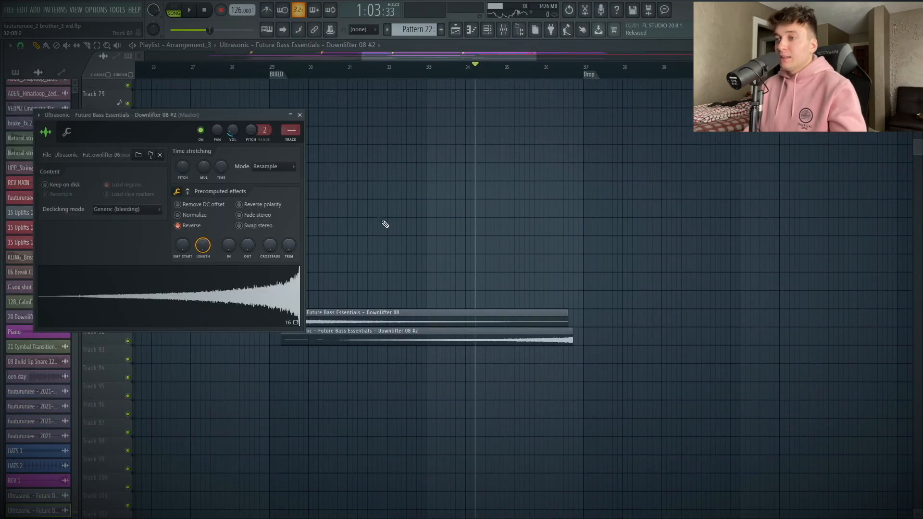
pyautogui.press('space')
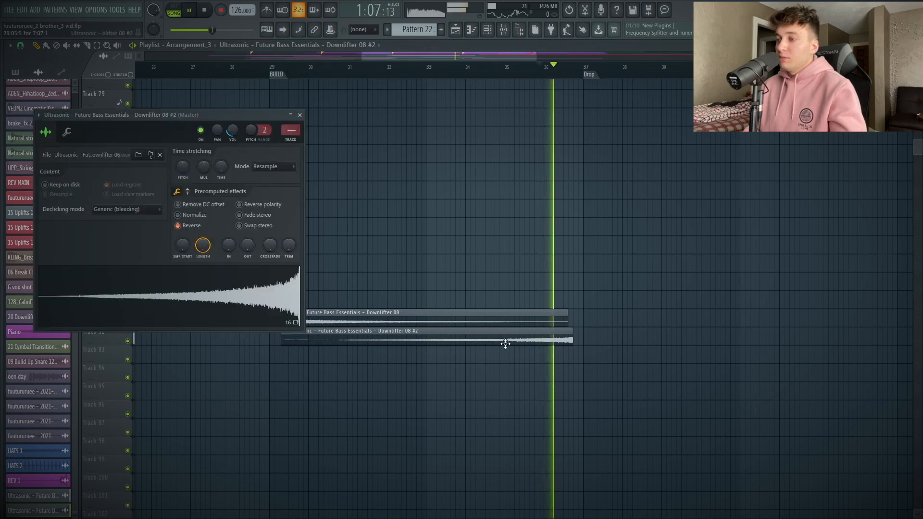
pyautogui.moveTo(231, 130); pyautogui.dragTo(232, 144)
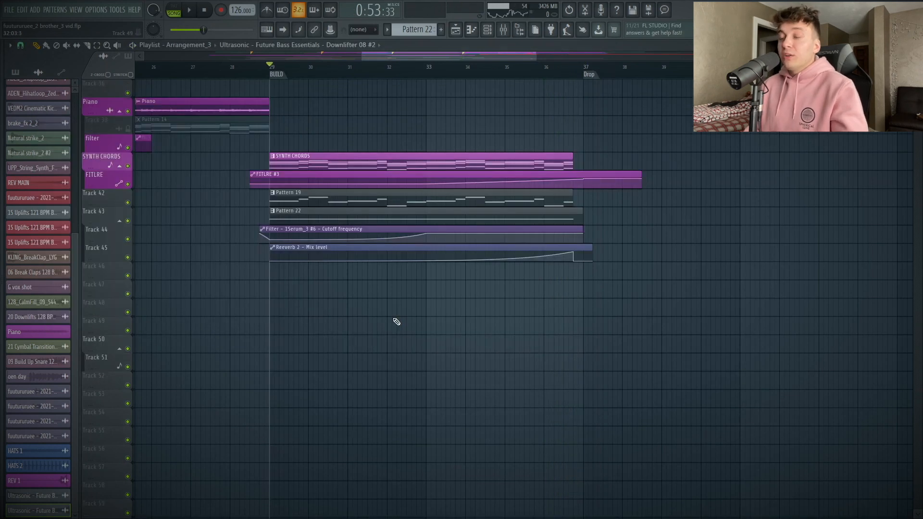
# Create a new Pattern 23 and place it on Track 46, stretched from the BUILD marker at bar 29 to the Drop at bar 37
pyautogui.click(441, 30)
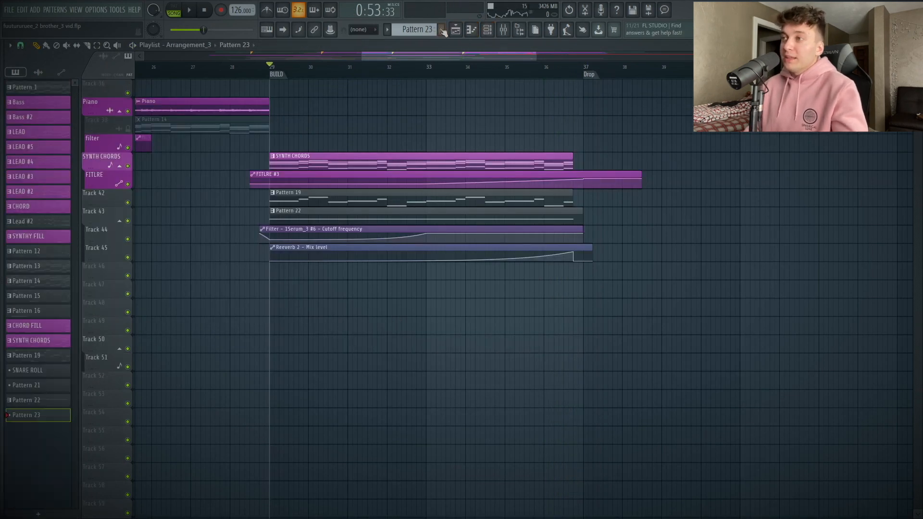
pyautogui.click(290, 274)
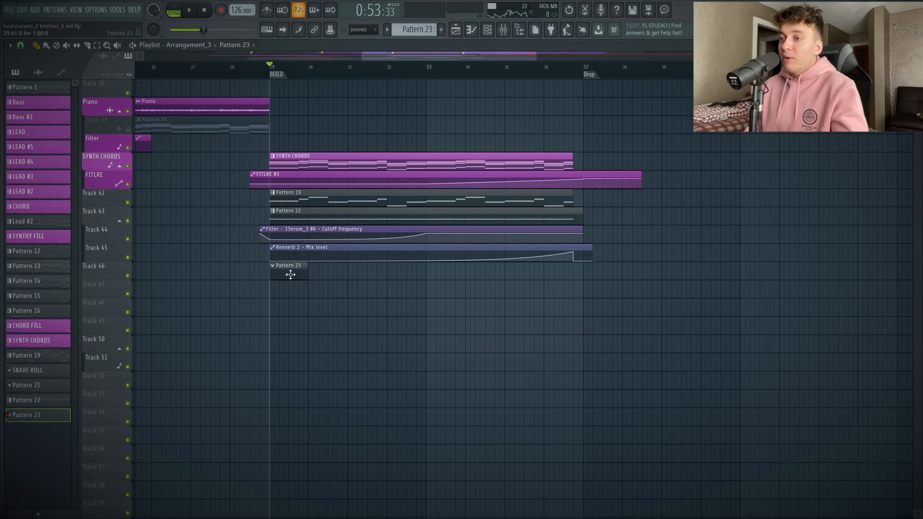
pyautogui.moveTo(305, 272); pyautogui.dragTo(594, 292)
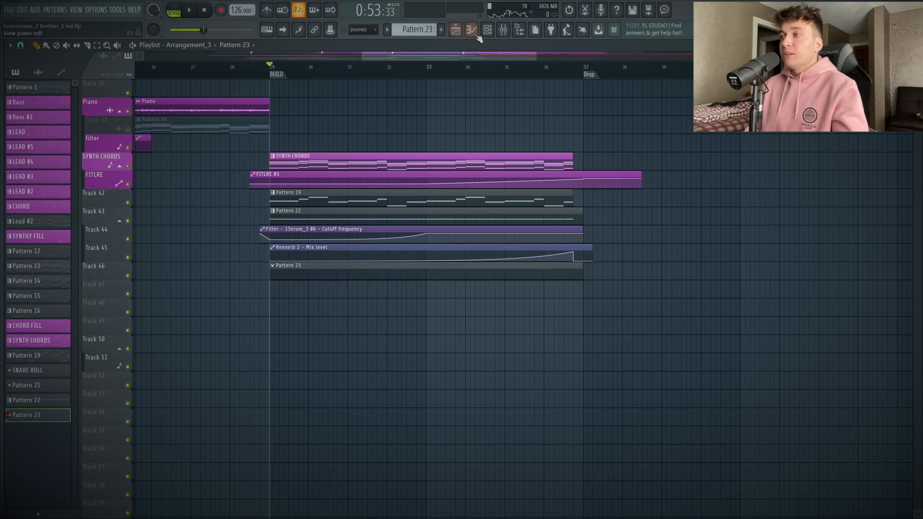
pyautogui.click(494, 30)
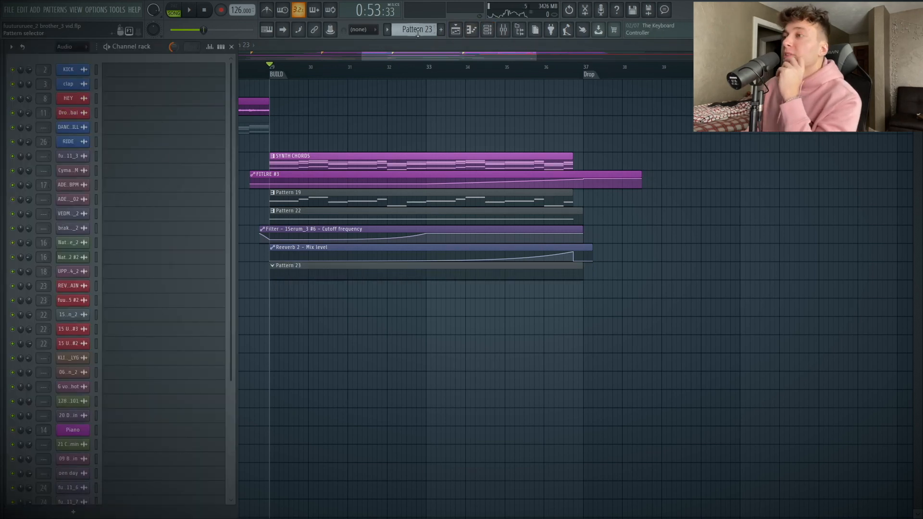
pyautogui.click(485, 33)
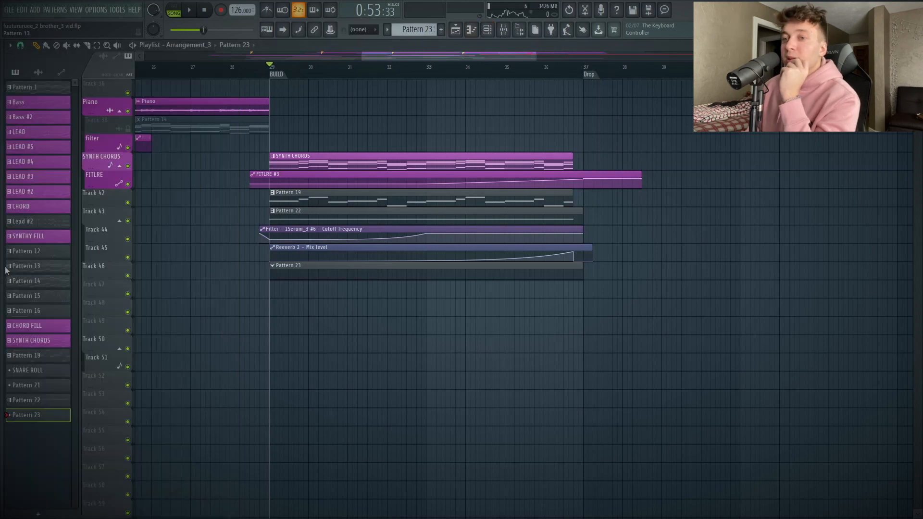
# Browse the Odyssey EDM Sample Pack's one-shot snares and audition House Snare 2 - D and House Snare 1 - C#
pyautogui.moveTo(6, 269)
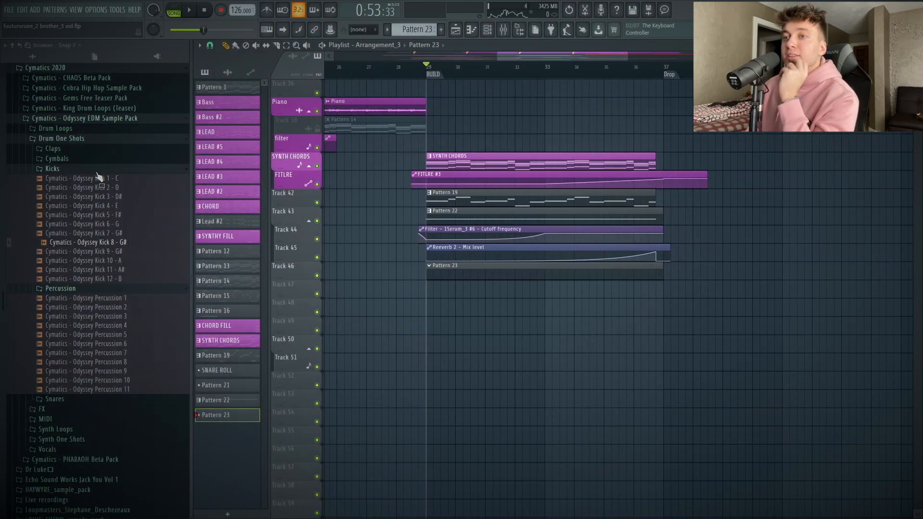
pyautogui.click(97, 170)
pyautogui.click(100, 180)
pyautogui.click(96, 190)
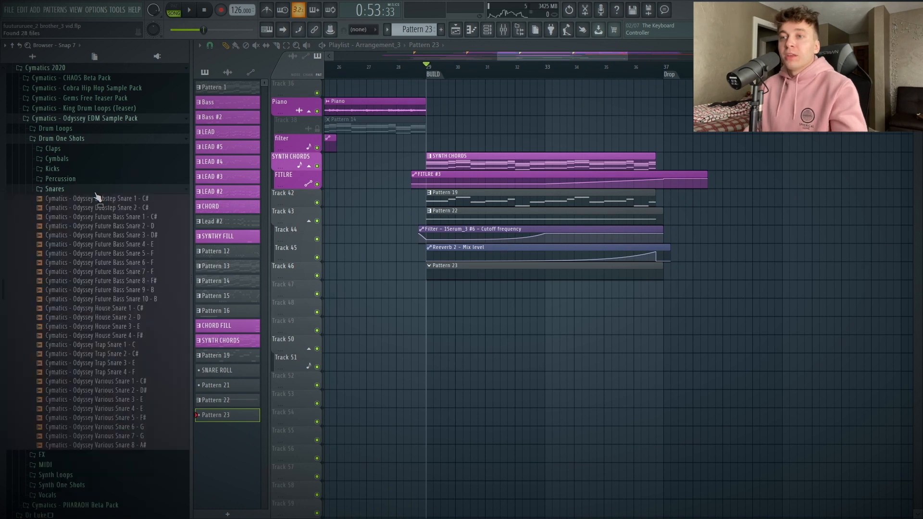
pyautogui.click(151, 318)
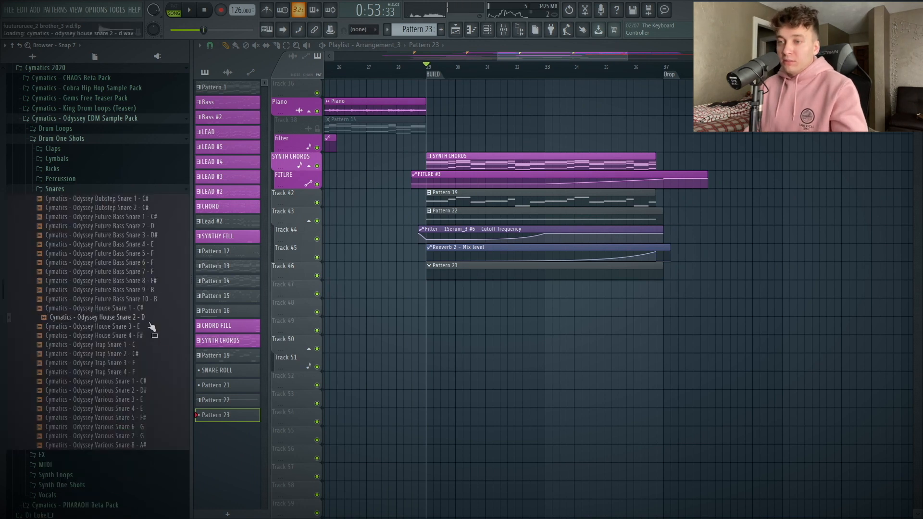
pyautogui.click(148, 311)
# Show the Unsorted channels and add Cymatics - Odyssey House Snare 1 - C# as a new channel at the end
pyautogui.press('F6')
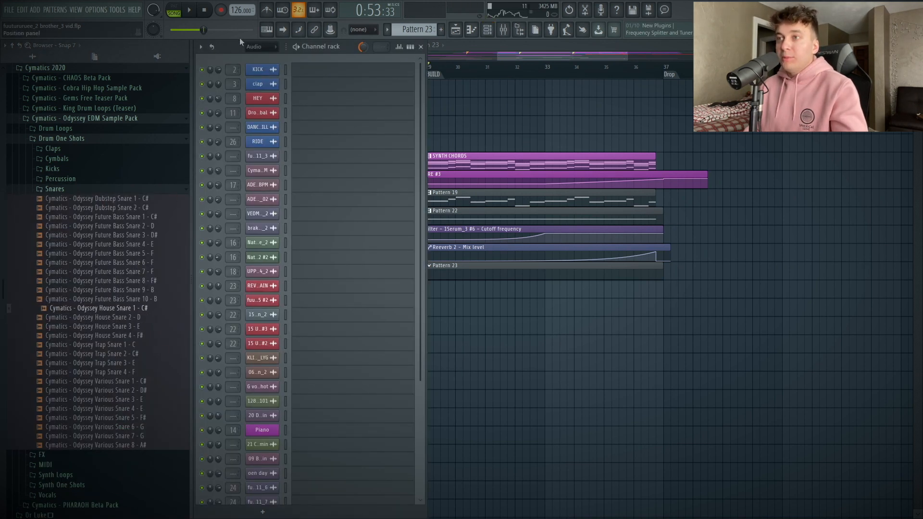
pyautogui.click(250, 47)
pyautogui.click(258, 70)
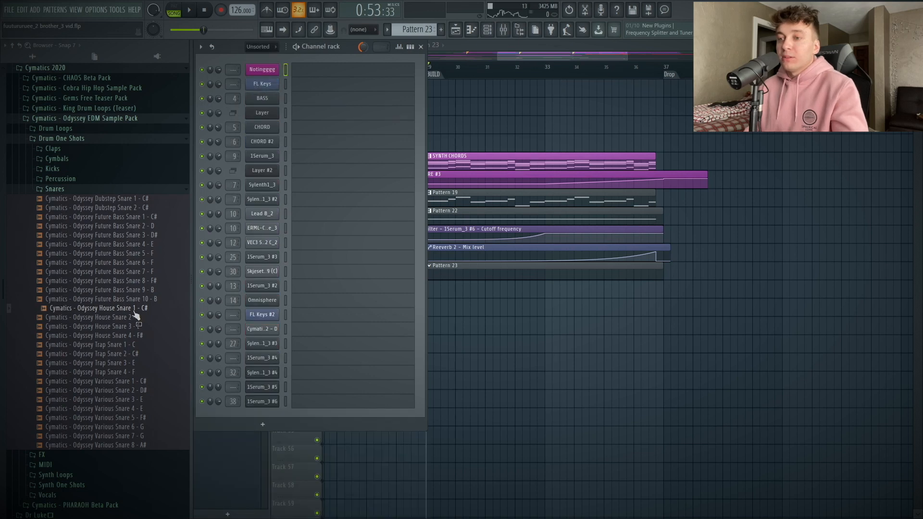
pyautogui.moveTo(136, 315); pyautogui.dragTo(264, 422)
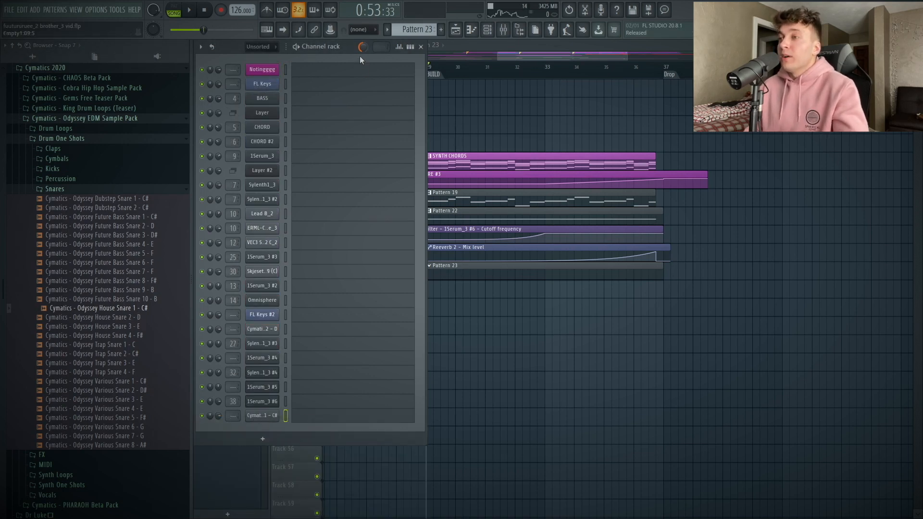
# Check the new House Snare 1 channel's sample and miscellaneous settings, and close its window
pyautogui.click(268, 417)
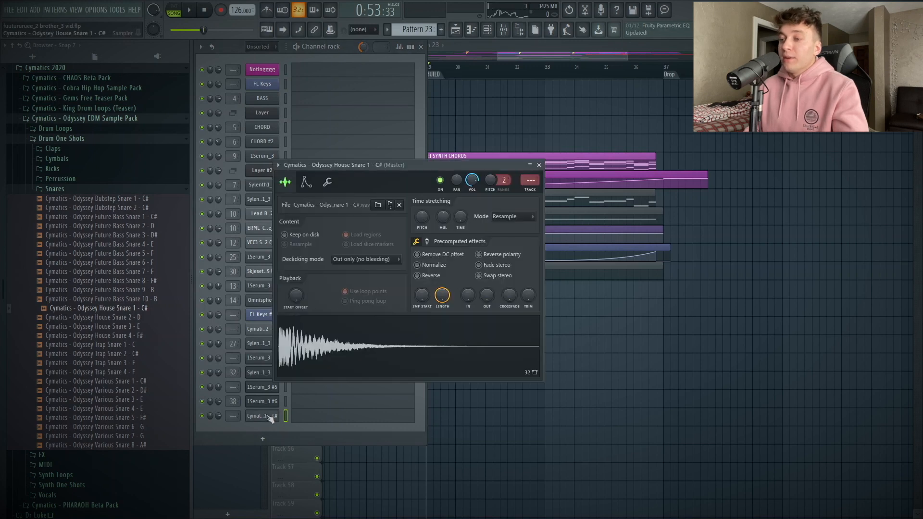
pyautogui.click(328, 183)
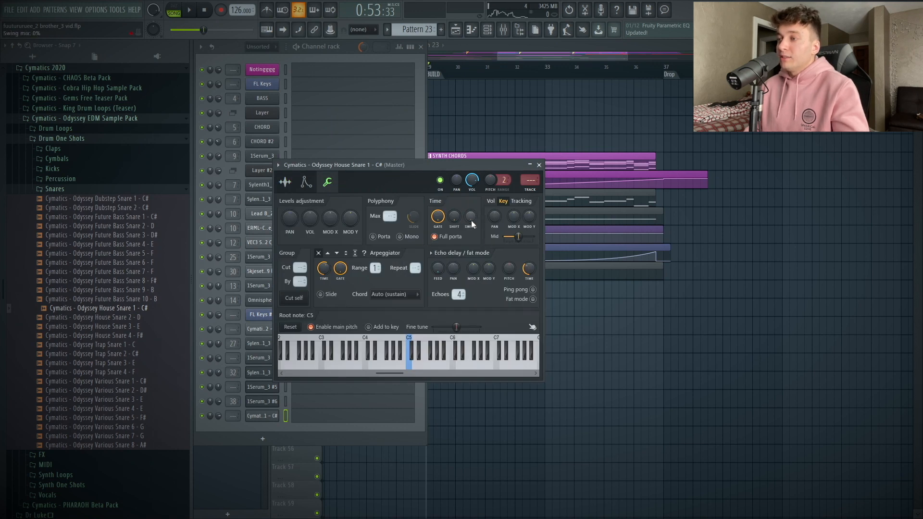
pyautogui.click(539, 164)
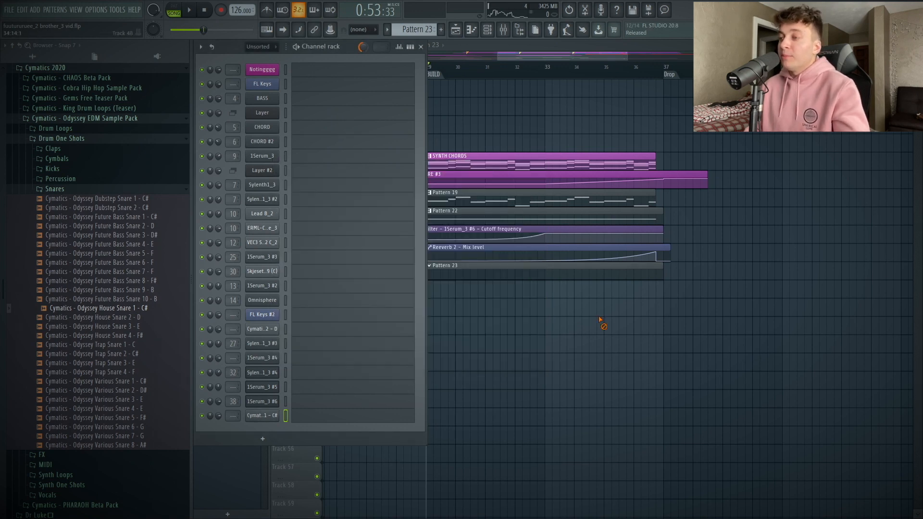
pyautogui.press('F6')
pyautogui.press('F6')
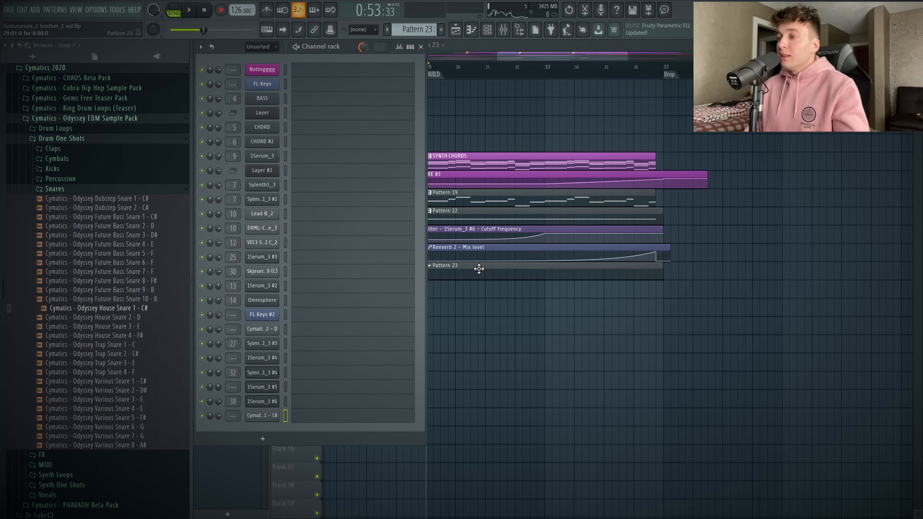
# Open the House Snare 1 piano roll in Pattern 23 and place two adjacent C5 eighth notes at bar 1
pyautogui.click(304, 417)
pyautogui.click(306, 177)
pyautogui.rightClick(306, 178)
pyautogui.click(262, 312)
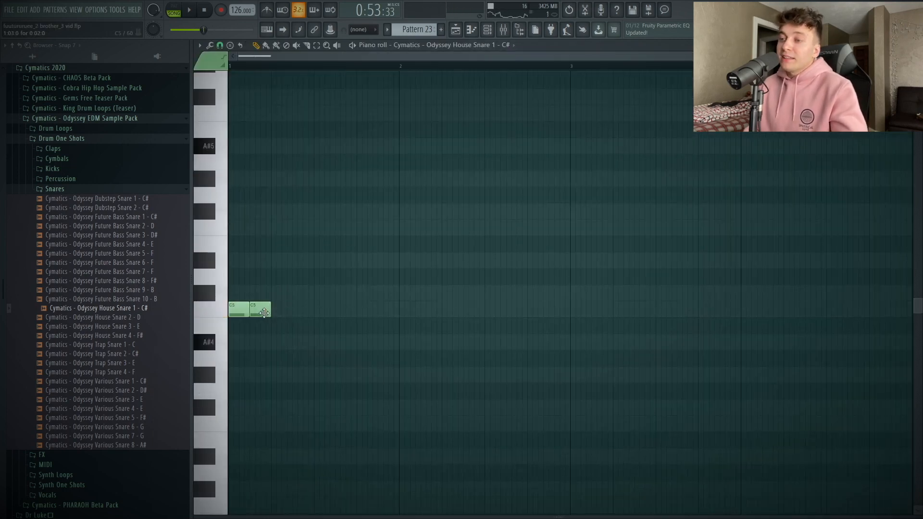
# Try duplicating the C5 note pair four times, play the roll, and delete every note except the first
pyautogui.moveTo(294, 302); pyautogui.dragTo(233, 308)
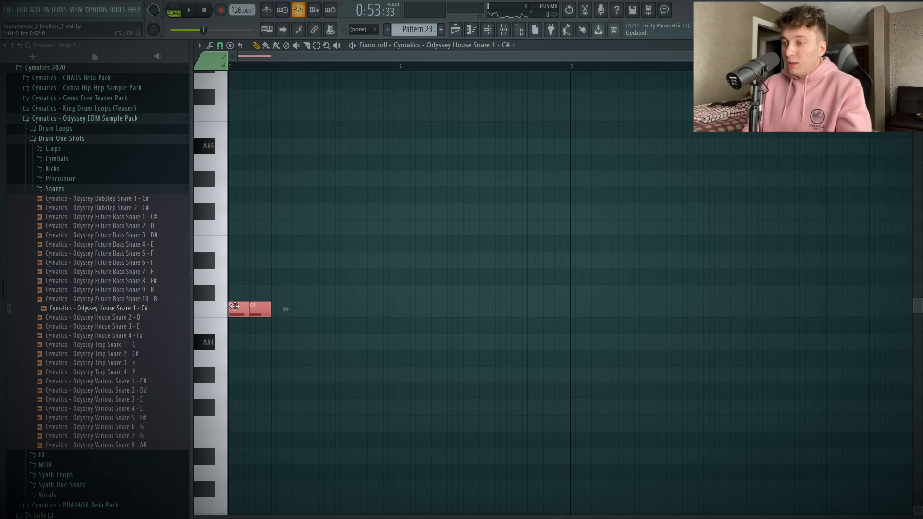
pyautogui.hotkey('ctrl', 'b')
pyautogui.hotkey('ctrl', 'b')
pyautogui.hotkey('ctrl', 'b')
pyautogui.hotkey('ctrl', 'b')
pyautogui.press('space')
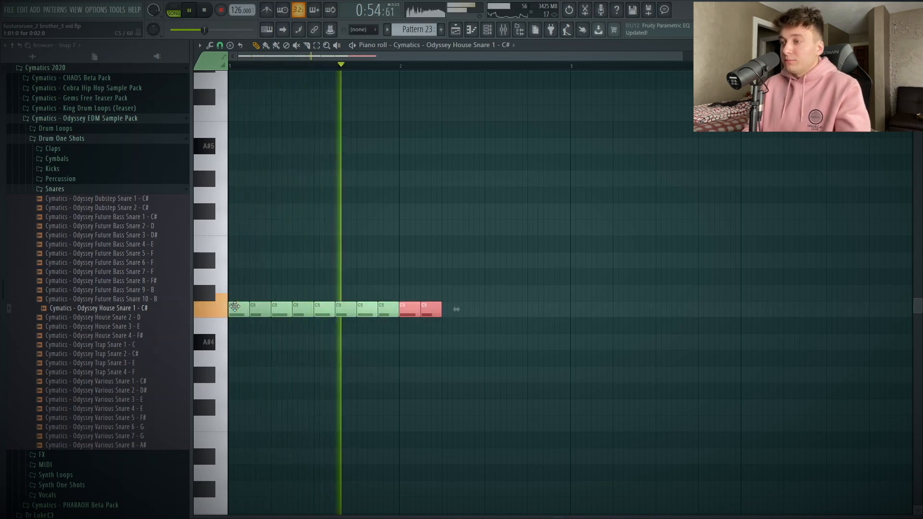
pyautogui.click(351, 345)
pyautogui.press('space')
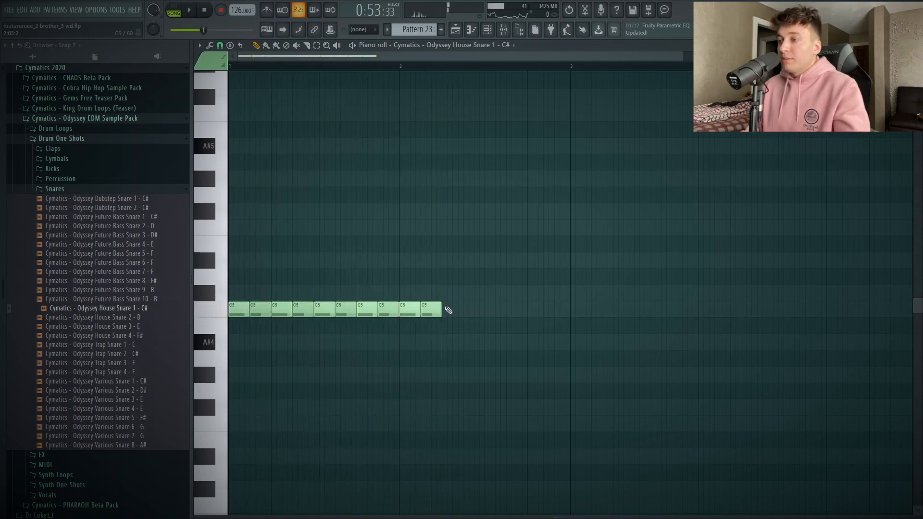
pyautogui.moveTo(449, 310)
pyautogui.mouseDown()
pyautogui.moveTo(250, 311)
pyautogui.moveTo(722, 306)
pyautogui.mouseUp()
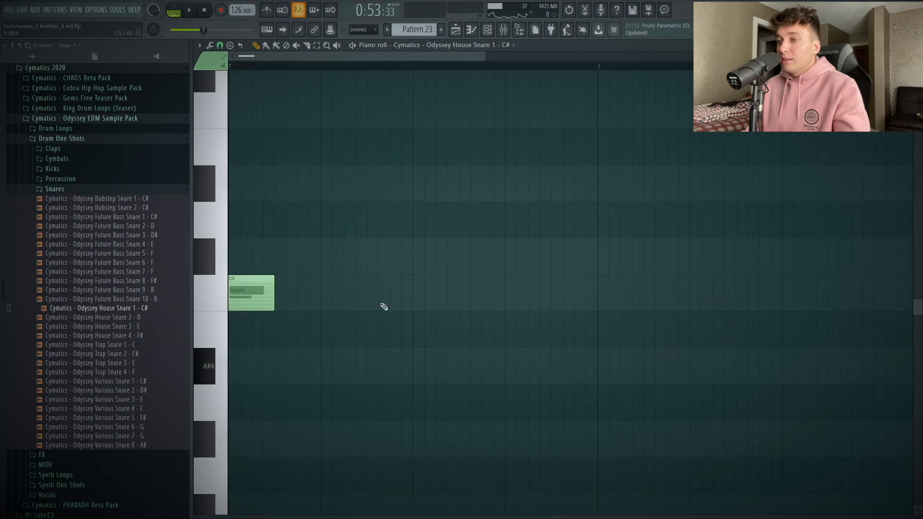
# Place a second C5 eighth note beside the first, and duplicate the pair into a one-and-a-half-bar run during playback
pyautogui.click(302, 294)
pyautogui.moveTo(302, 294); pyautogui.dragTo(279, 294)
pyautogui.moveTo(325, 277); pyautogui.dragTo(231, 313)
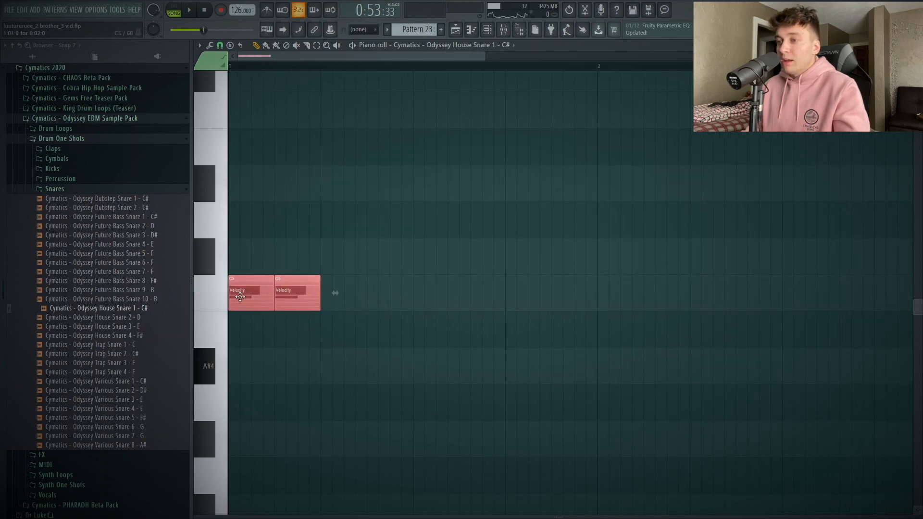
pyautogui.keyDown('ctrl'); pyautogui.click(363, 370); pyautogui.keyUp('ctrl')
pyautogui.click(314, 296)
pyautogui.moveTo(363, 281); pyautogui.dragTo(231, 315)
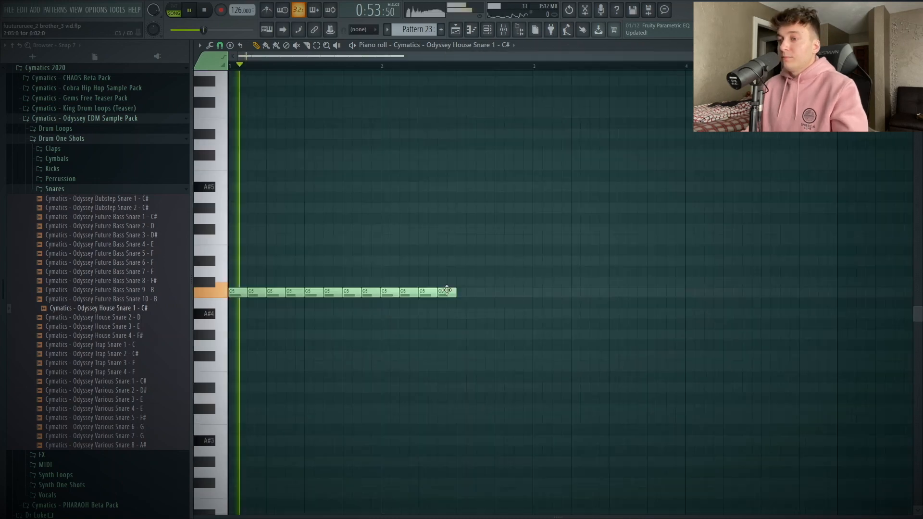
# Duplicate the C5 snare run and trim the surplus notes so it ends exactly at bar 3
pyautogui.moveTo(571, 248); pyautogui.dragTo(465, 294)
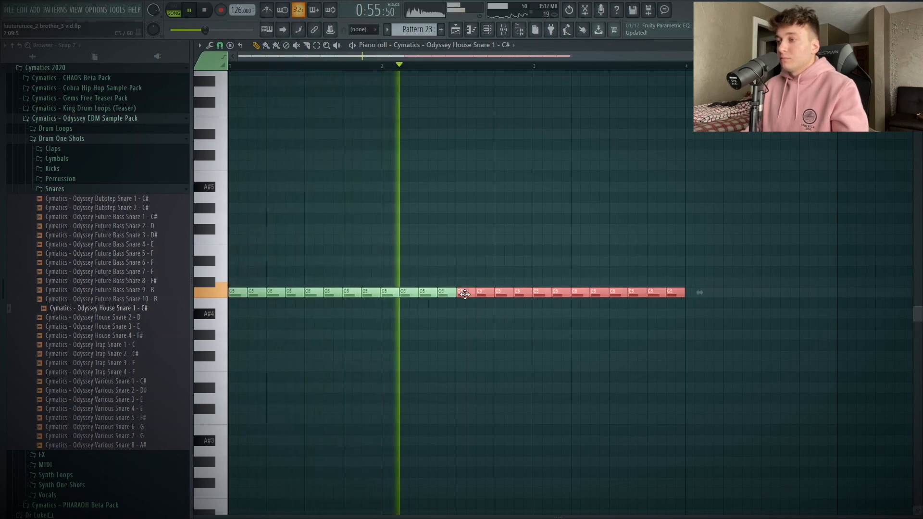
pyautogui.keyDown('ctrl'); pyautogui.click(546, 356); pyautogui.keyUp('ctrl')
pyautogui.moveTo(546, 294); pyautogui.dragTo(217, 302)
pyautogui.press('Delete')
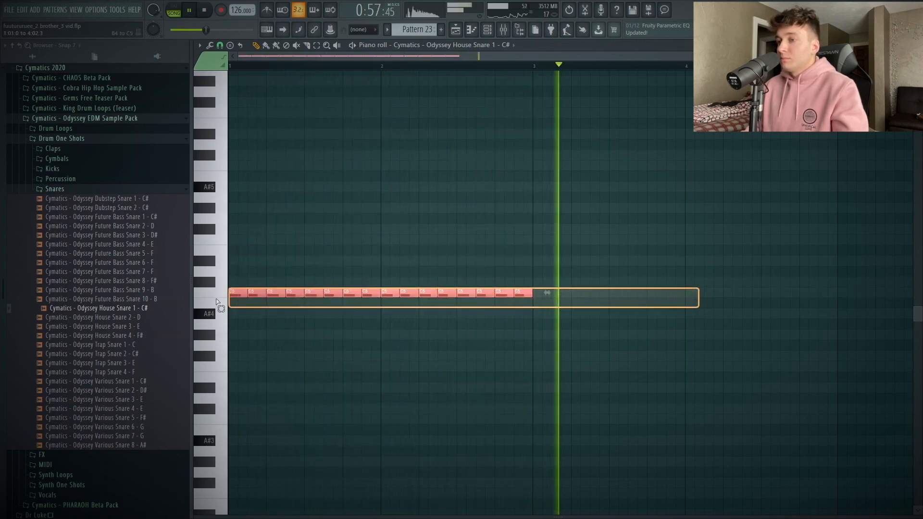
# Duplicate the two-bar C5 snare run to fill four bars up to bar 5, and stop playback
pyautogui.hotkey('ctrl', 'b')
pyautogui.scroll(3, 661, 367)
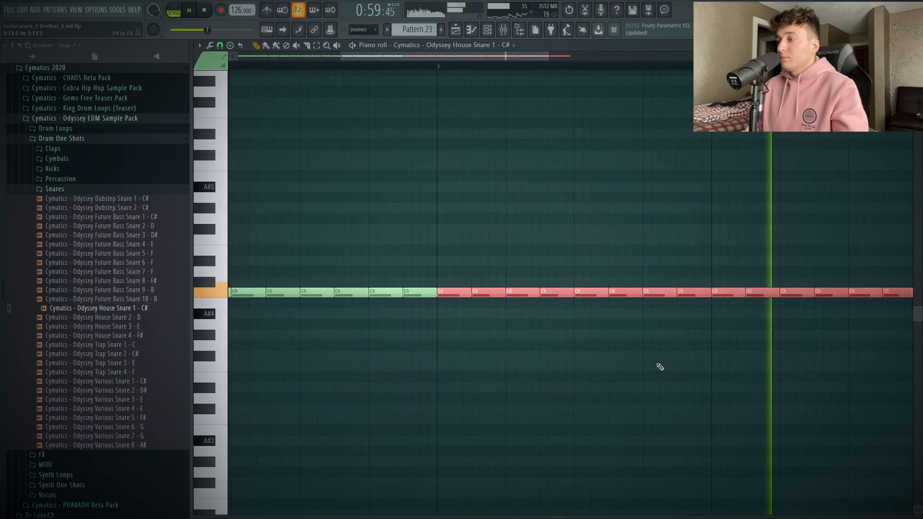
pyautogui.scroll(-3, 659, 368)
pyautogui.moveTo(550, 56); pyautogui.dragTo(636, 56)
pyautogui.press('space')
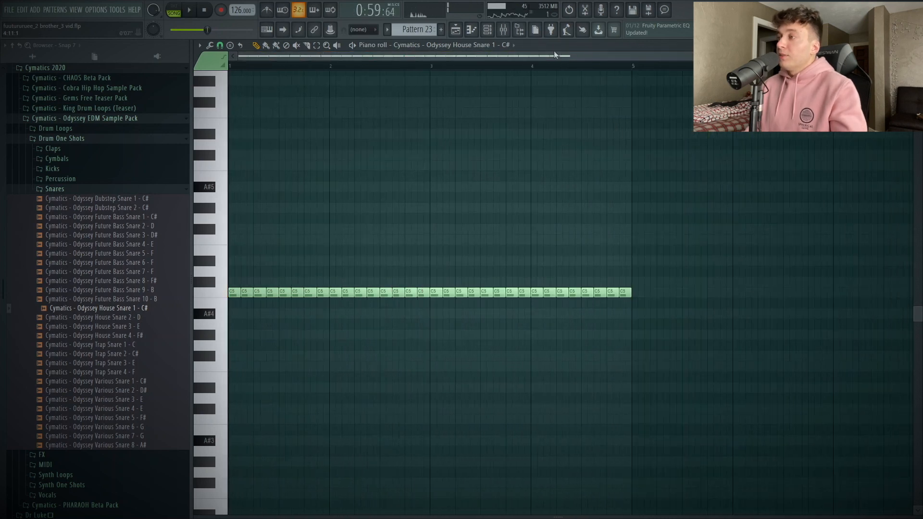
# Place a C5 eighth note at bar 5, duplicate it through bar 8, and trim the surplus so the run ends one beat before bar 9
pyautogui.moveTo(501, 56); pyautogui.dragTo(520, 56)
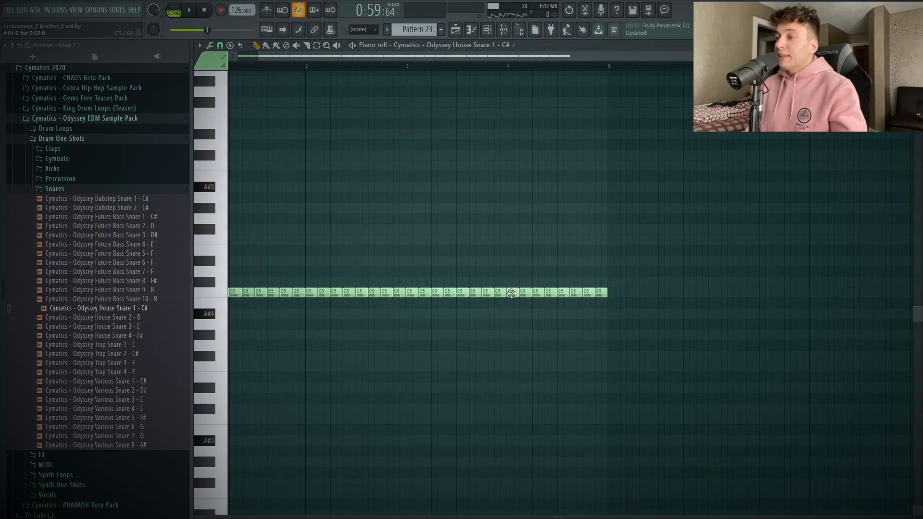
pyautogui.moveTo(490, 513); pyautogui.dragTo(503, 297)
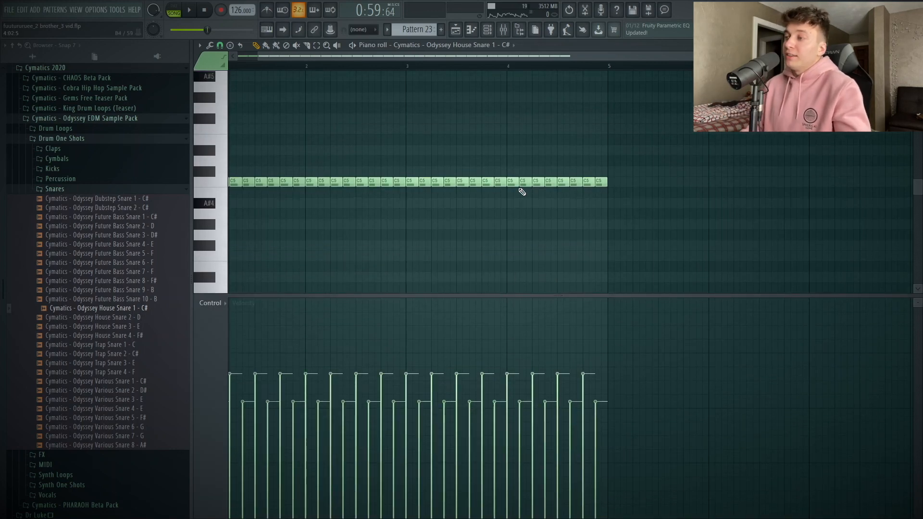
pyautogui.click(607, 185)
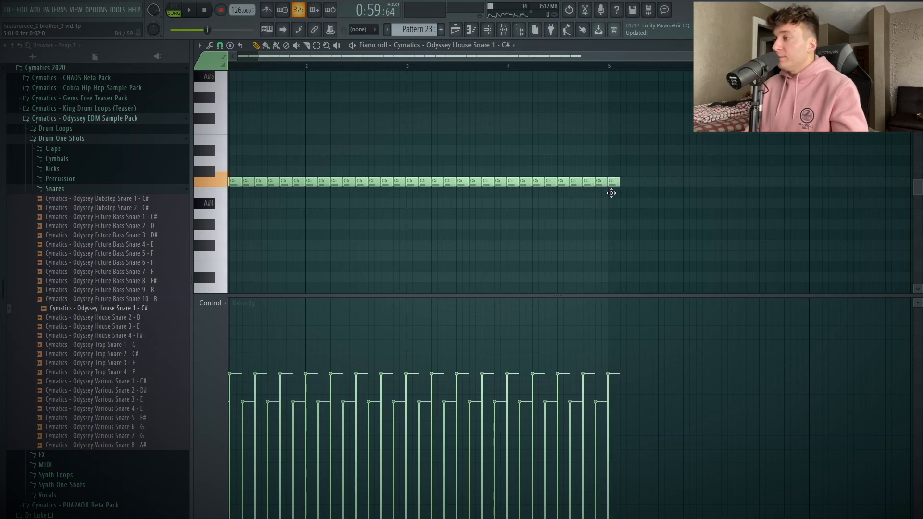
pyautogui.hotkey('ctrl', 'b')
pyautogui.hotkey('ctrl', 'b')
pyautogui.hotkey('ctrl', 'b')
pyautogui.hotkey('ctrl', 'b')
pyautogui.hotkey('ctrl', 'b')
pyautogui.hotkey('ctrl', 'b')
pyautogui.hotkey('ctrl', 'b')
pyautogui.hotkey('ctrl', 'b')
pyautogui.hotkey('ctrl', 'b')
pyautogui.hotkey('ctrl', 'b')
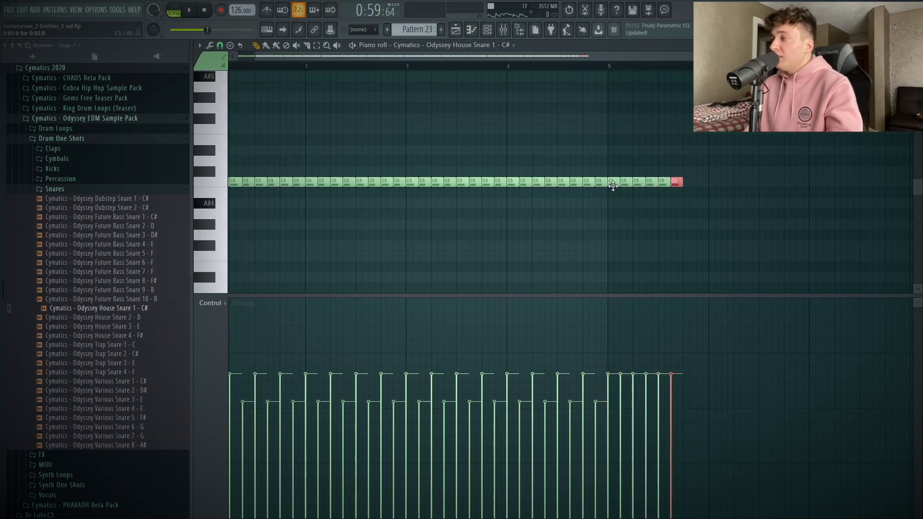
pyautogui.hotkey('ctrl', 'b')
pyautogui.hotkey('ctrl', 'b')
pyautogui.hotkey('ctrl', 'b')
pyautogui.hotkey('ctrl', 'b')
pyautogui.hotkey('ctrl', 'b')
pyautogui.hotkey('ctrl', 'b')
pyautogui.hotkey('ctrl', 'b')
pyautogui.hotkey('ctrl', 'b')
pyautogui.hotkey('ctrl', 'b')
pyautogui.hotkey('ctrl', 'b')
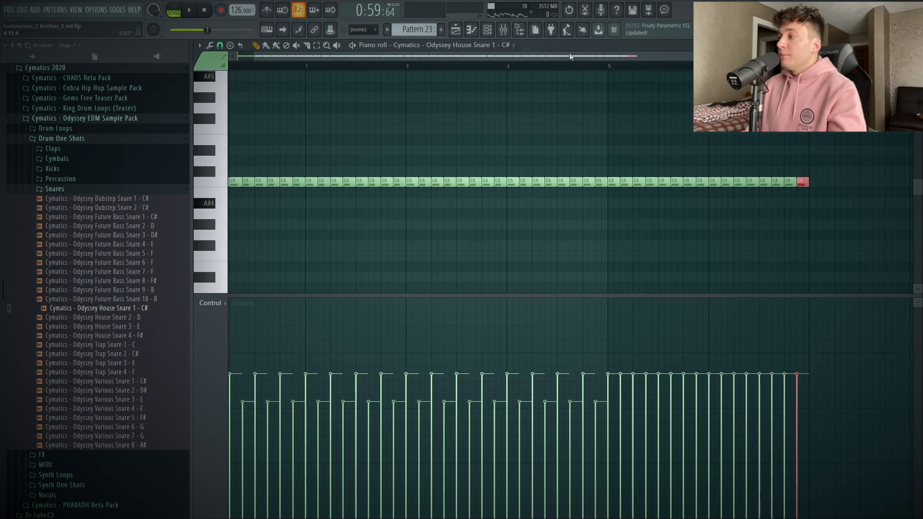
pyautogui.hotkey('ctrl', 'b')
pyautogui.hotkey('ctrl', 'b')
pyautogui.hotkey('ctrl', 'b')
pyautogui.hotkey('ctrl', 'b')
pyautogui.hotkey('ctrl', 'b')
pyautogui.hotkey('ctrl', 'b')
pyautogui.hotkey('ctrl', 'b')
pyautogui.hotkey('ctrl', 'b')
pyautogui.hotkey('ctrl', 'b')
pyautogui.hotkey('ctrl', 'b')
pyautogui.hotkey('ctrl', 'b')
pyautogui.hotkey('ctrl', 'b')
pyautogui.hotkey('ctrl', 'b')
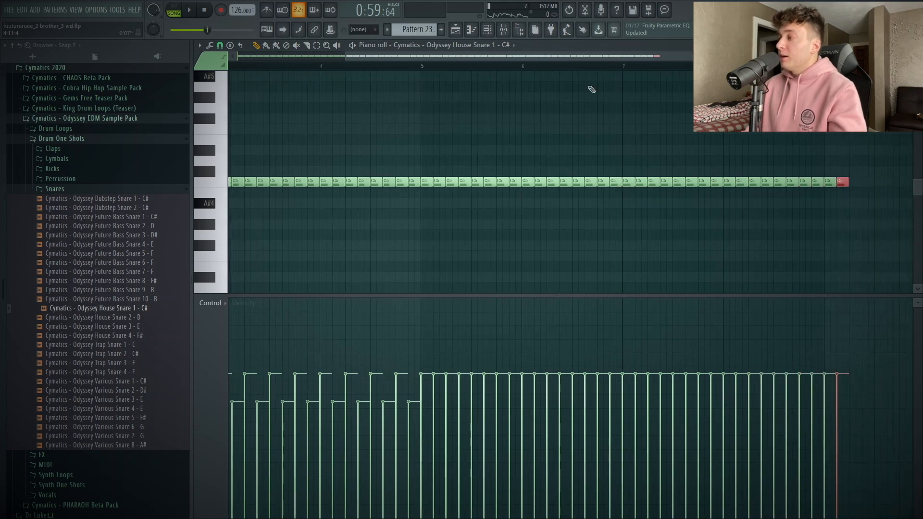
pyautogui.rightClick(802, 186)
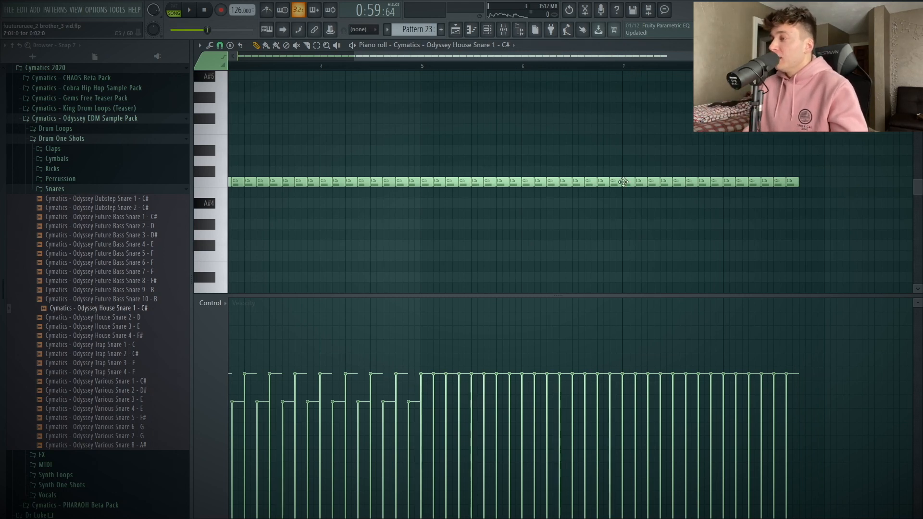
# Split the C5 snare notes in bar 7 into sixteenths and those in bar 8 into thirty-seconds
pyautogui.moveTo(812, 181); pyautogui.dragTo(719, 184)
pyautogui.moveTo(513, 232); pyautogui.dragTo(813, 116)
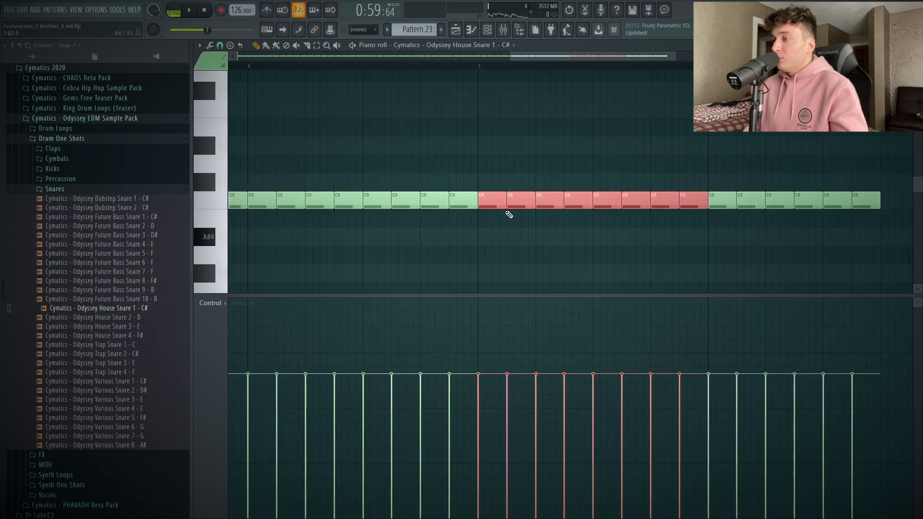
pyautogui.moveTo(505, 207)
pyautogui.mouseDown()
pyautogui.moveTo(489, 208)
pyautogui.moveTo(496, 212)
pyautogui.mouseUp()
pyautogui.moveTo(530, 56); pyautogui.dragTo(561, 58)
pyautogui.hotkey('ctrl', 'd')
pyautogui.moveTo(792, 164); pyautogui.dragTo(603, 203)
pyautogui.hotkey('ctrl', 'd')
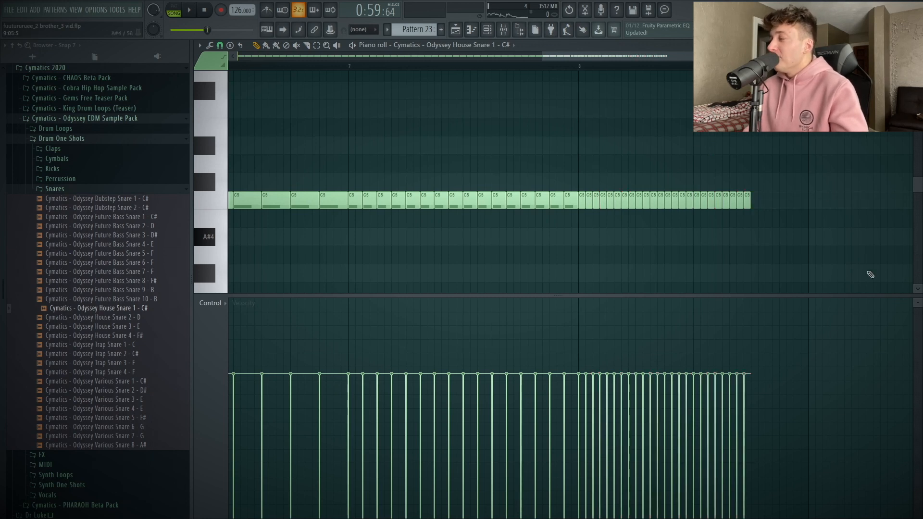
pyautogui.rightClick(826, 298)
pyautogui.scroll(-3, 784, 418)
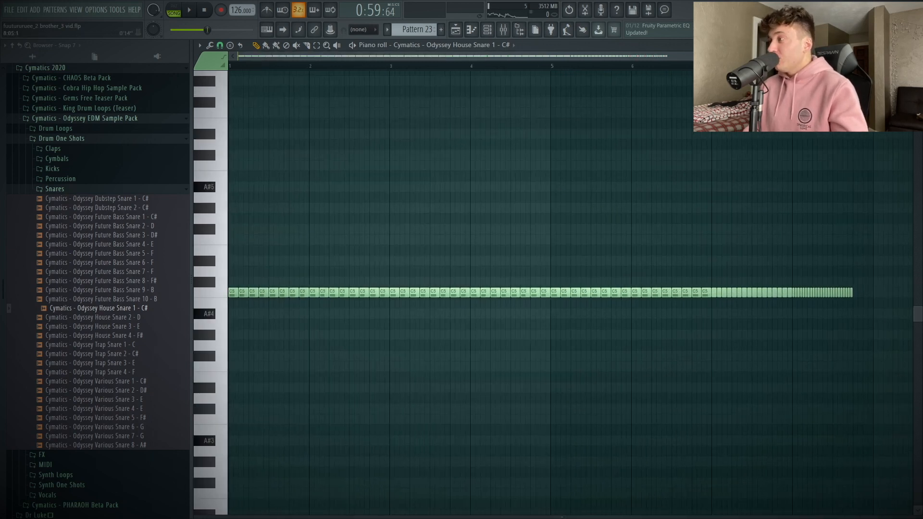
# Set the bar 33 point of the House Snare 1 channel pitch automation to 0.5
pyautogui.press('Escape')
pyautogui.click(272, 416)
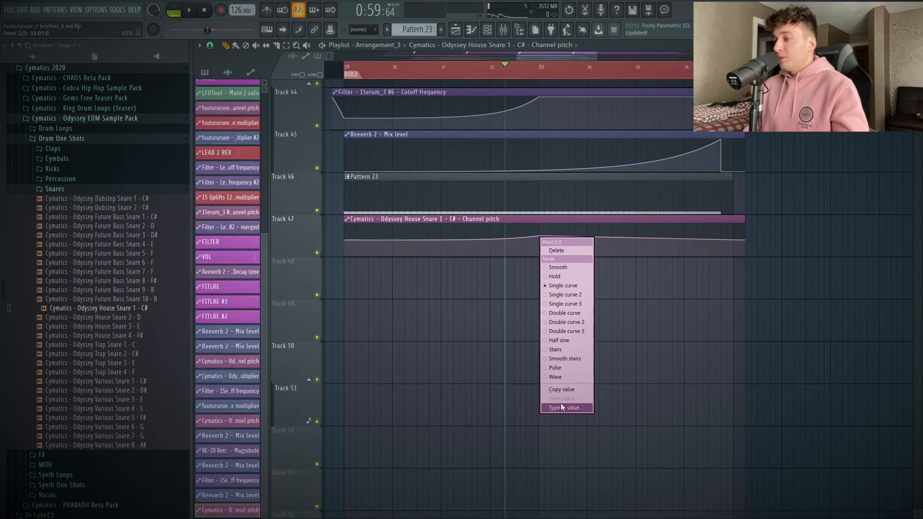
pyautogui.click(561, 403)
pyautogui.write('0.5')
pyautogui.press('Return')
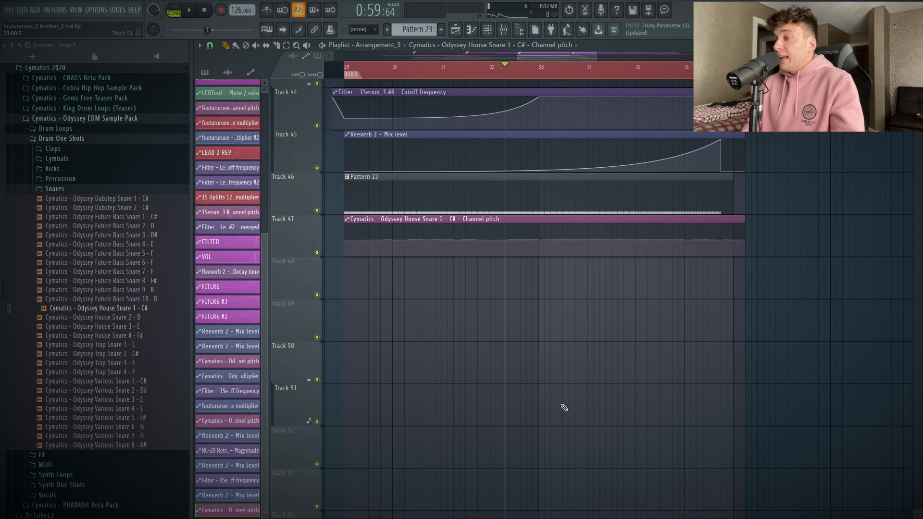
# Copy the bar 33 pitch value, and add a higher point at the snare roll's end with a straight ramp leading up to it
pyautogui.rightClick(541, 240)
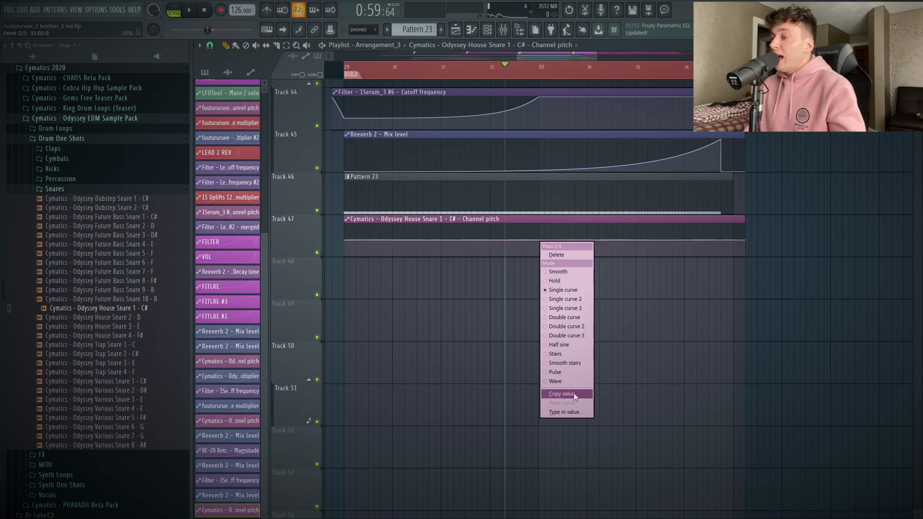
pyautogui.click(575, 395)
pyautogui.click(721, 225)
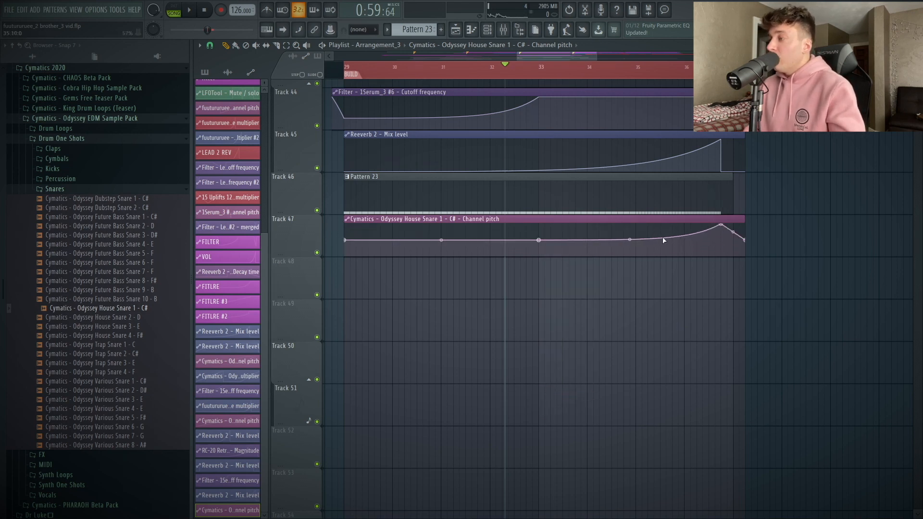
pyautogui.moveTo(631, 238); pyautogui.dragTo(639, 244)
# Play the build and lower the 1Serum_3 #6 mixer track to about -2.6 dB
pyautogui.press('space')
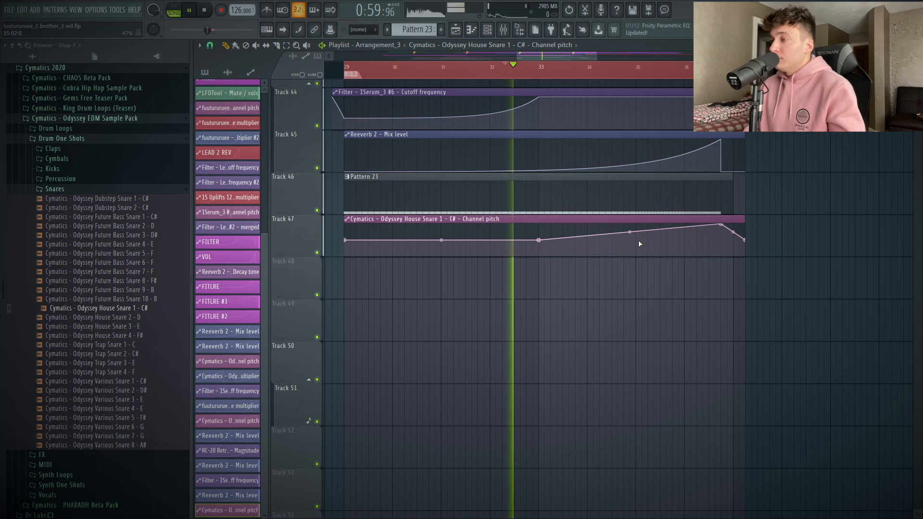
pyautogui.click(504, 32)
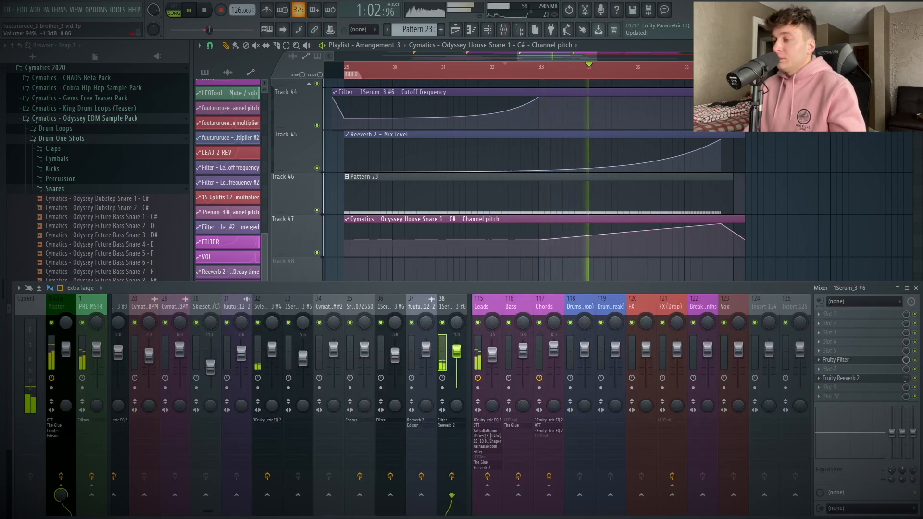
pyautogui.moveTo(456, 349); pyautogui.dragTo(456, 354)
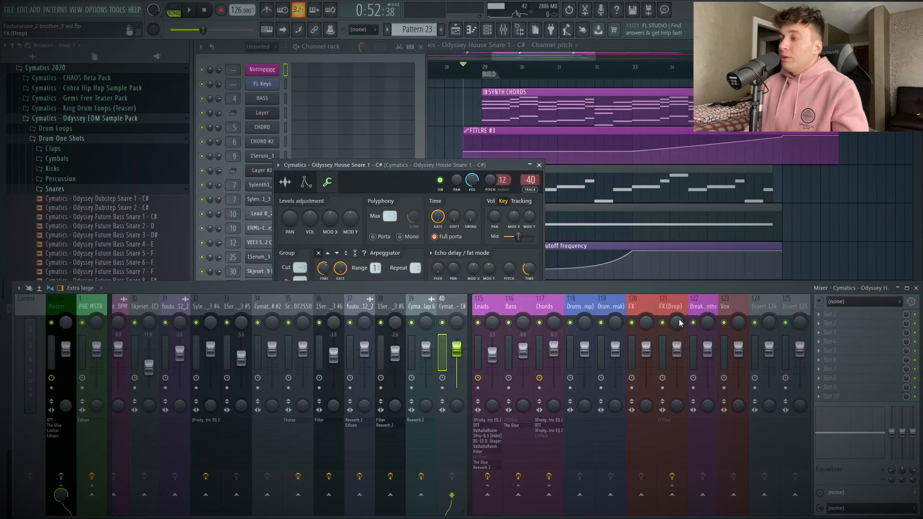
# Add Fruity Reeverb 2 to the House Snare 1 mixer track and slightly raise its wet level
pyautogui.click(868, 351)
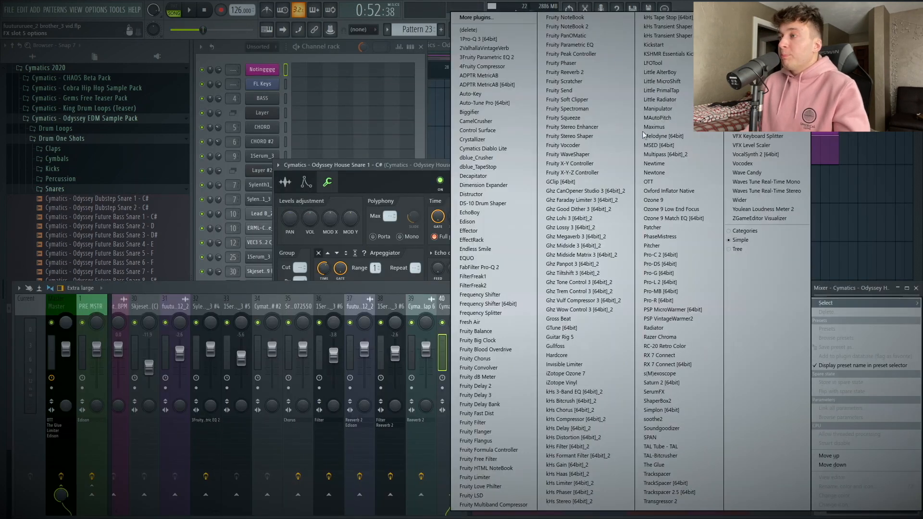
pyautogui.click(600, 72)
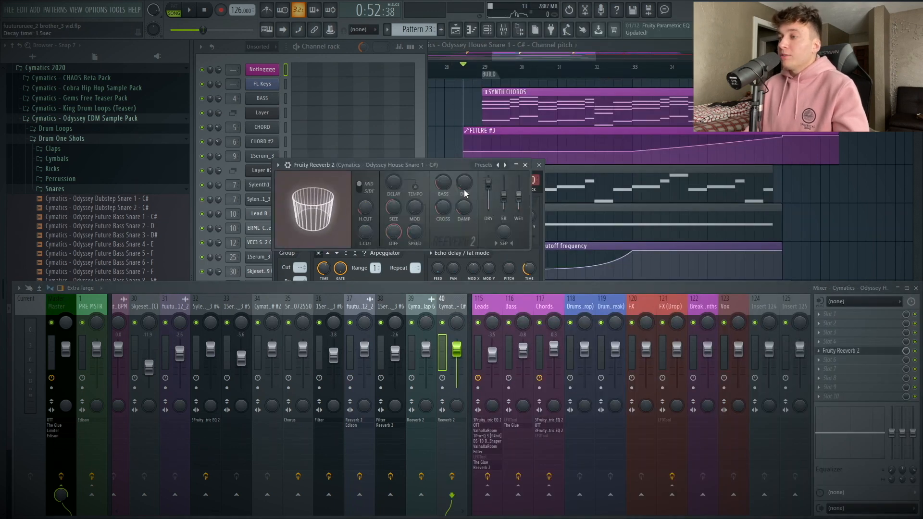
pyautogui.moveTo(519, 195); pyautogui.dragTo(519, 192)
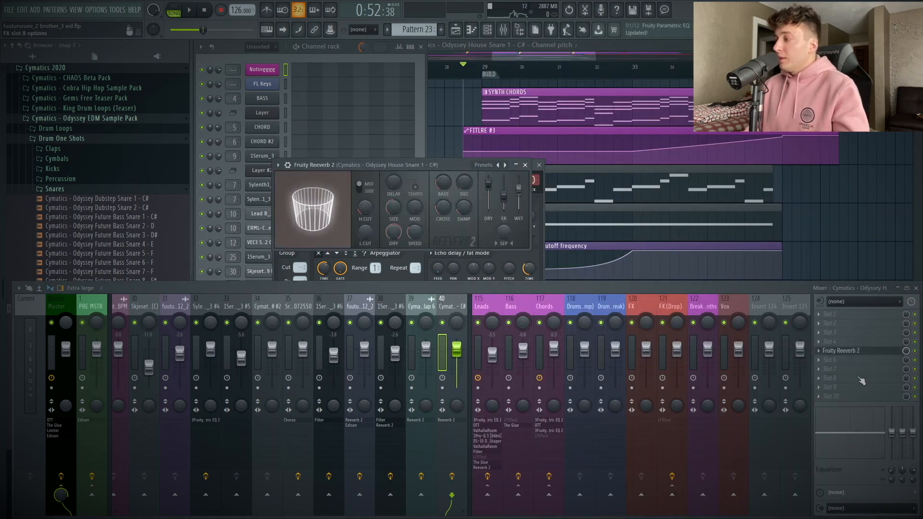
# Add Fruity Filter to the snare's mixer track and link its cutoff to the Filter - 1Serum_3 #6 - Cutoff frequency automation clip
pyautogui.click(858, 377)
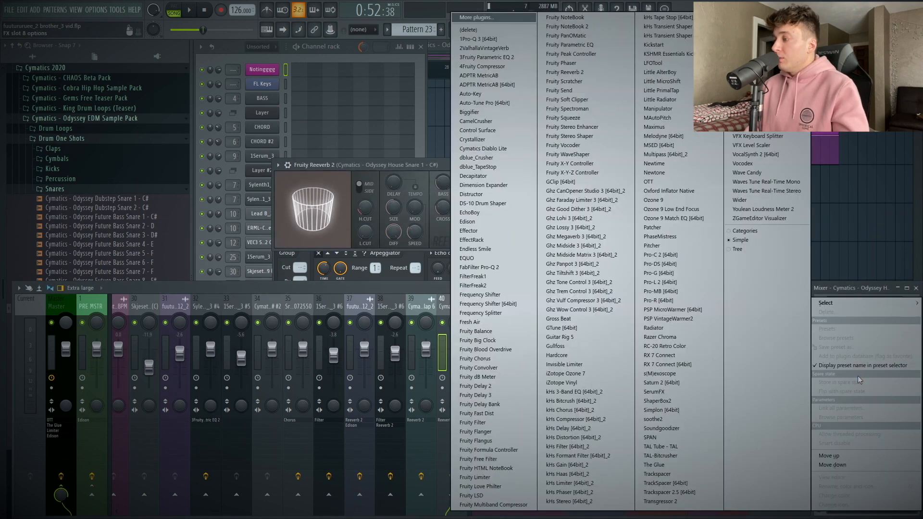
pyautogui.click(490, 423)
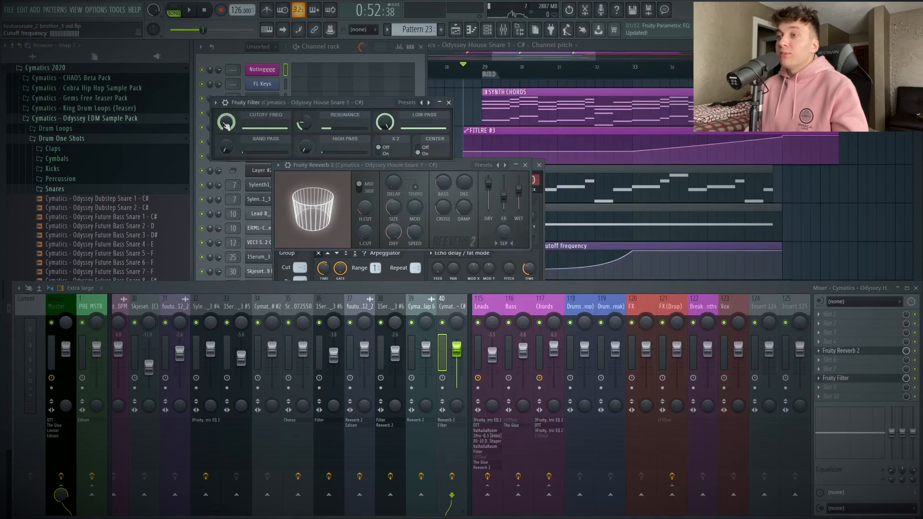
pyautogui.rightClick(225, 124)
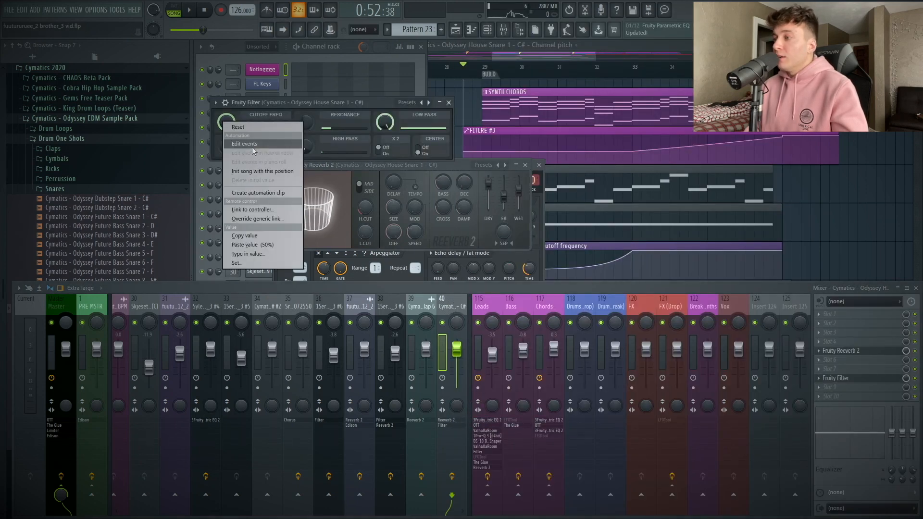
pyautogui.click(264, 211)
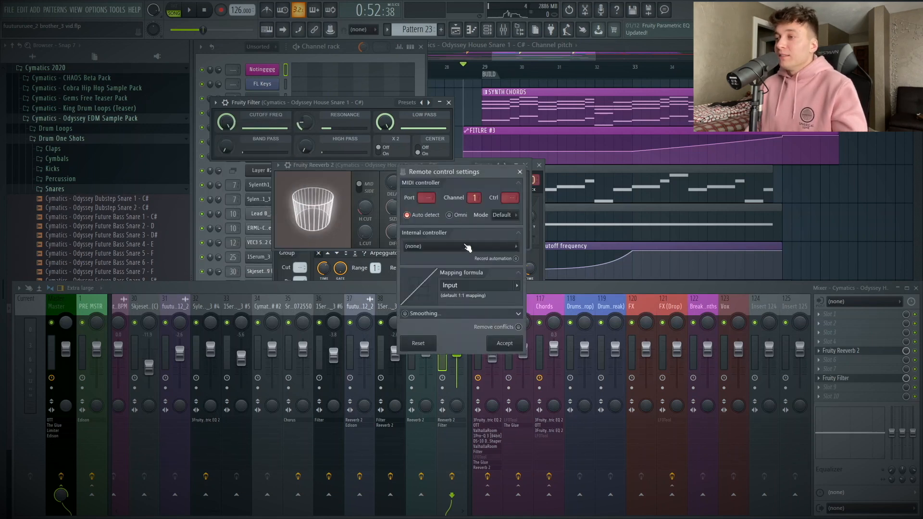
pyautogui.click(515, 247)
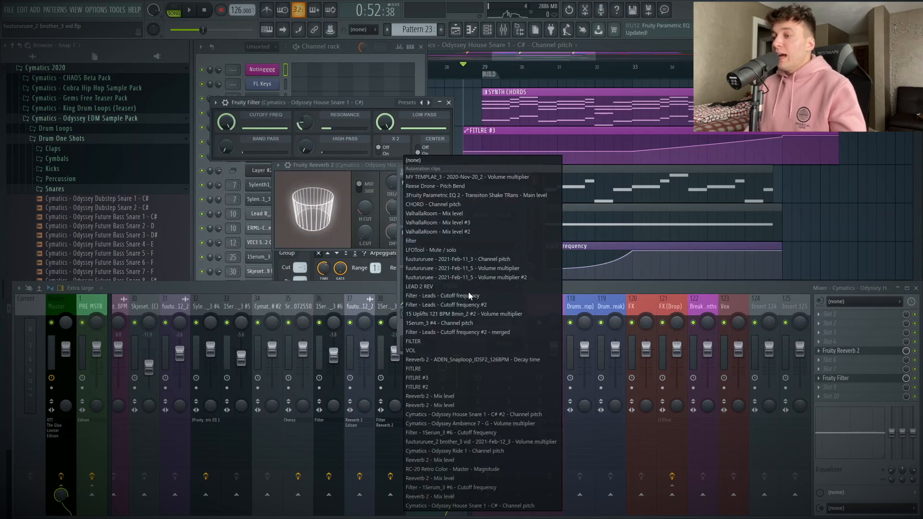
pyautogui.click(473, 488)
pyautogui.click(504, 344)
# Play the build to check the filtered snare roll against the cutoff automation in the playlist, and stop playback
pyautogui.press('space')
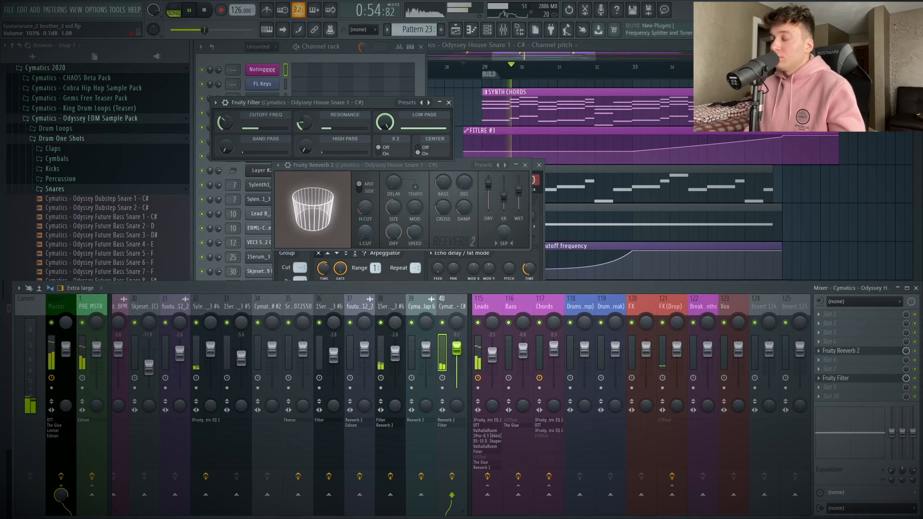
pyautogui.press('F5')
pyautogui.click(916, 288)
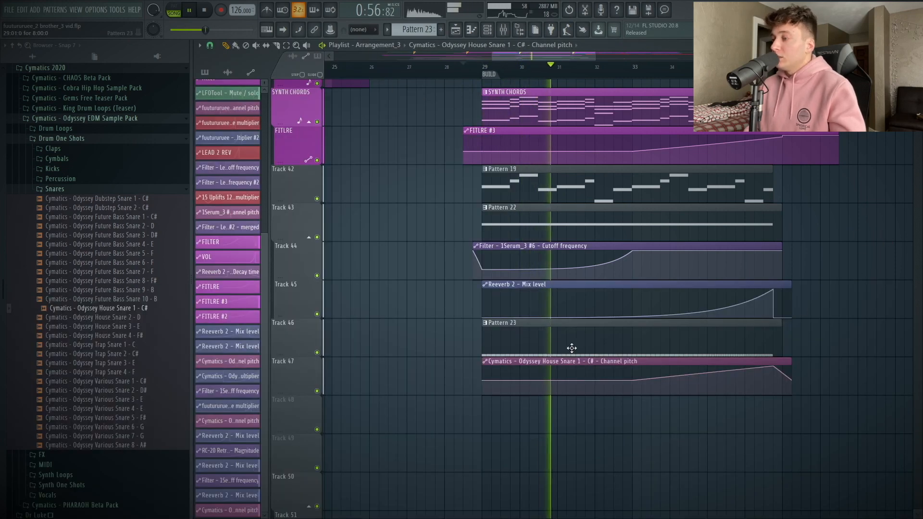
pyautogui.click(560, 269)
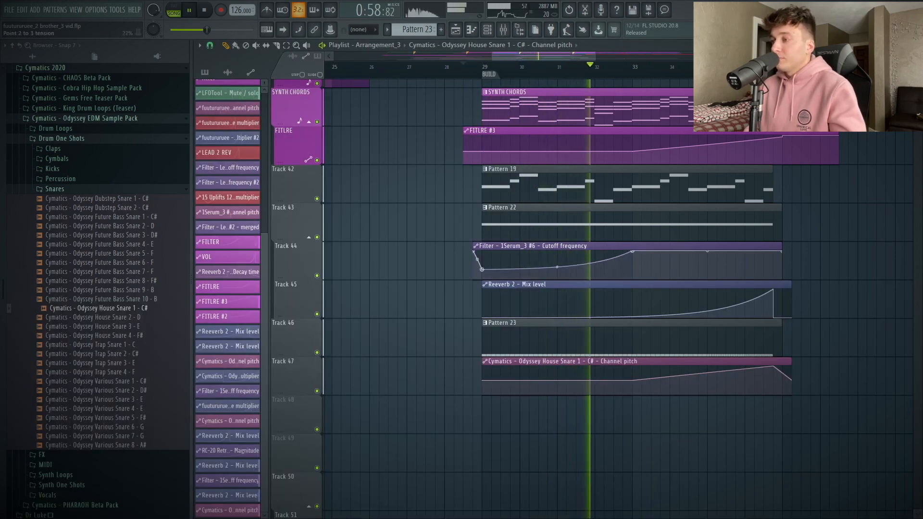
pyautogui.press('space')
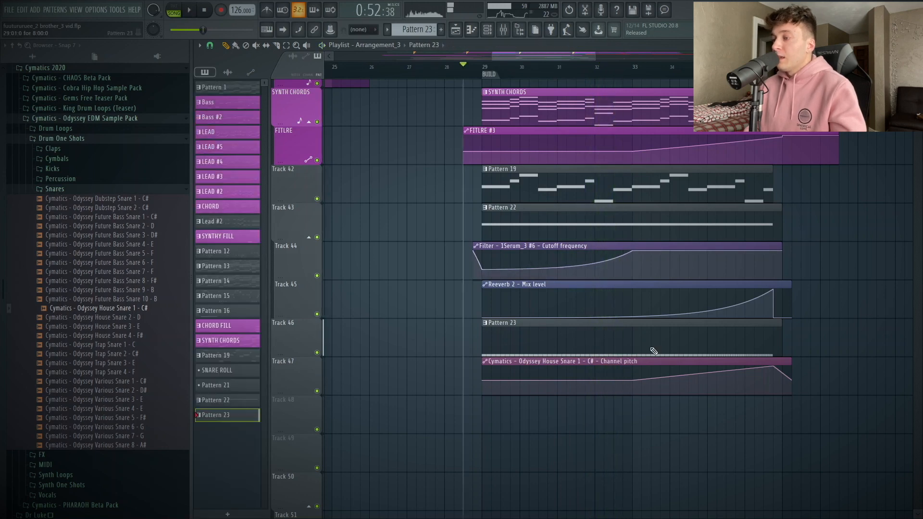
# Open Pattern 23's snare notes and shorten the last note before bar 5 to a quarter of its length
pyautogui.doubleClick(645, 349)
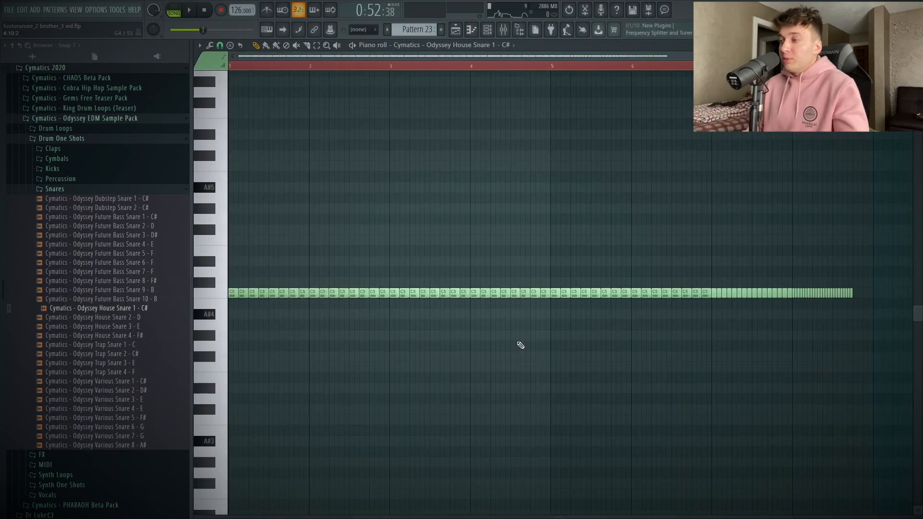
pyautogui.moveTo(623, 420); pyautogui.dragTo(527, 273)
pyautogui.moveTo(689, 417); pyautogui.dragTo(538, 212)
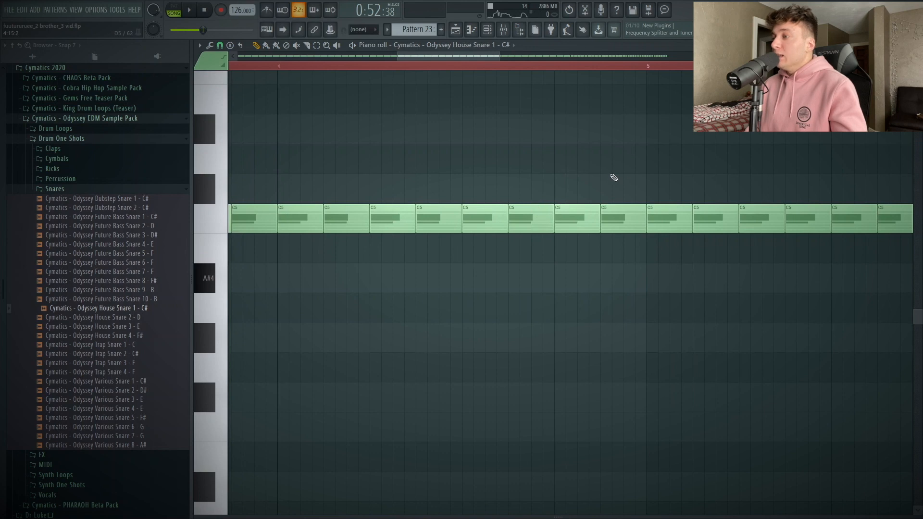
pyautogui.click(625, 219)
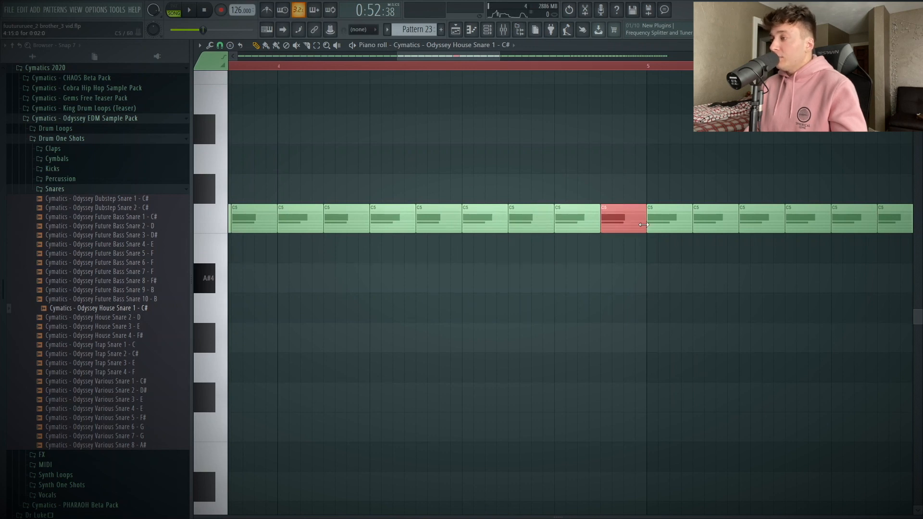
pyautogui.moveTo(644, 224); pyautogui.dragTo(610, 248)
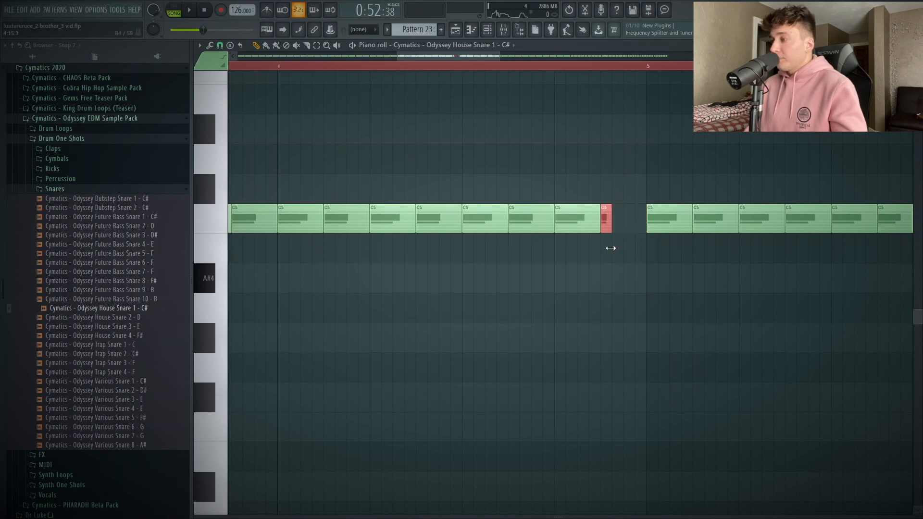
pyautogui.click(604, 220)
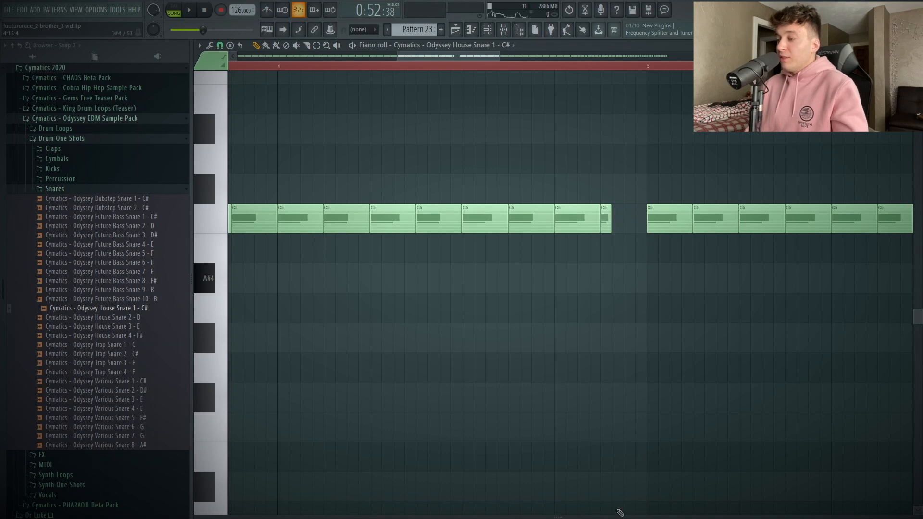
# Fill the gap before bar 5 with three more short snare notes, give the four notes rising velocities, and play the result
pyautogui.moveTo(620, 513); pyautogui.dragTo(610, 366)
pyautogui.click(605, 217)
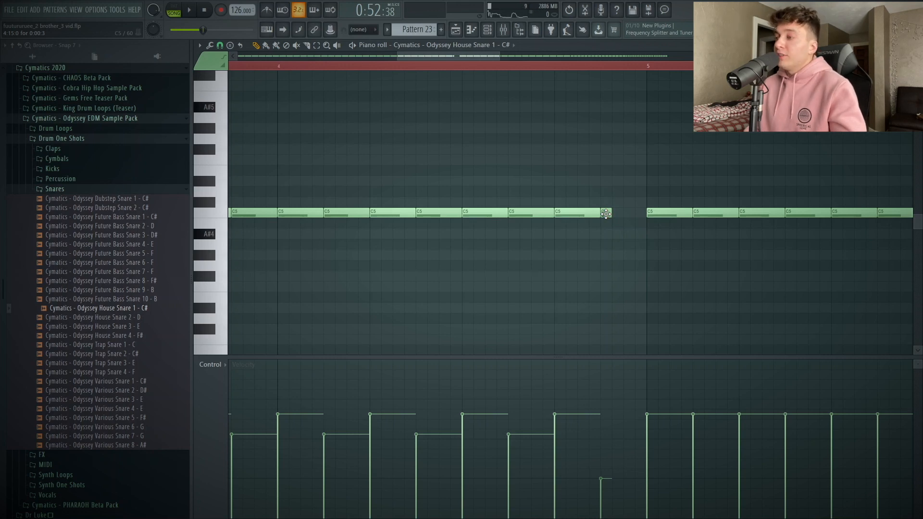
pyautogui.click(616, 214)
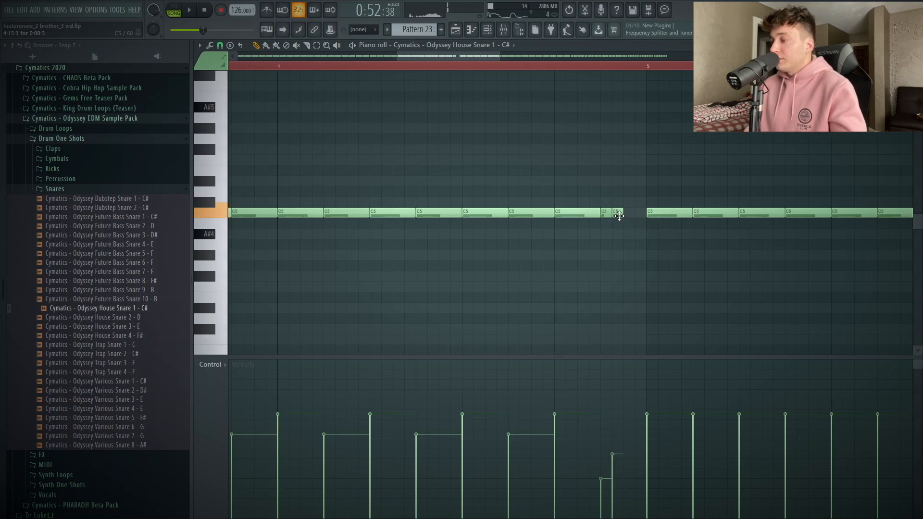
pyautogui.scroll(2, 627, 216)
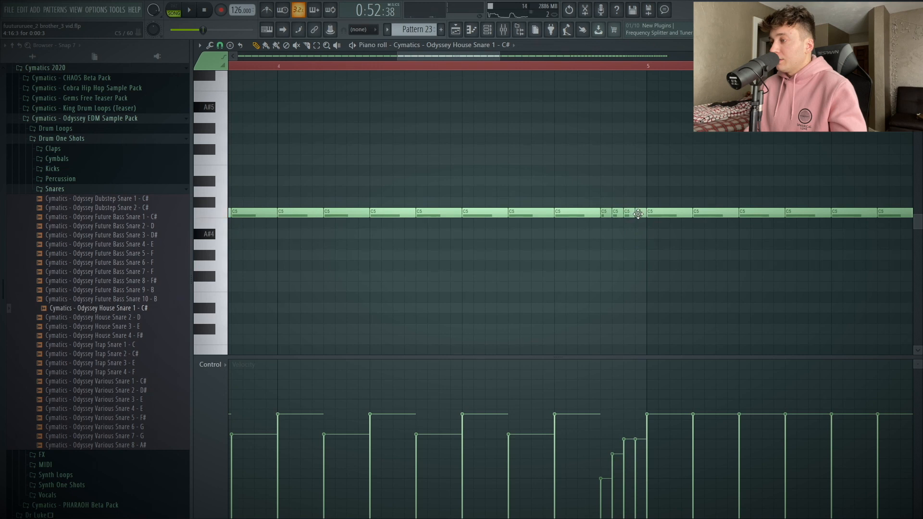
pyautogui.scroll(3, 638, 214)
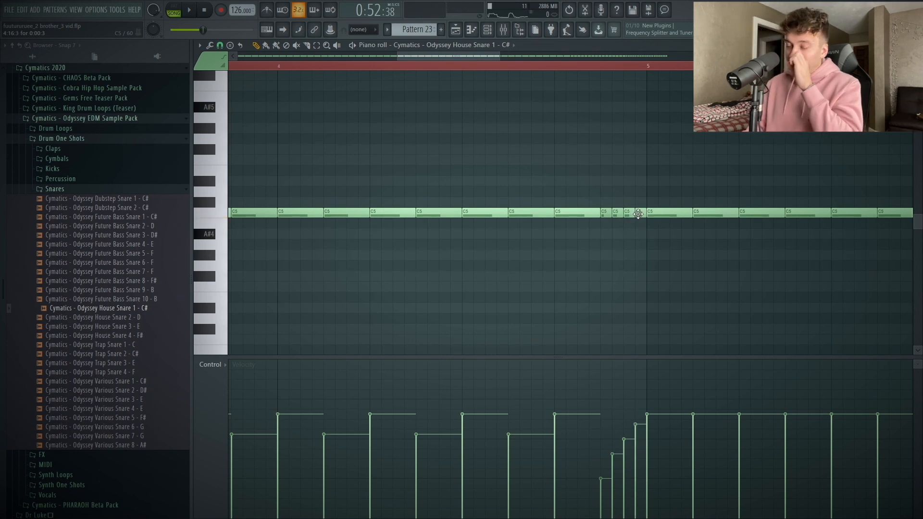
pyautogui.press('space')
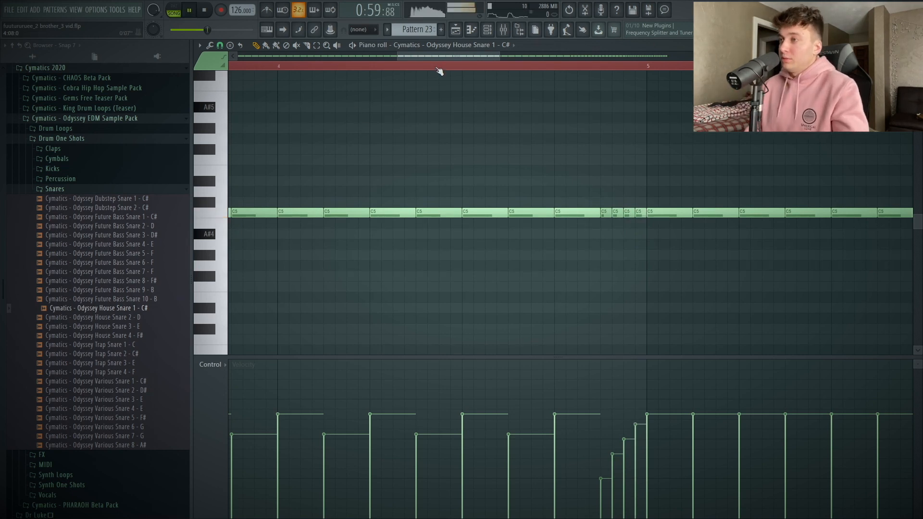
# Clear the last snare note of bar 2 and copy the four-note fill from the end of bar 4 into its place
pyautogui.scroll(-7, 585, 152)
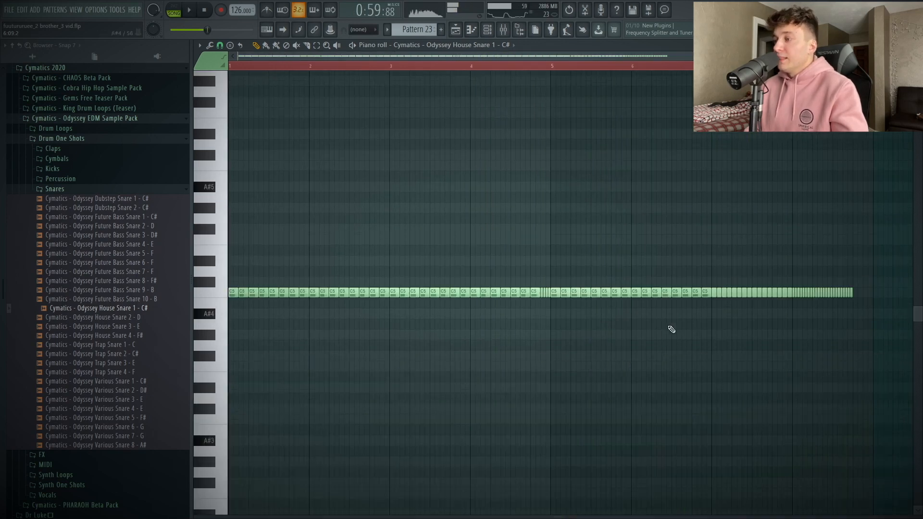
pyautogui.moveTo(727, 403); pyautogui.dragTo(231, 182)
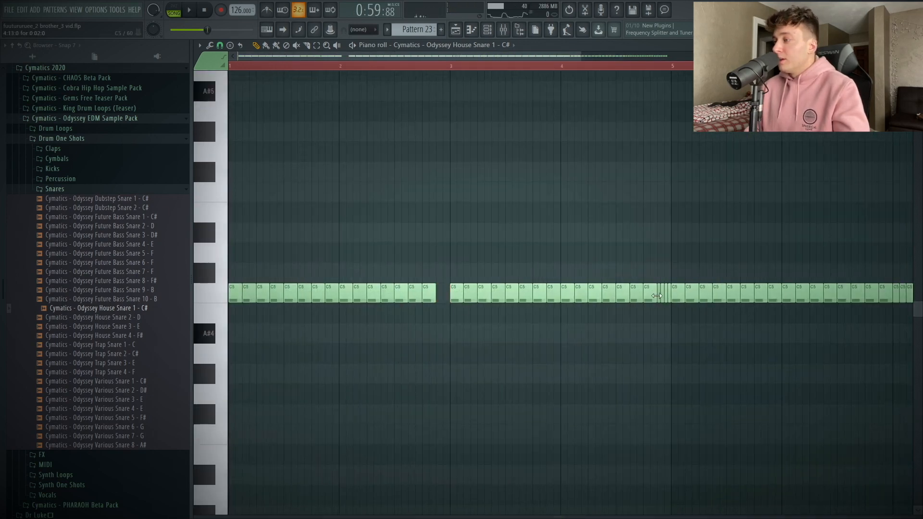
pyautogui.moveTo(671, 329); pyautogui.dragTo(669, 332)
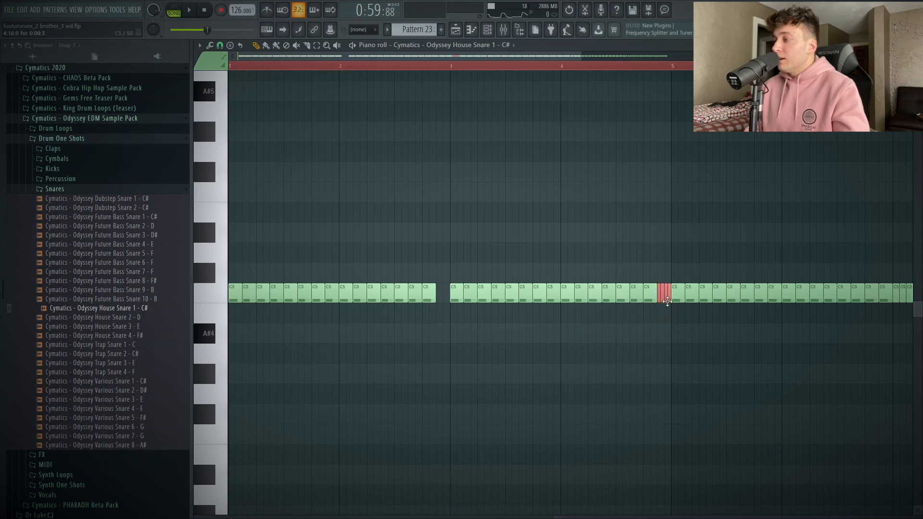
pyautogui.moveTo(665, 294); pyautogui.dragTo(445, 312)
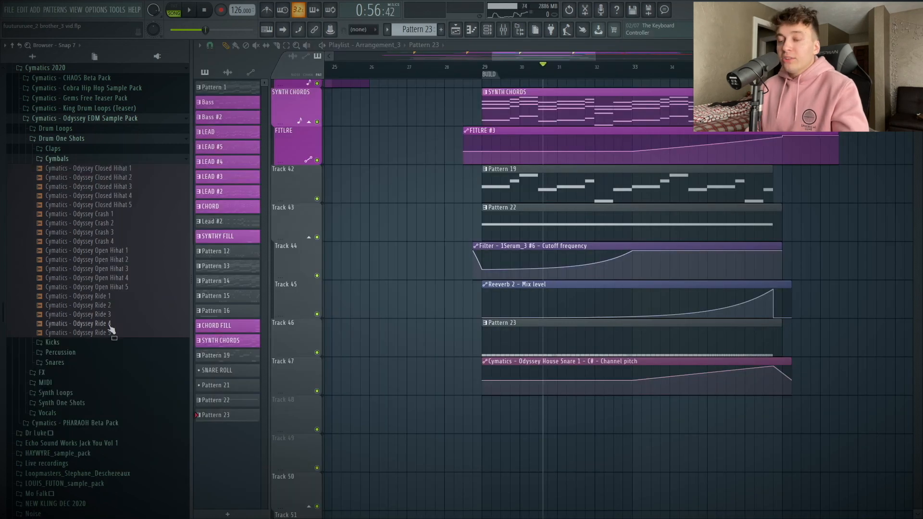
# Place Cymatics - Odyssey Ride 1 on Track 48 from bar 29 and repeat it every beat to the end of the build
pyautogui.moveTo(110, 302); pyautogui.dragTo(486, 428)
pyautogui.moveTo(510, 424); pyautogui.dragTo(529, 422)
pyautogui.hotkey('ctrl', 'b')
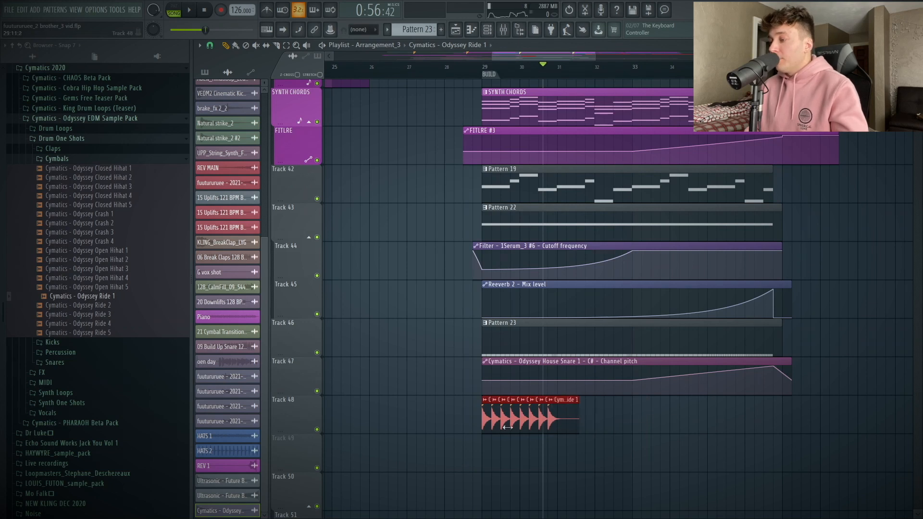
pyautogui.moveTo(508, 427)
pyautogui.mouseDown()
pyautogui.moveTo(717, 413)
pyautogui.moveTo(656, 426)
pyautogui.mouseUp()
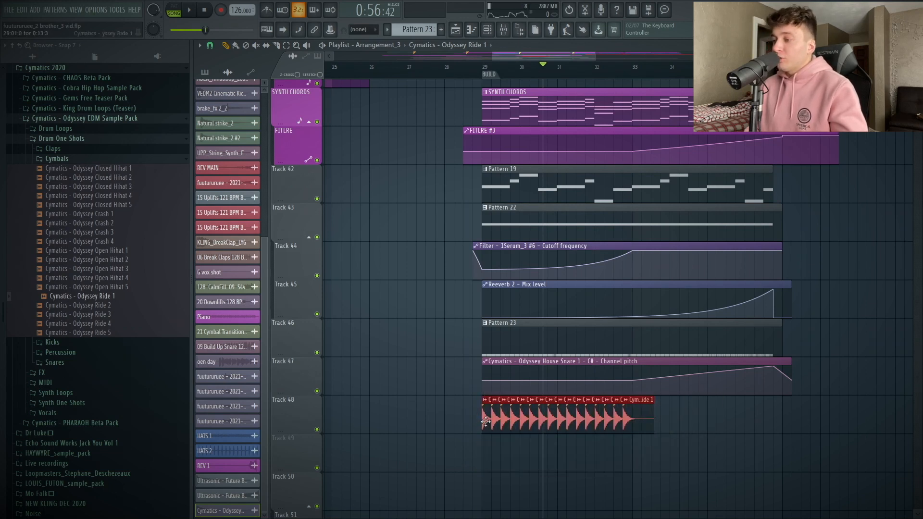
pyautogui.moveTo(486, 422); pyautogui.dragTo(634, 432)
pyautogui.keyDown('ctrl'); pyautogui.click(662, 454); pyautogui.keyUp('ctrl')
pyautogui.rightClick(793, 418)
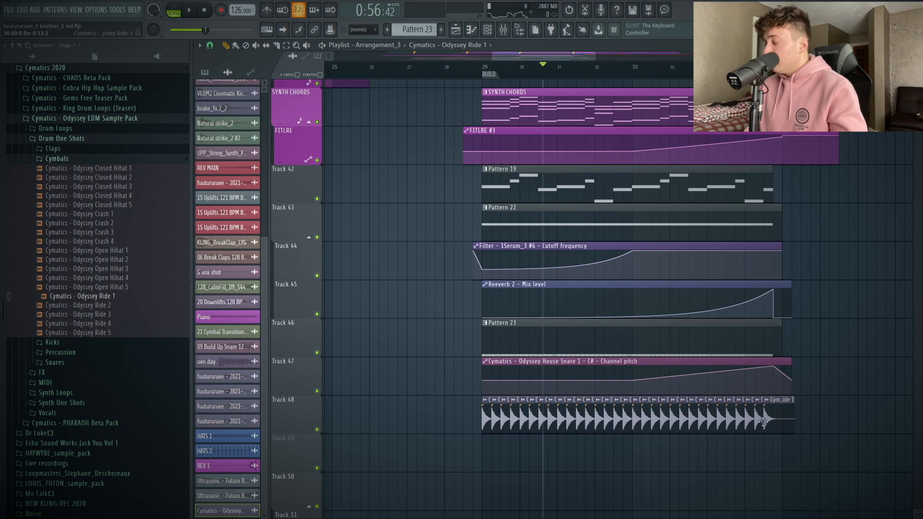
# Set Ride 1's pitch range to 12 semitones and create a rising channel pitch automation clip for the build on Track 49
pyautogui.doubleClick(489, 72)
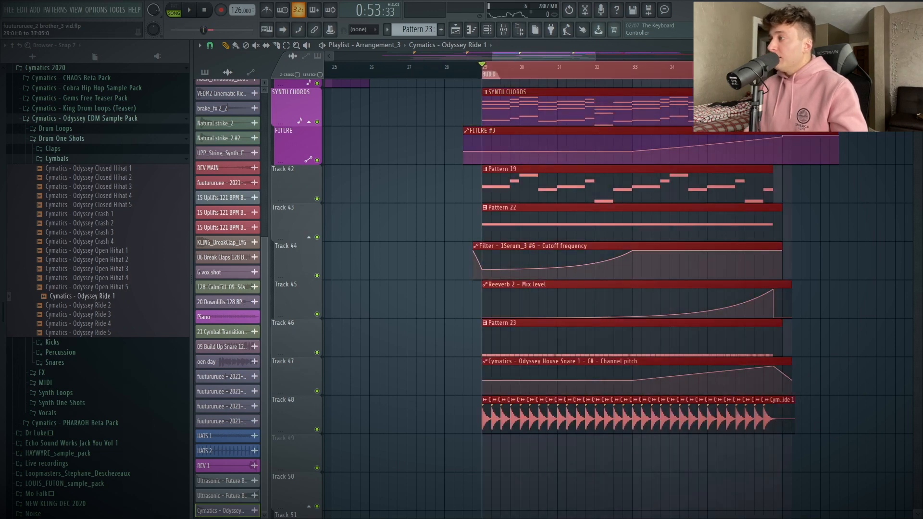
pyautogui.doubleClick(638, 423)
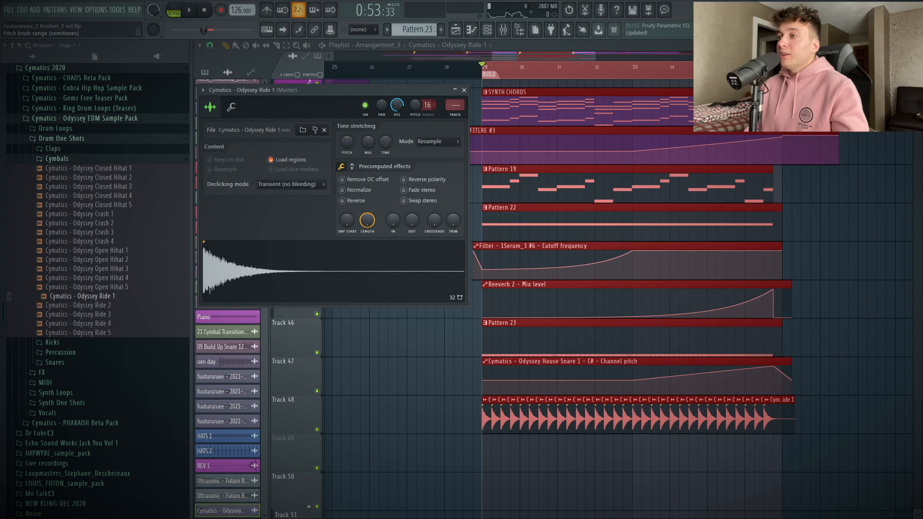
pyautogui.rightClick(416, 105)
pyautogui.click(433, 177)
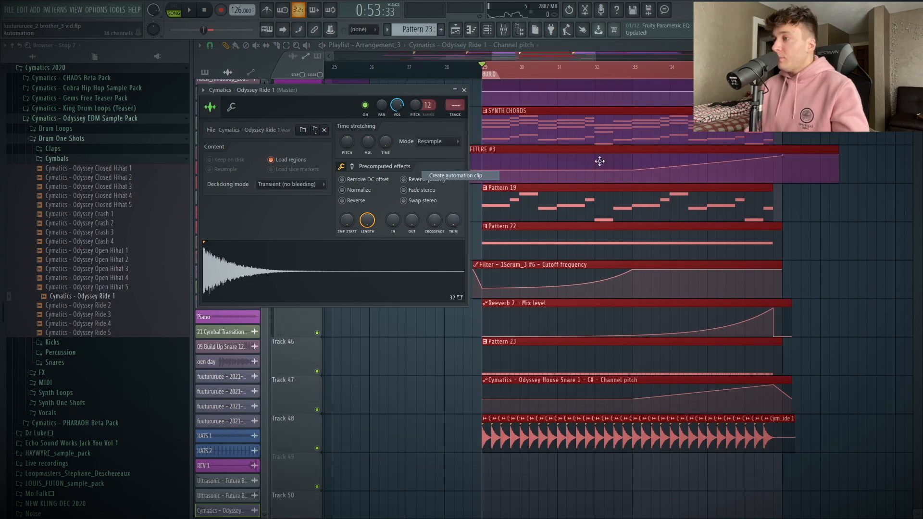
pyautogui.moveTo(507, 90); pyautogui.dragTo(483, 510)
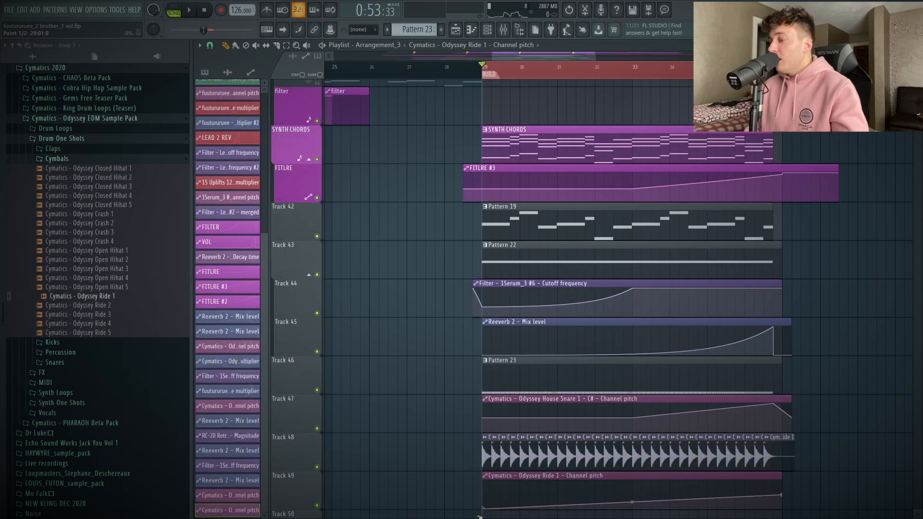
pyautogui.moveTo(784, 493); pyautogui.dragTo(784, 479)
# Play the build and lower the Ride 1 channel volume, checking it against the other layers in the playlist
pyautogui.press('space')
pyautogui.doubleClick(771, 456)
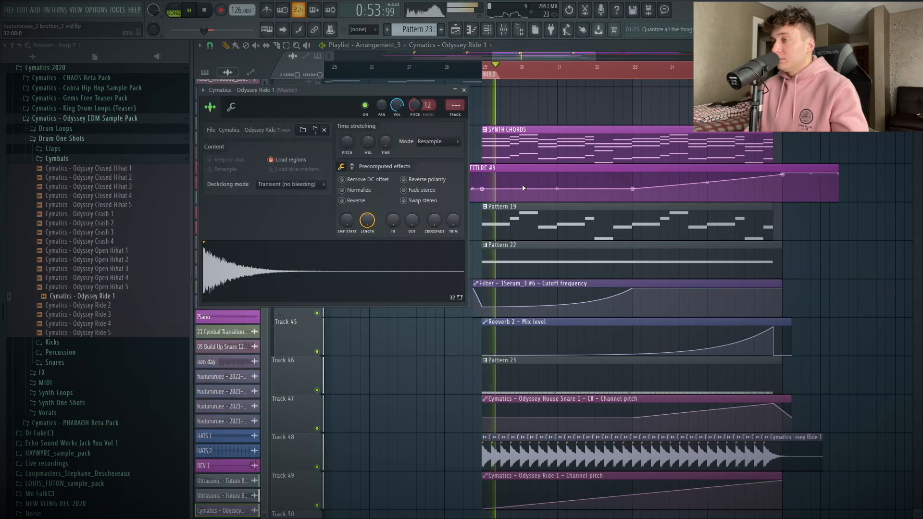
pyautogui.press('space')
pyautogui.press('space')
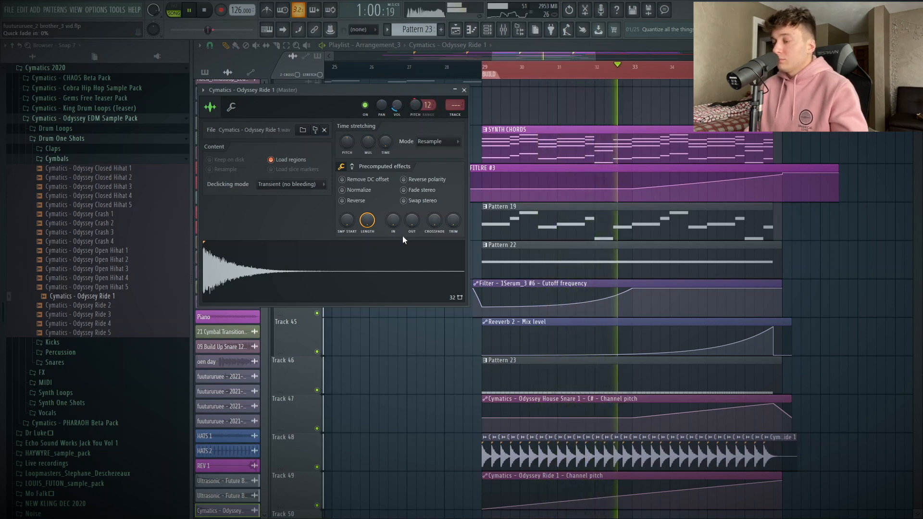
pyautogui.click(423, 430)
pyautogui.scroll(-3, 423, 431)
pyautogui.scroll(-2, 423, 431)
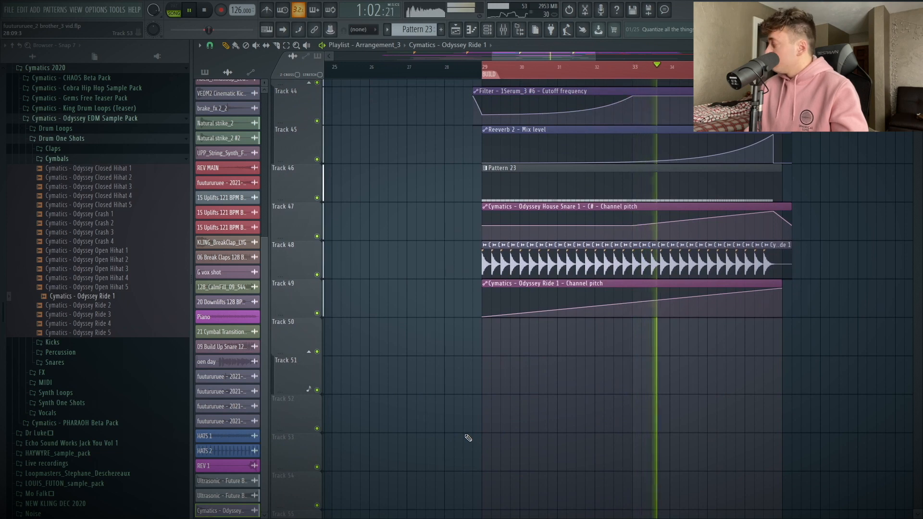
pyautogui.scroll(20, 821, 431)
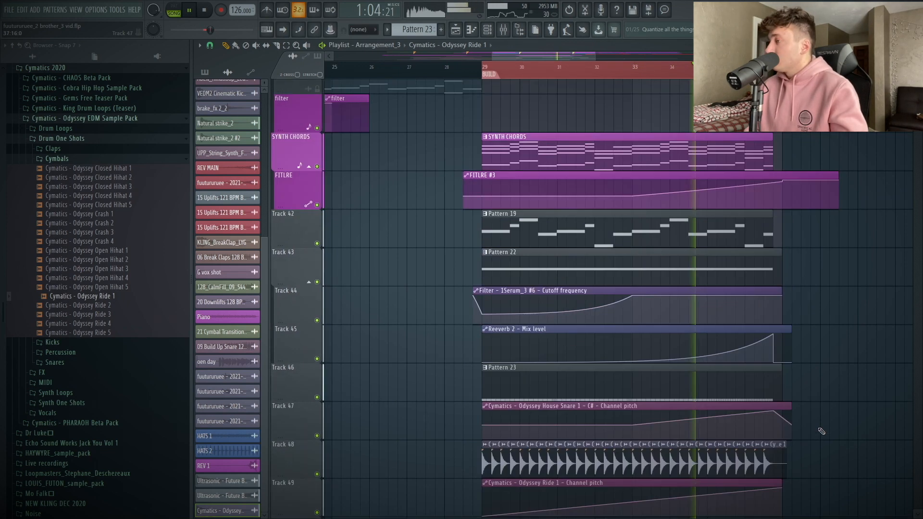
pyautogui.scroll(10, 821, 431)
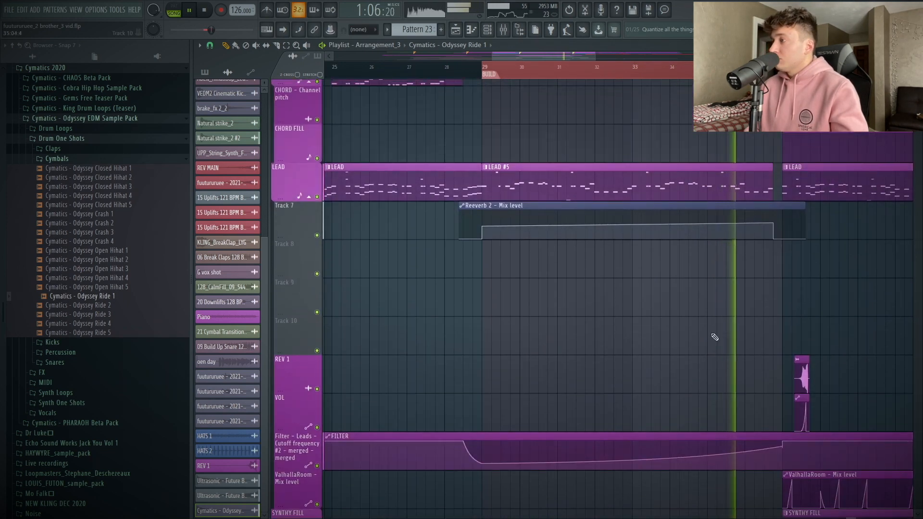
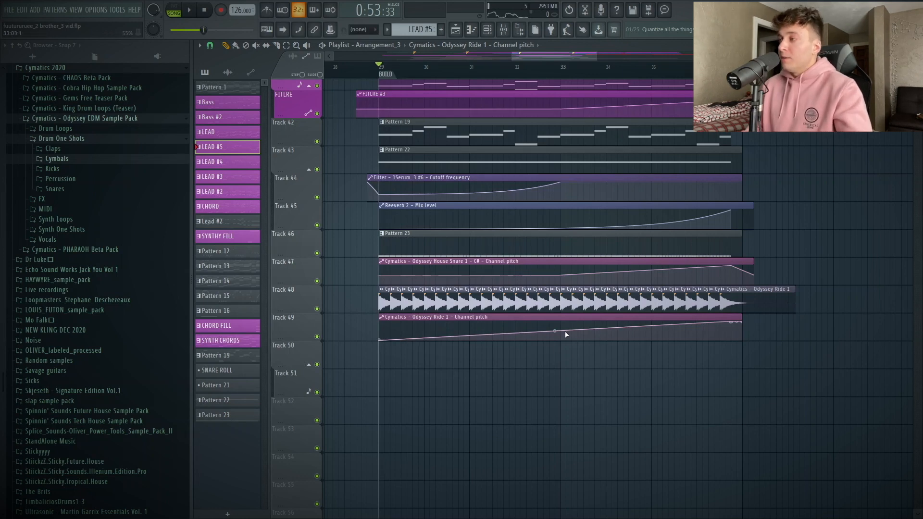
# Audition the Odyssey pack's claps and place Cymatics - Odyssey Big Clap 2 on Track 52, one beat before the drop
pyautogui.moveTo(533, 368); pyautogui.dragTo(913, 77)
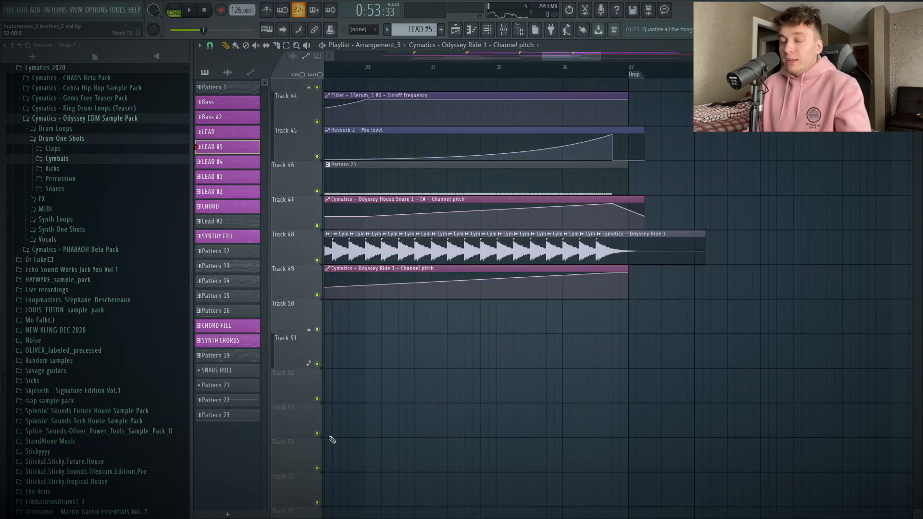
pyautogui.click(75, 152)
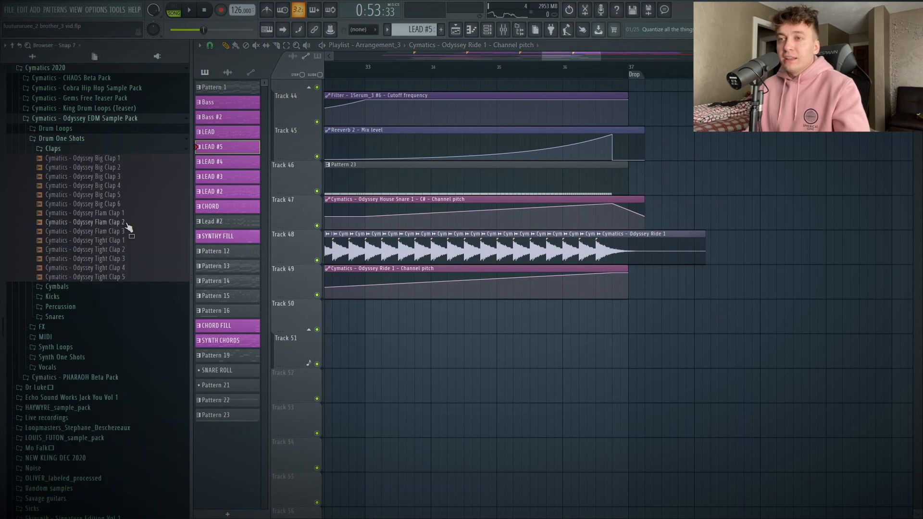
pyautogui.click(132, 225)
pyautogui.click(133, 241)
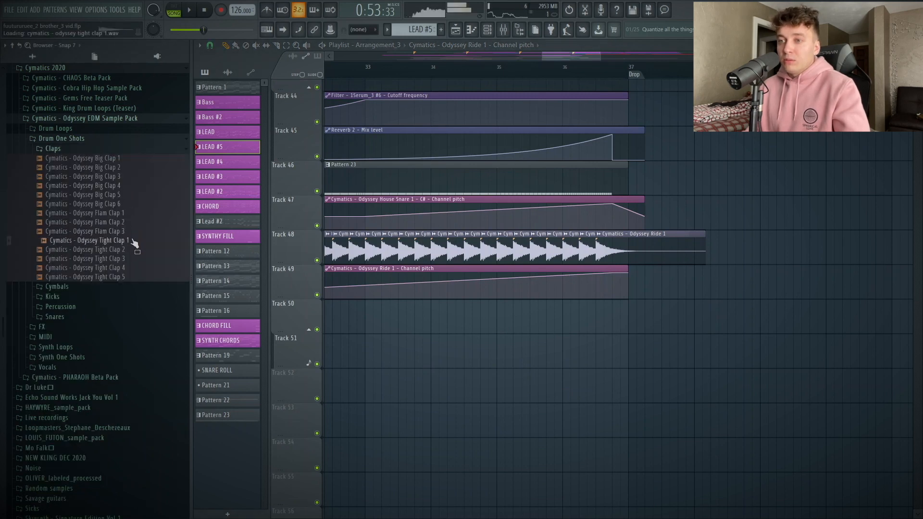
pyautogui.click(135, 258)
pyautogui.click(125, 188)
pyautogui.click(129, 169)
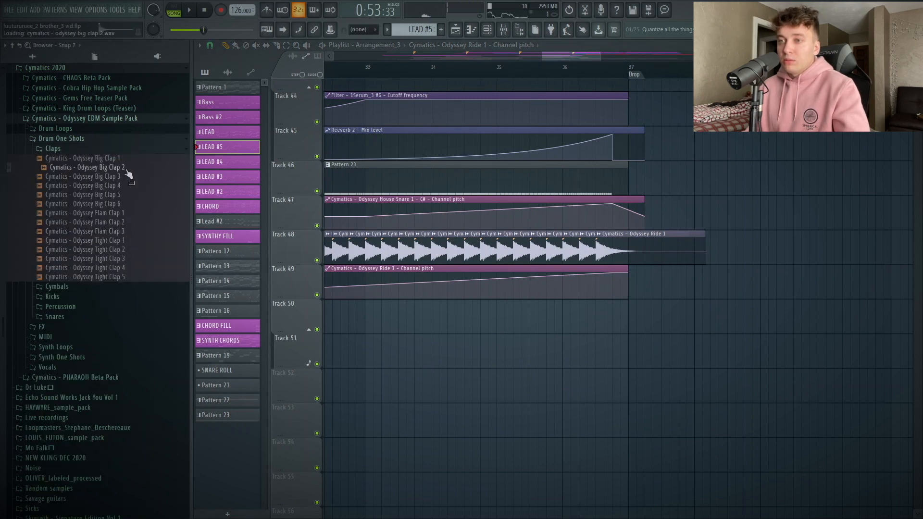
pyautogui.moveTo(123, 172); pyautogui.dragTo(621, 301)
pyautogui.doubleClick(589, 325)
pyautogui.press('Escape')
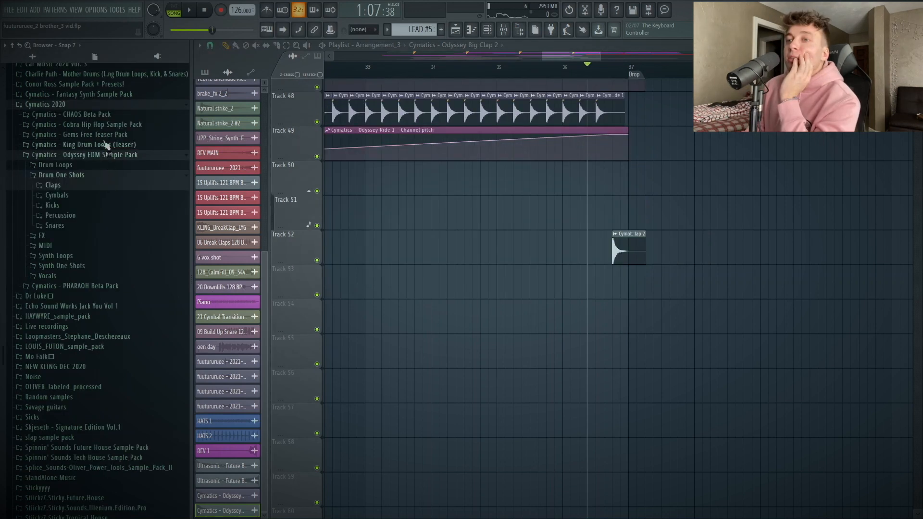
# Browse the other Cymatics 2020 packs for one-shots and audition percussion samples in the Cobra Hip Hop Sample Pack
pyautogui.click(106, 145)
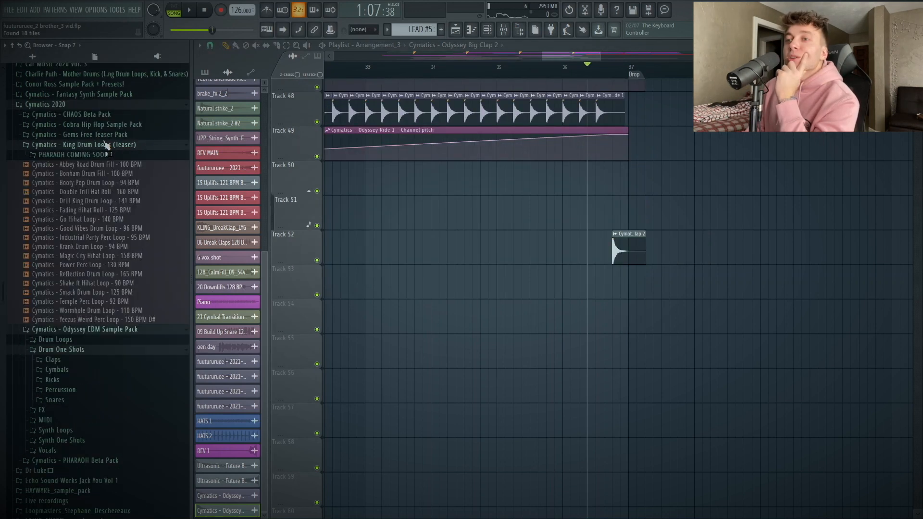
pyautogui.click(111, 135)
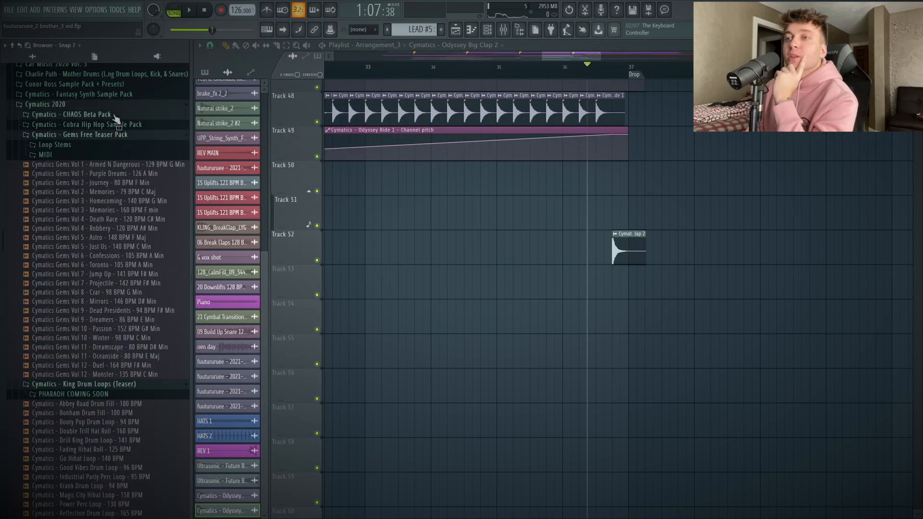
pyautogui.click(118, 124)
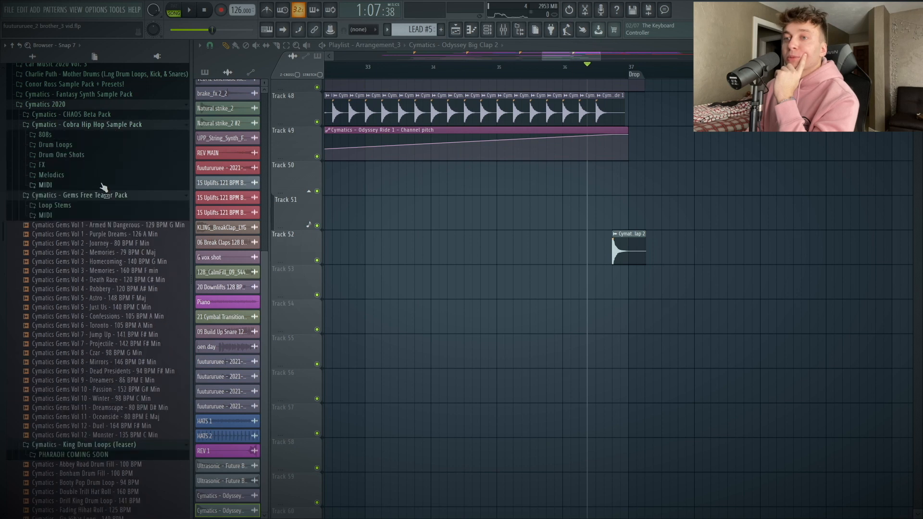
pyautogui.click(97, 154)
pyautogui.click(85, 194)
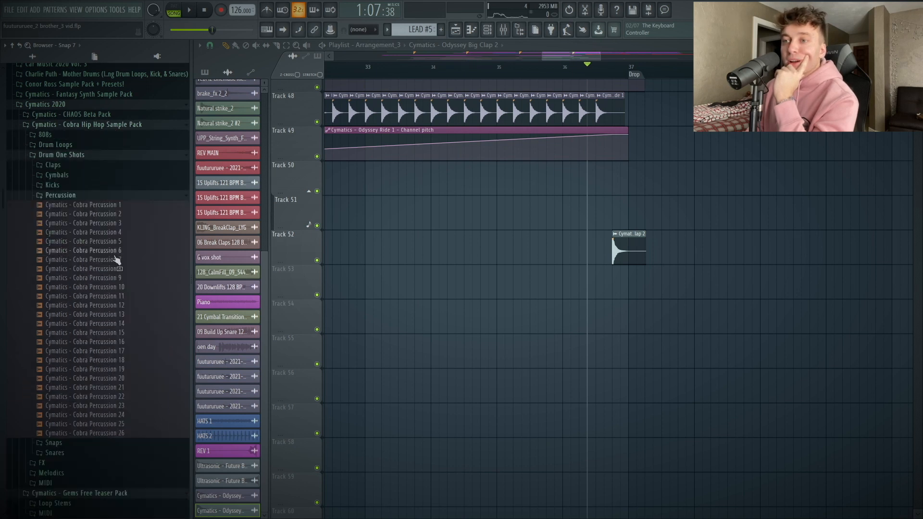
pyautogui.click(114, 254)
pyautogui.click(120, 270)
pyautogui.click(132, 306)
pyautogui.click(141, 324)
pyautogui.click(150, 343)
pyautogui.click(156, 369)
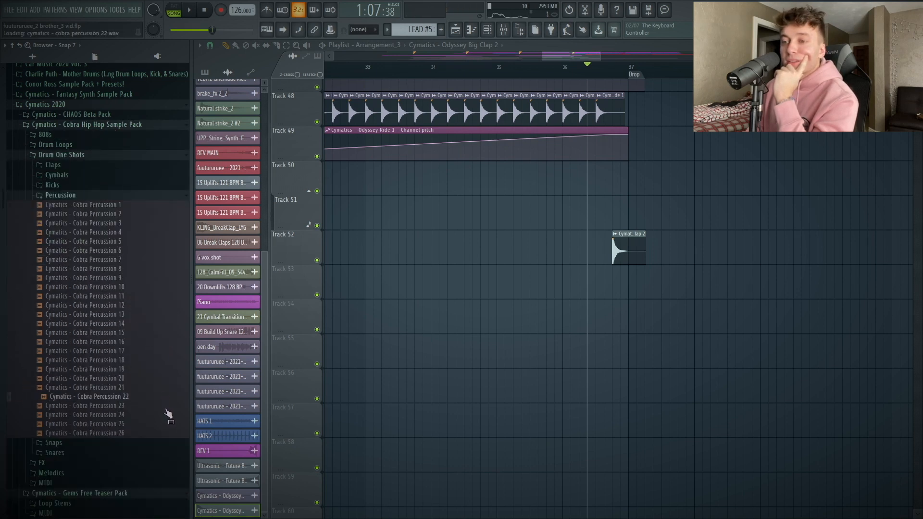
# Audition the Cobra rimshot snares and place Cymatics - Cobra Rimshot Snare 12 right after the Big Clap 2 hit, just before the drop
pyautogui.click(153, 453)
pyautogui.click(148, 474)
pyautogui.click(147, 483)
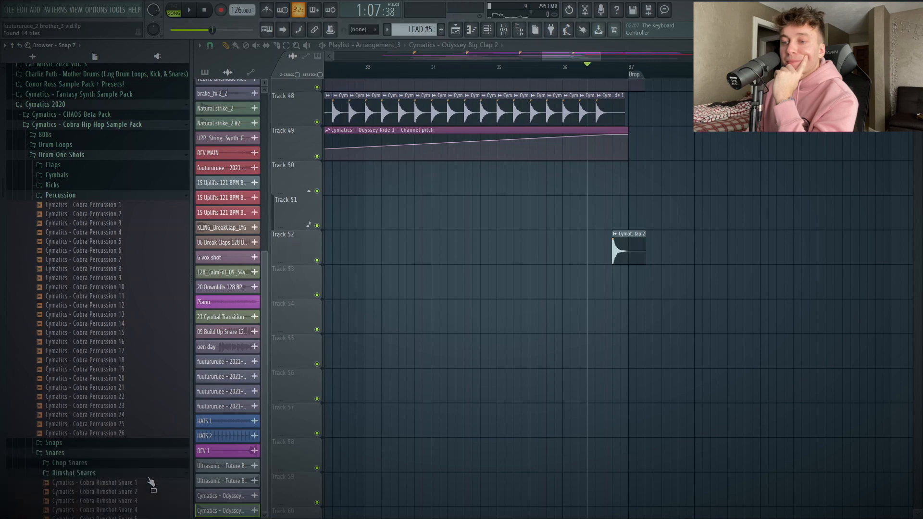
pyautogui.click(150, 500)
pyautogui.scroll(-3, 156, 449)
pyautogui.click(152, 412)
pyautogui.click(158, 447)
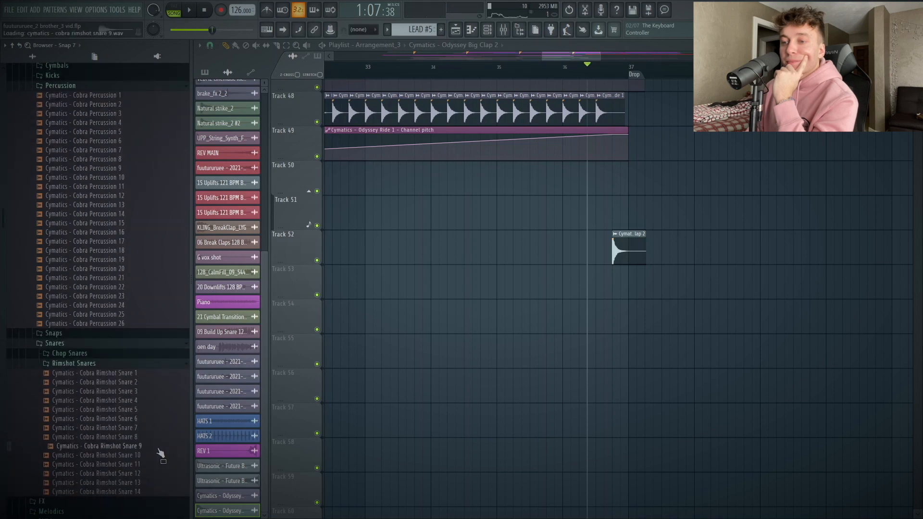
pyautogui.click(163, 475)
pyautogui.moveTo(472, 414); pyautogui.dragTo(626, 279)
pyautogui.scroll(3, 631, 274)
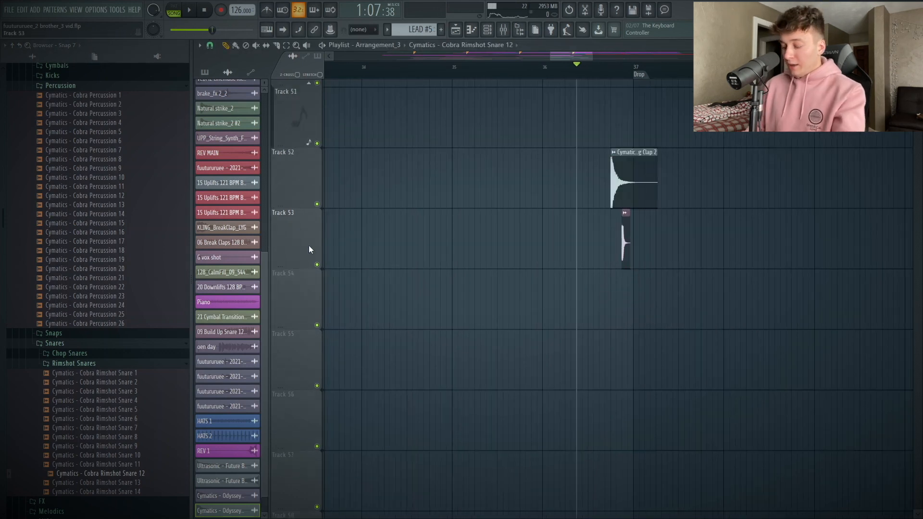
# Route Cymatics - Odyssey Big Clap 2 to mixer track 41 and load Fruity Reeverb 2 on it
pyautogui.doubleClick(631, 174)
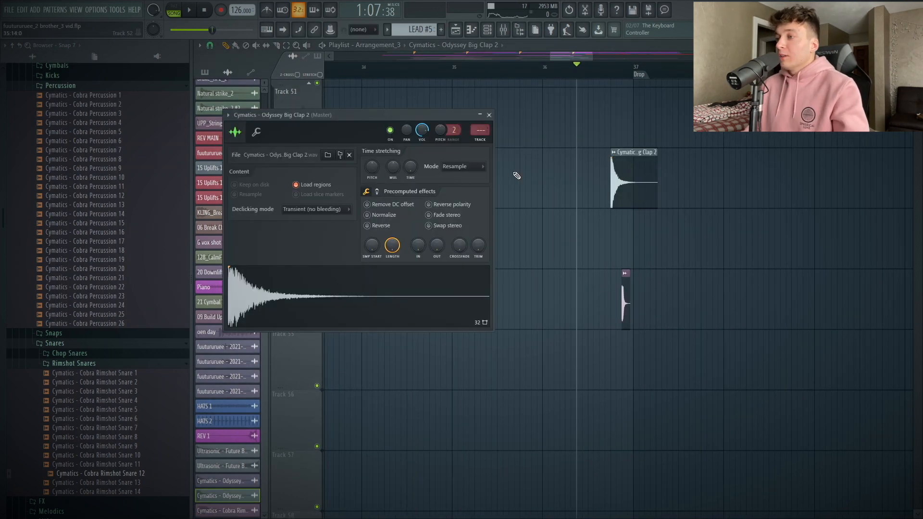
pyautogui.click(480, 140)
pyautogui.click(874, 354)
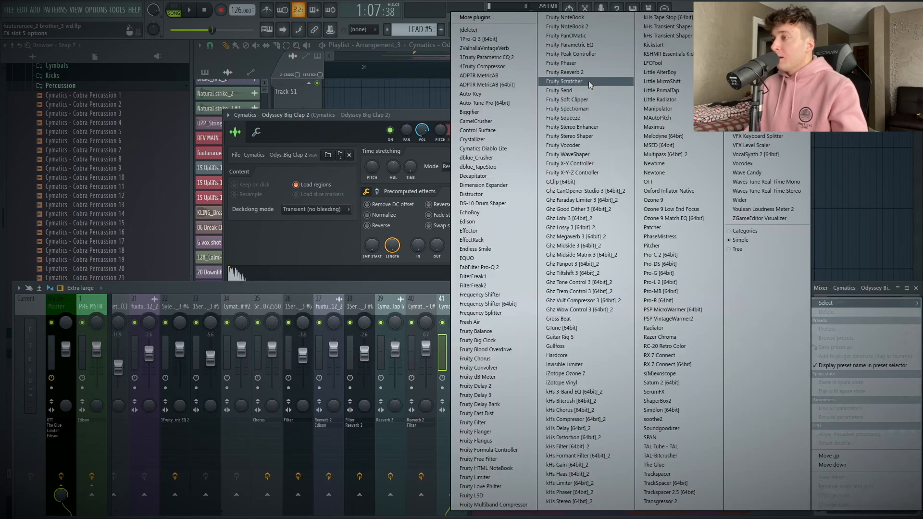
pyautogui.click(587, 73)
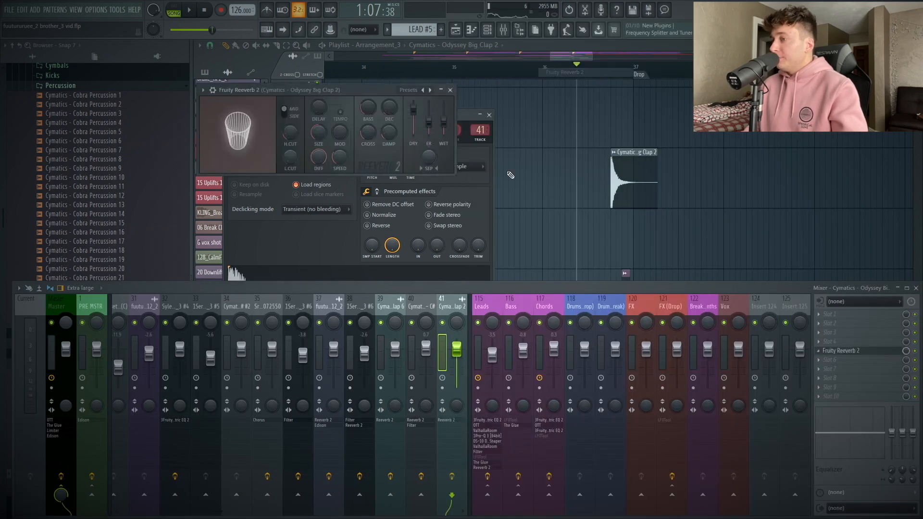
pyautogui.click(916, 287)
# Create an automation clip for the clap's Reeverb 2 mix level across the drop and move it to Track 53
pyautogui.click(607, 71)
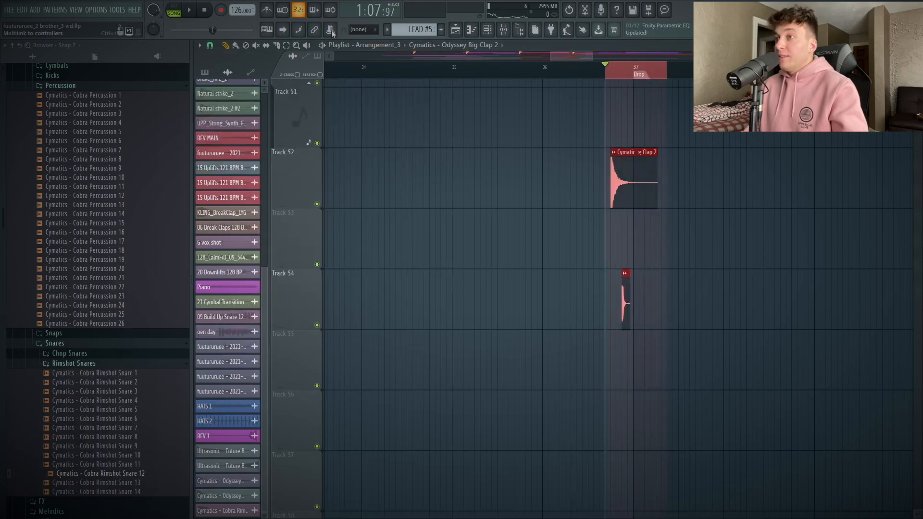
pyautogui.click(331, 32)
pyautogui.click(371, 114)
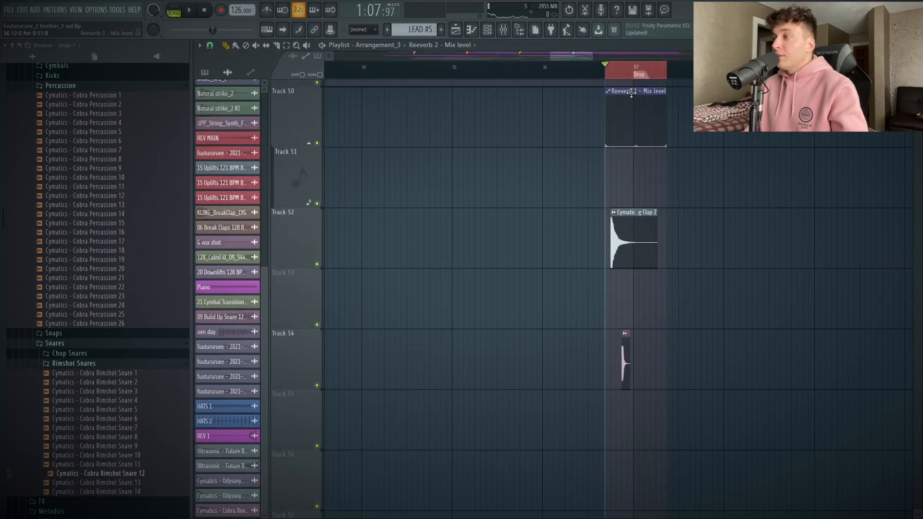
pyautogui.moveTo(632, 92); pyautogui.dragTo(631, 275)
# Shape the reverb mix level to ramp up until the rimshot hit and cut straight to zero there, and play it back
pyautogui.moveTo(589, 73); pyautogui.dragTo(579, 73)
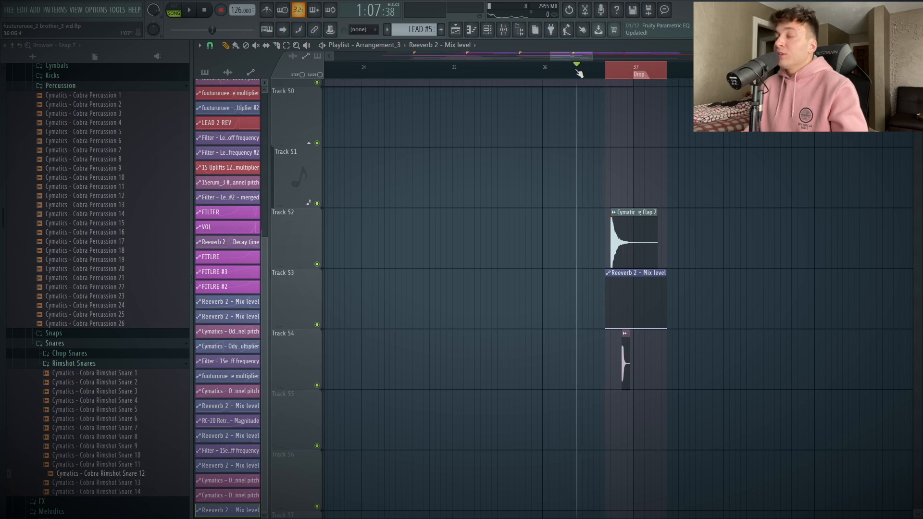
pyautogui.moveTo(523, 88); pyautogui.dragTo(825, 494)
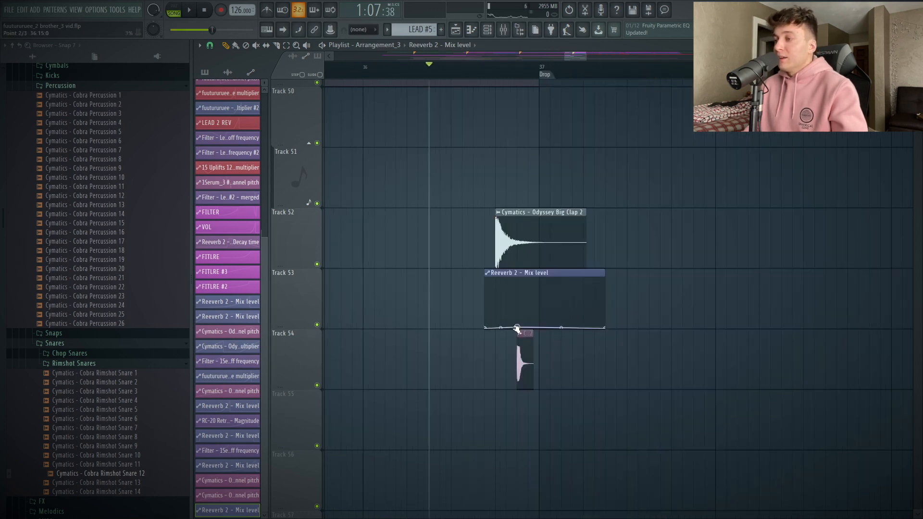
pyautogui.moveTo(517, 328); pyautogui.dragTo(519, 259)
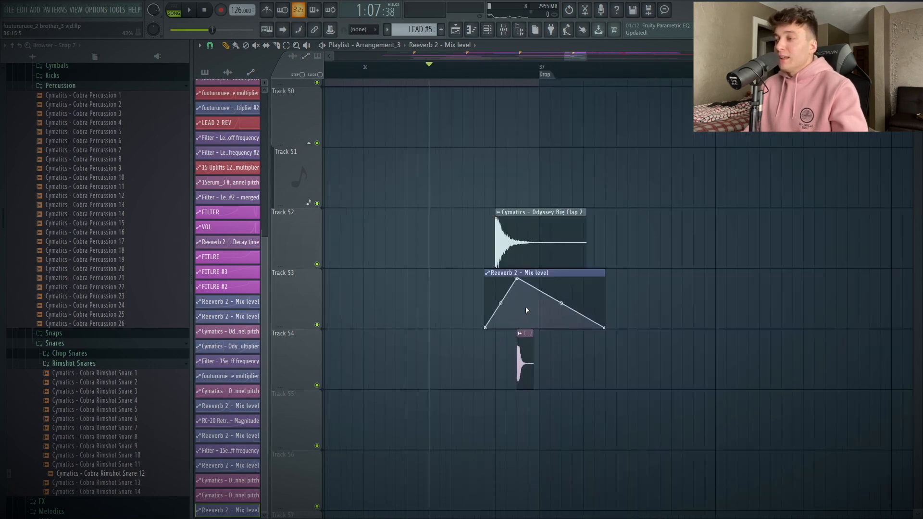
pyautogui.moveTo(527, 311); pyautogui.dragTo(490, 384)
pyautogui.click(454, 66)
pyautogui.press('space')
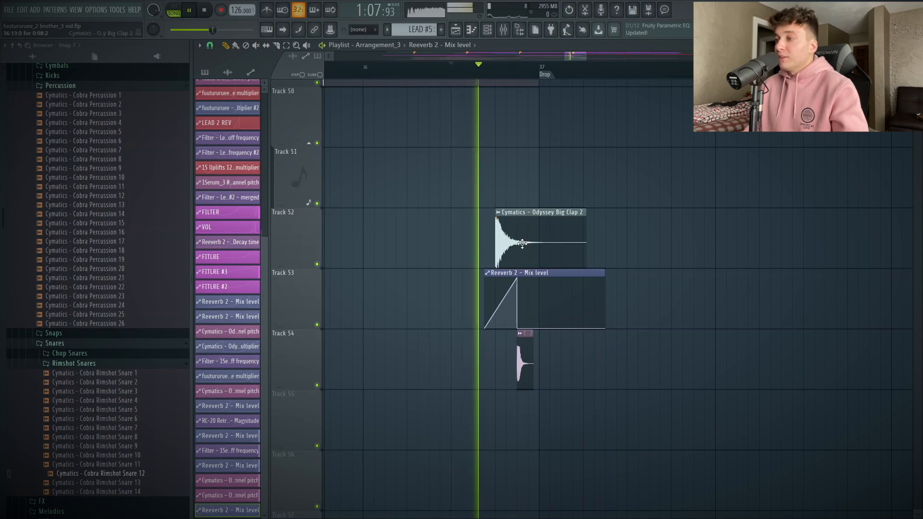
pyautogui.press('space')
# Lower the Rimshot Snare 12 channel volume to about 53% and extend its clip to the drop, checking it in playback
pyautogui.doubleClick(521, 245)
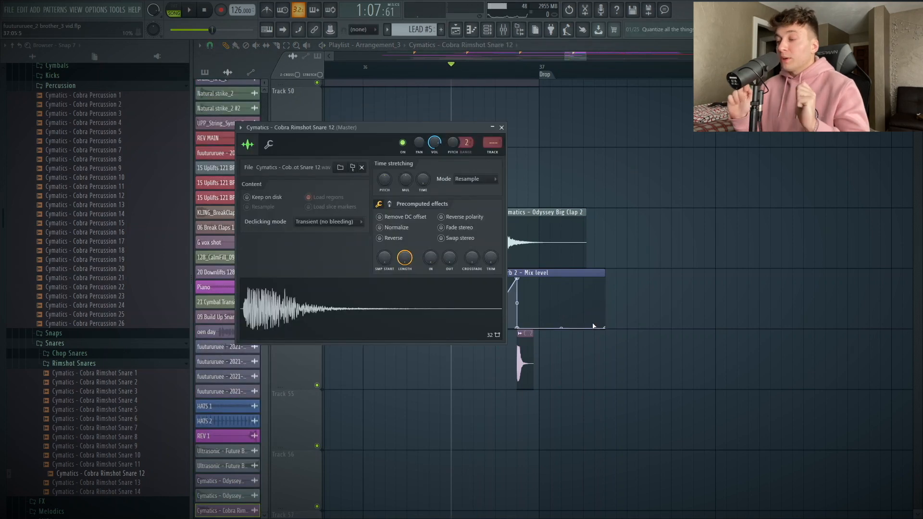
pyautogui.press('Escape')
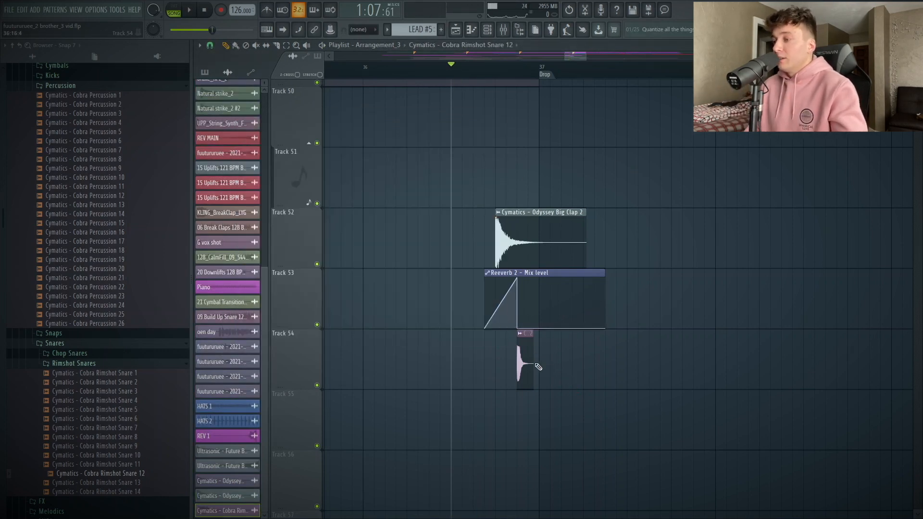
pyautogui.doubleClick(529, 374)
pyautogui.press('space')
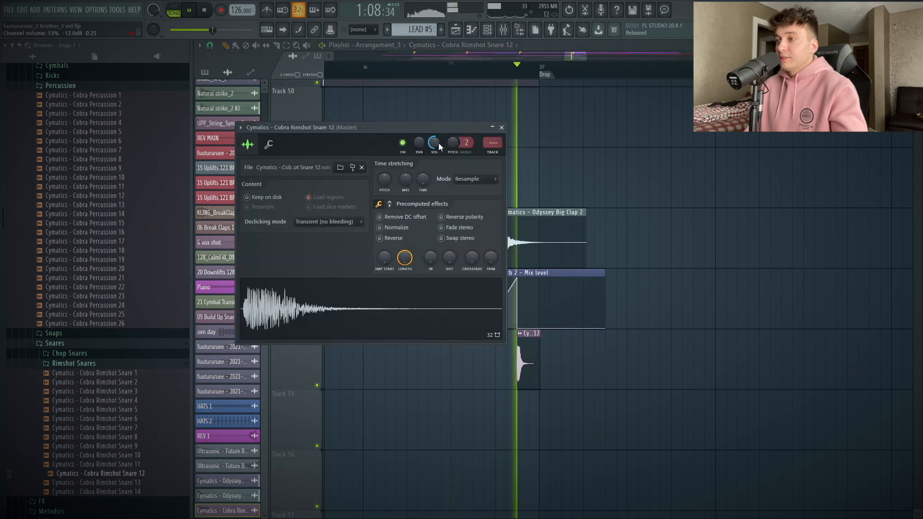
pyautogui.press('Escape')
pyautogui.press('space')
pyautogui.press('space')
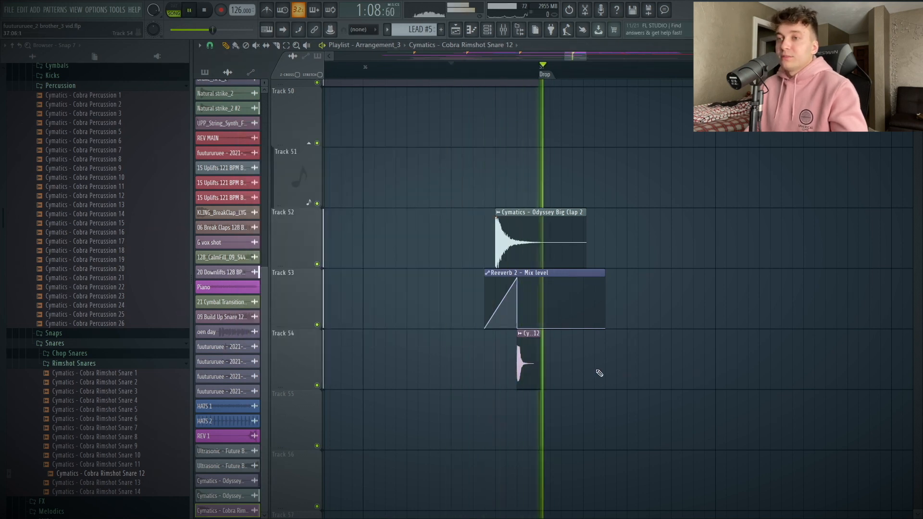
pyautogui.press('space')
# Try Cymatics - Cobra Kick 5 - E in place of the rimshot on Track 54 and play the transition
pyautogui.click(72, 77)
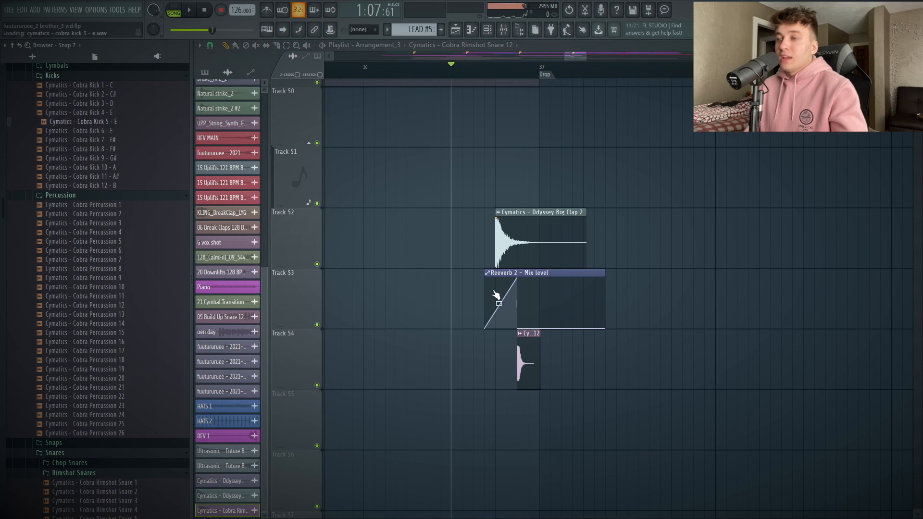
pyautogui.moveTo(497, 295); pyautogui.dragTo(527, 356)
pyautogui.press('space')
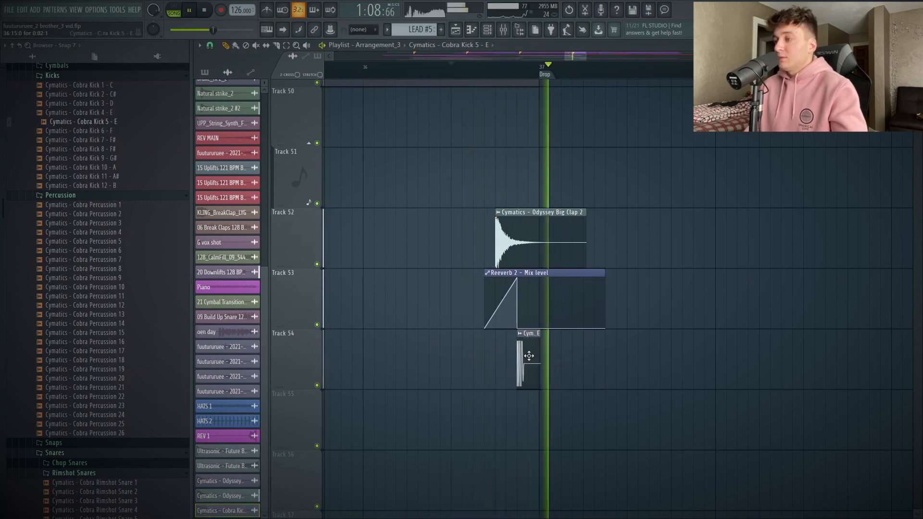
pyautogui.press('space')
# Replace the sample in the Track 54 clip with Cymatics - Cobra Kick 6 - F and listen to it before the drop
pyautogui.moveTo(120, 134); pyautogui.dragTo(526, 374)
pyautogui.press('space')
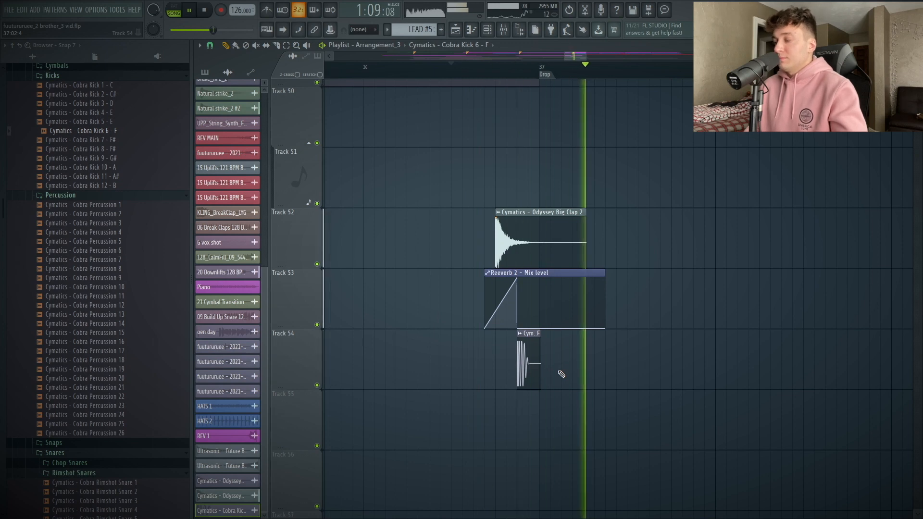
pyautogui.click(455, 73)
pyautogui.click(430, 75)
pyautogui.click(441, 73)
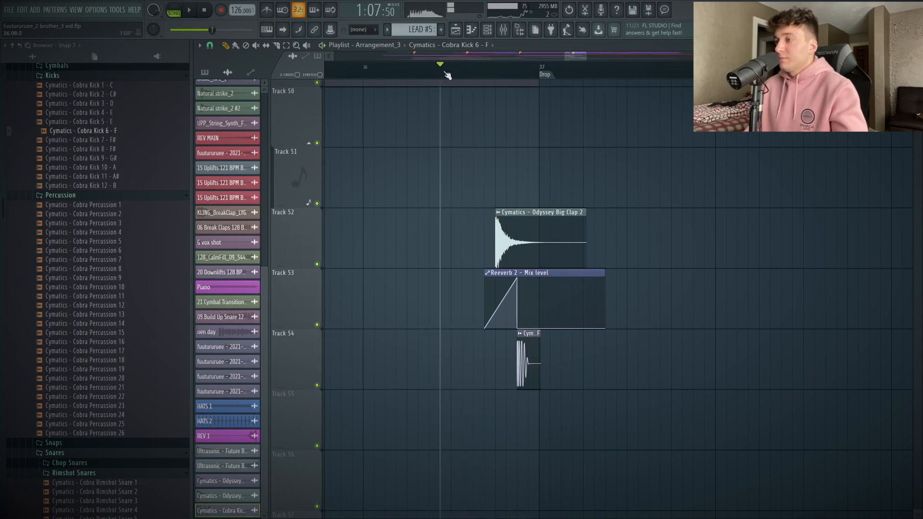
# Route Cymatics - Cobra Kick 6 - F to mixer track 42 and load CamelCrusher on it
pyautogui.doubleClick(525, 351)
pyautogui.press('space')
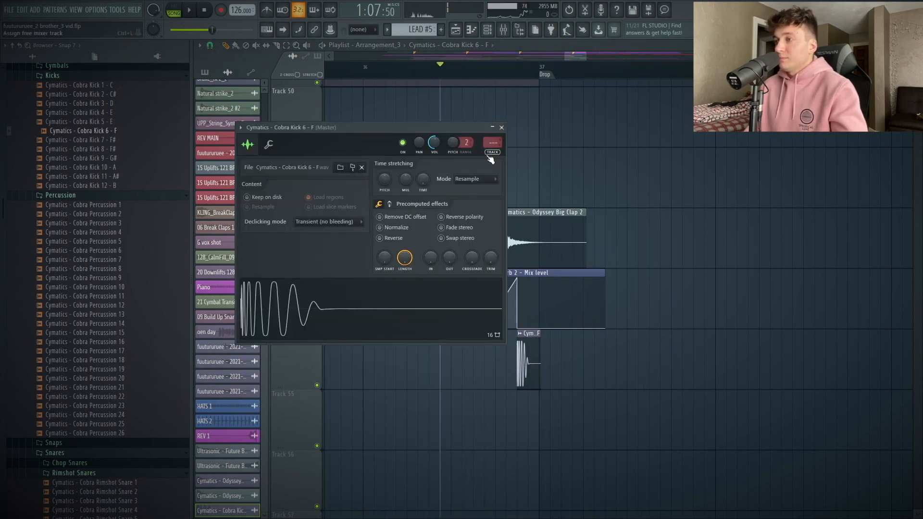
pyautogui.hotkey('ctrl', 'l')
pyautogui.click(821, 353)
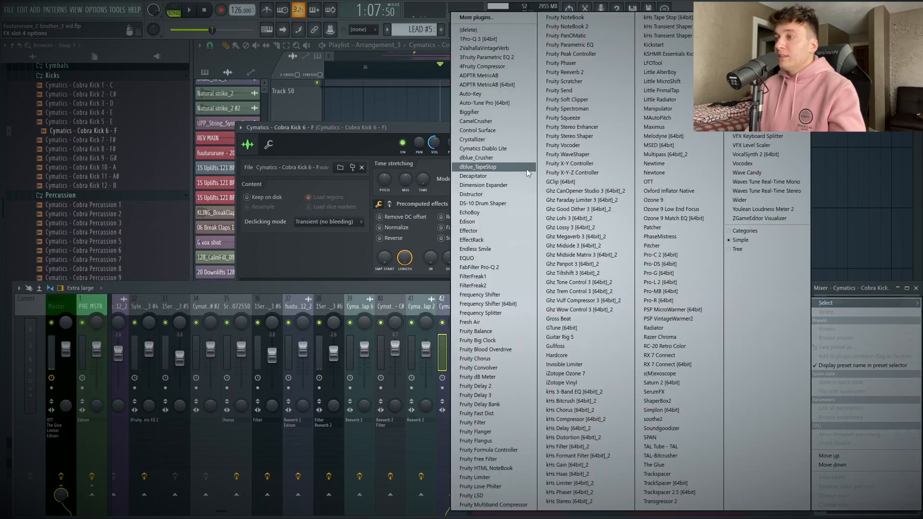
pyautogui.click(476, 121)
pyautogui.press('F9')
# Play the end of the build into the drop to check the clap and the distorted kick together
pyautogui.press('space')
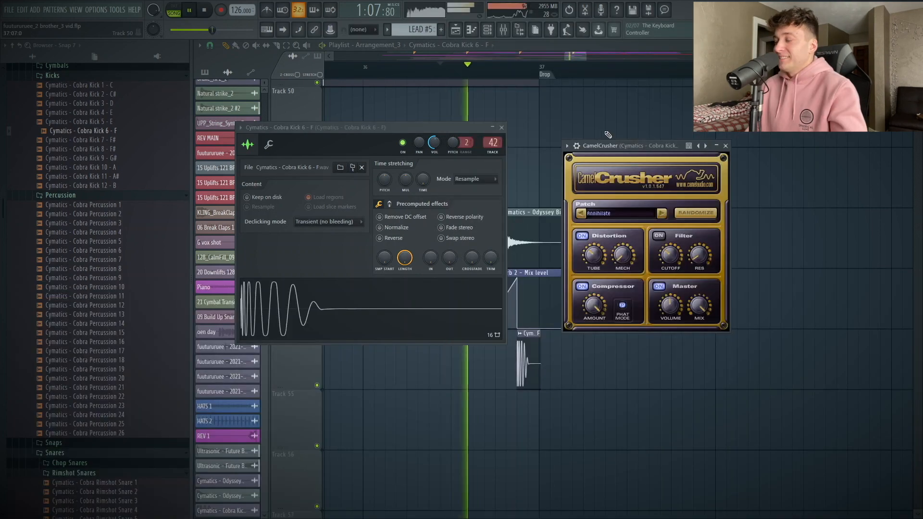
pyautogui.rightClick(645, 390)
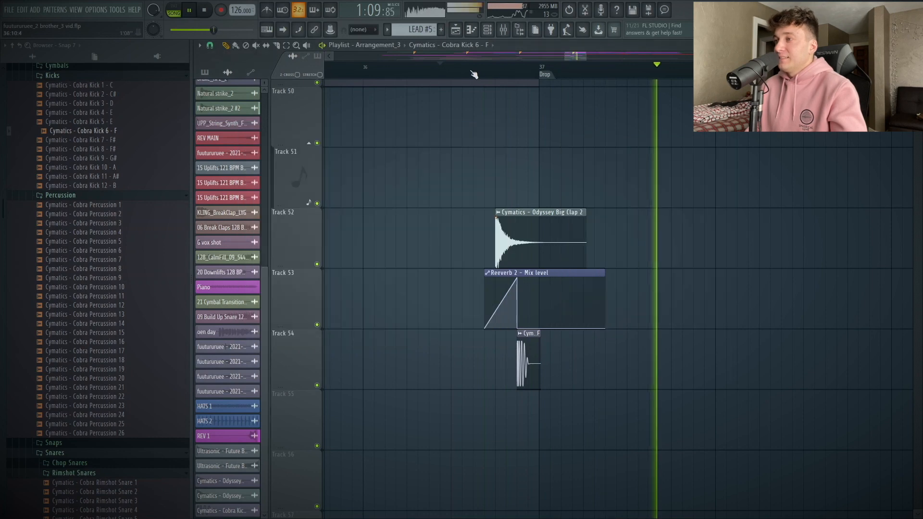
pyautogui.press('space')
pyautogui.click(474, 73)
pyautogui.press('space')
pyautogui.press('space')
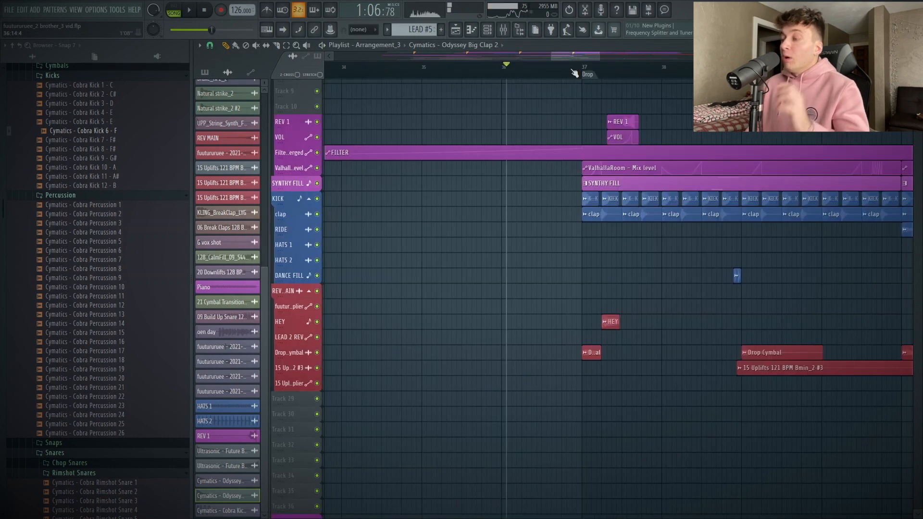
# Insert six empty playlist tracks directly below the LEAD track, above the Reeverb 2 mix level clip
pyautogui.scroll(3, 773, 372)
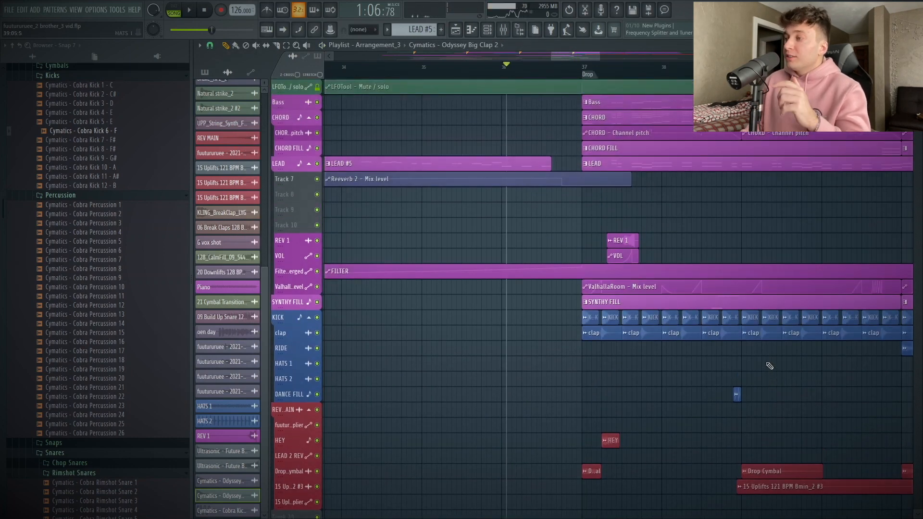
pyautogui.moveTo(835, 364); pyautogui.dragTo(321, 98)
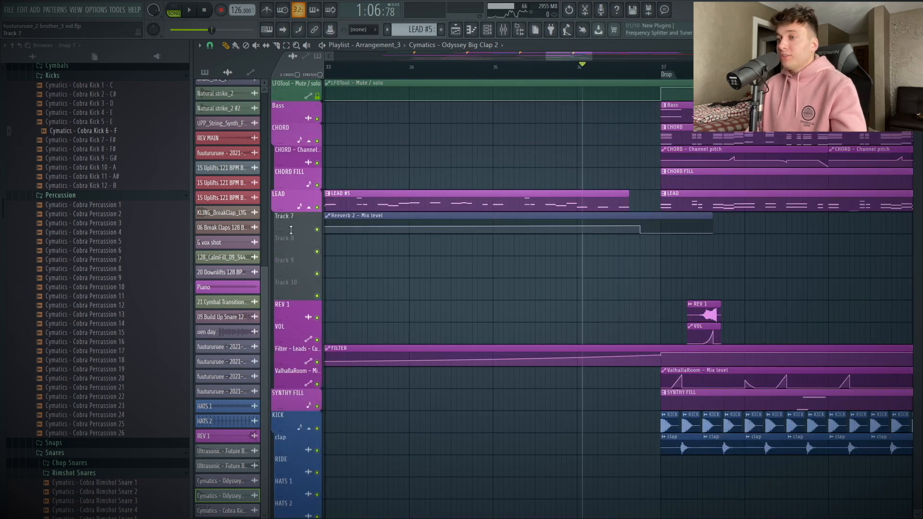
pyautogui.rightClick(295, 223)
pyautogui.press('i')
pyautogui.rightClick(295, 223)
pyautogui.press('i')
pyautogui.rightClick(295, 223)
pyautogui.press('i')
pyautogui.rightClick(295, 224)
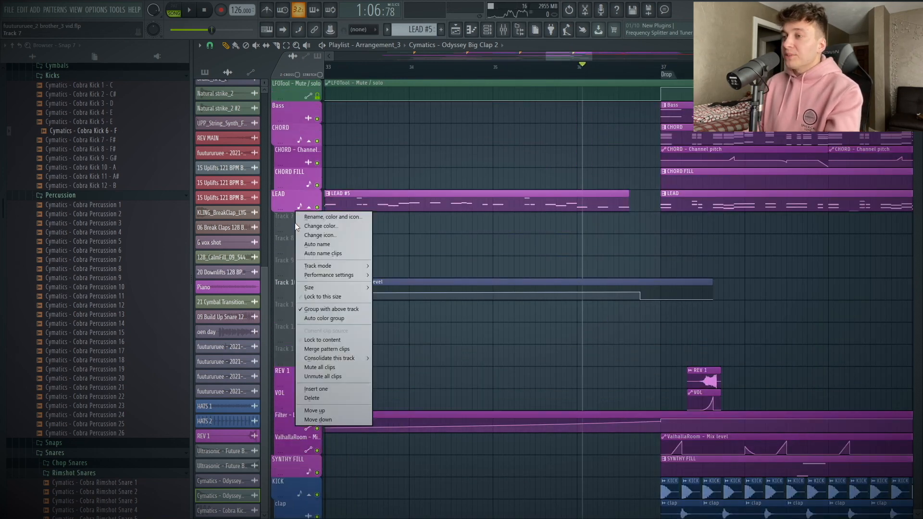
pyautogui.press('i')
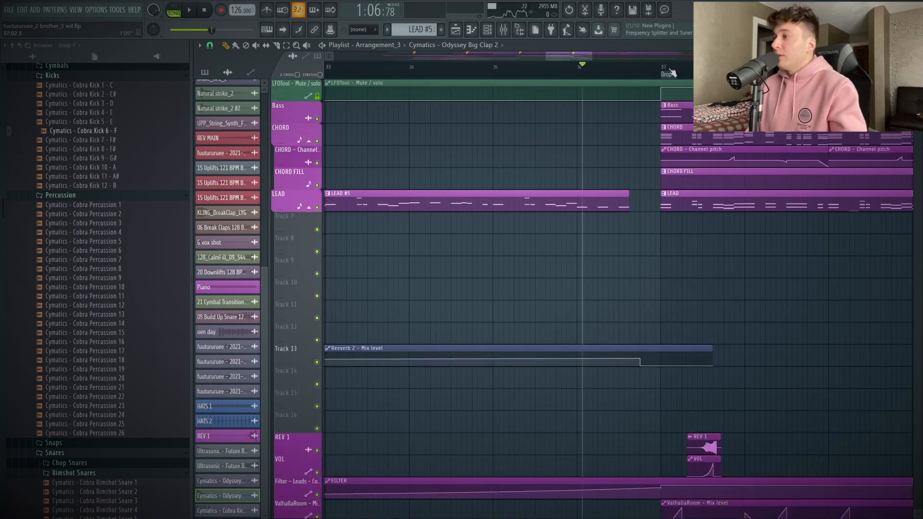
# Solo the LEAD track and load Edison into the first effect slot of the Master mixer track
pyautogui.rightClick(318, 208)
pyautogui.click(503, 30)
pyautogui.click(56, 308)
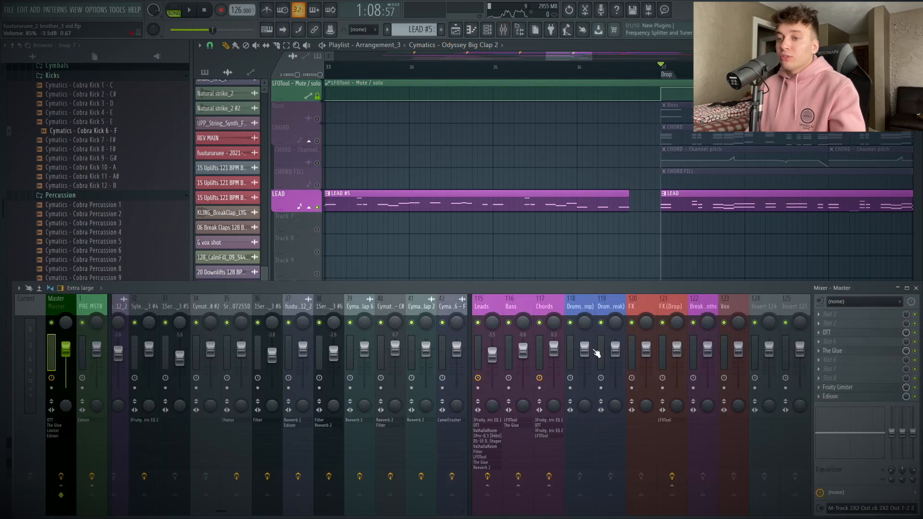
pyautogui.click(839, 322)
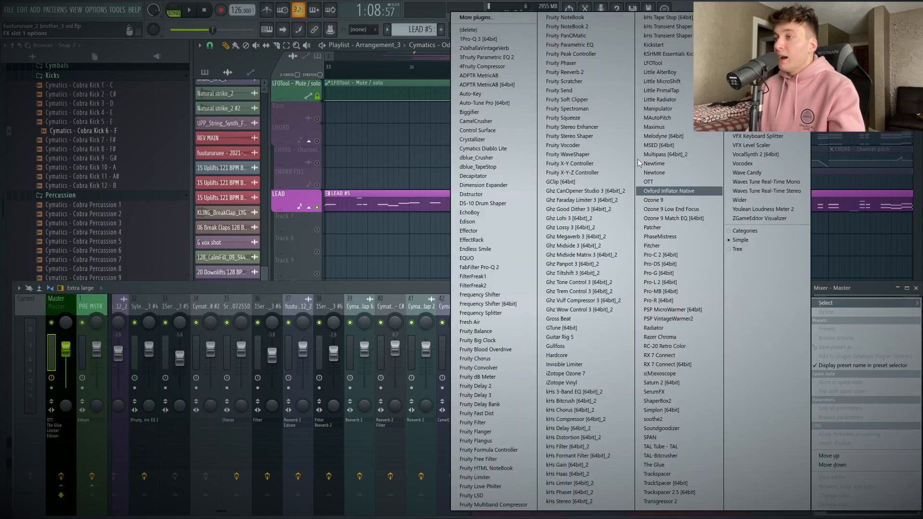
pyautogui.click(492, 223)
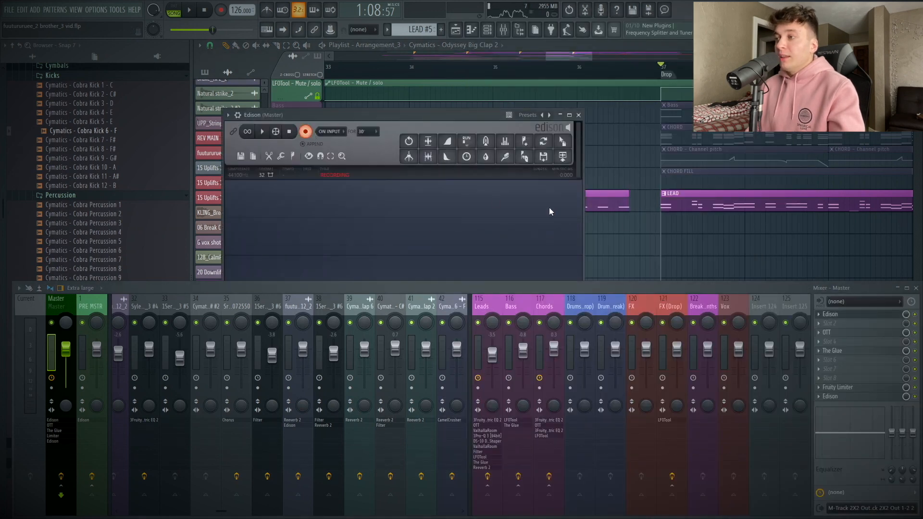
# Record the opening note of the drop lead into Edison and place the recording on Track 7 in the playlist
pyautogui.rightClick(671, 240)
pyautogui.press('space')
pyautogui.press('space')
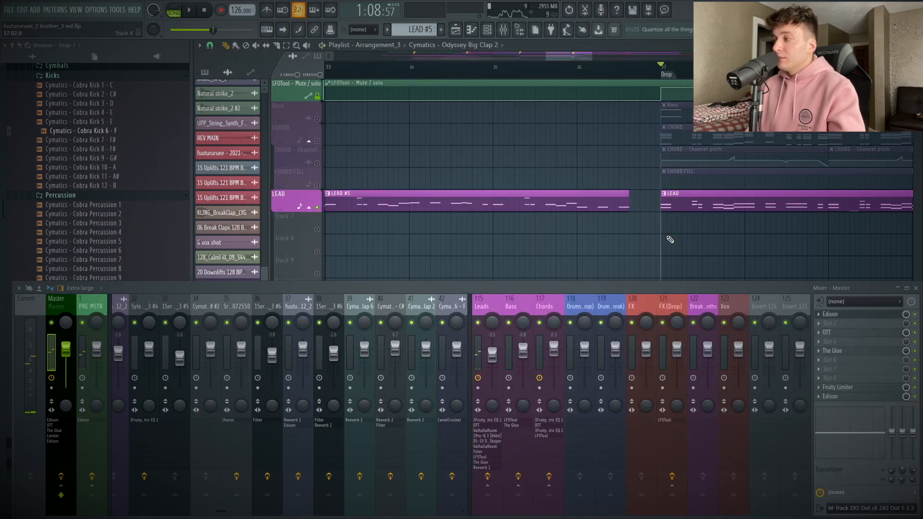
pyautogui.click(830, 315)
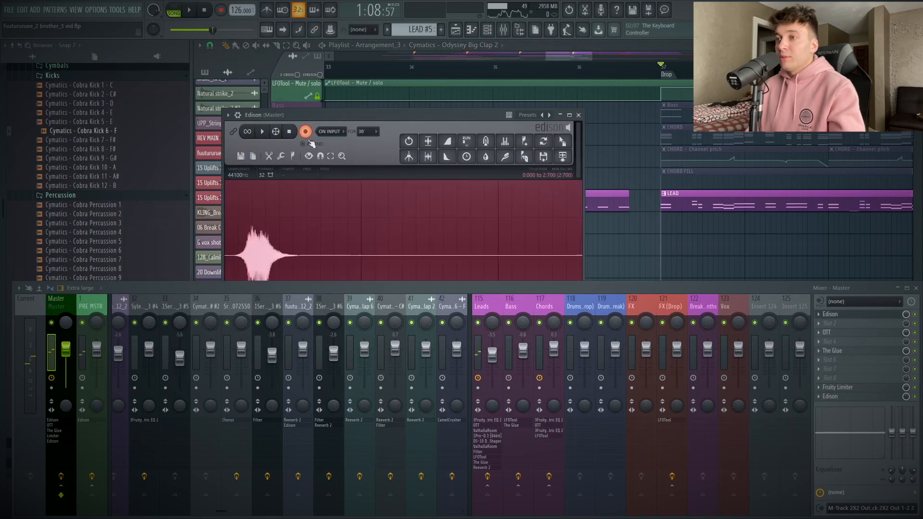
pyautogui.moveTo(563, 142); pyautogui.dragTo(577, 237)
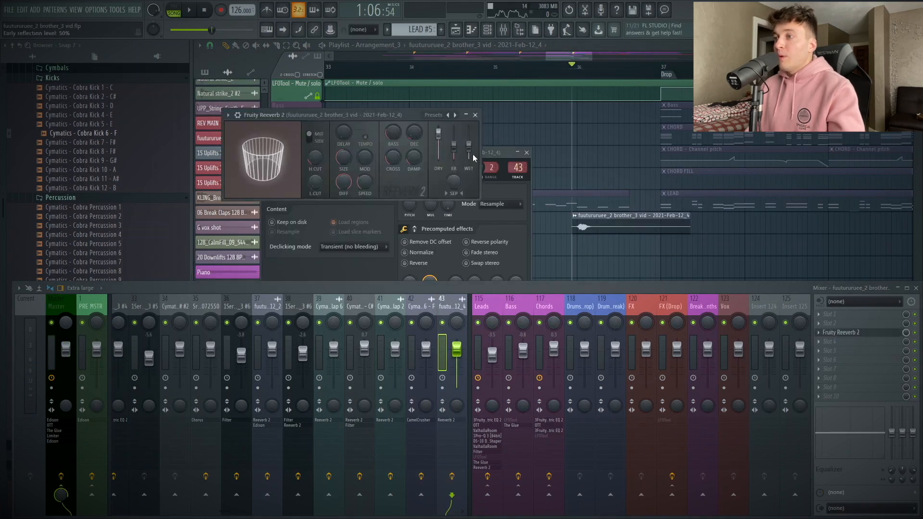
# Raise Fruity Reeverb 2's wet level to 70% on mixer track 43 and load Edison in slot 6 after it
pyautogui.moveTo(472, 154); pyautogui.dragTo(475, 143)
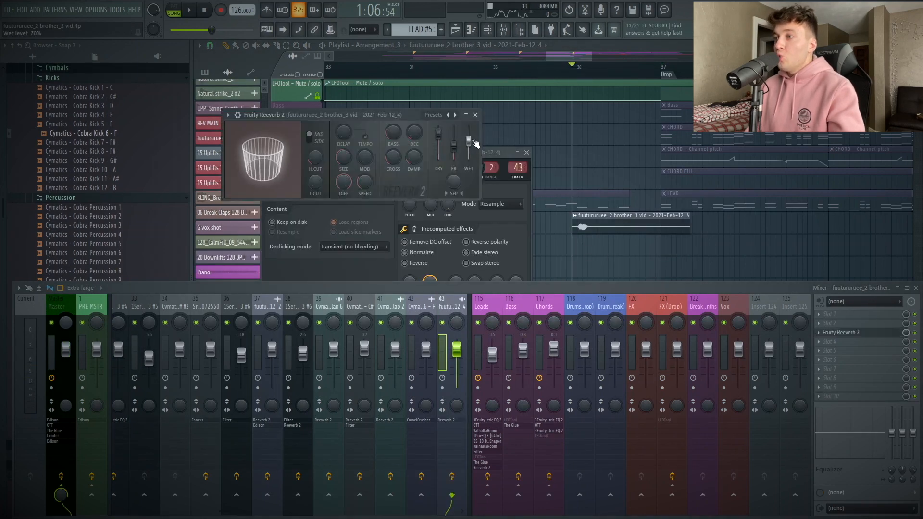
pyautogui.click(831, 360)
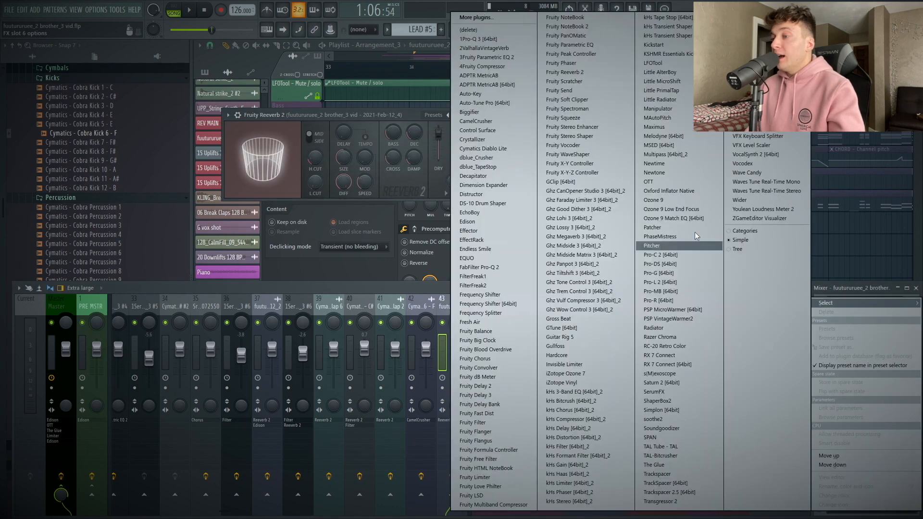
pyautogui.click(468, 221)
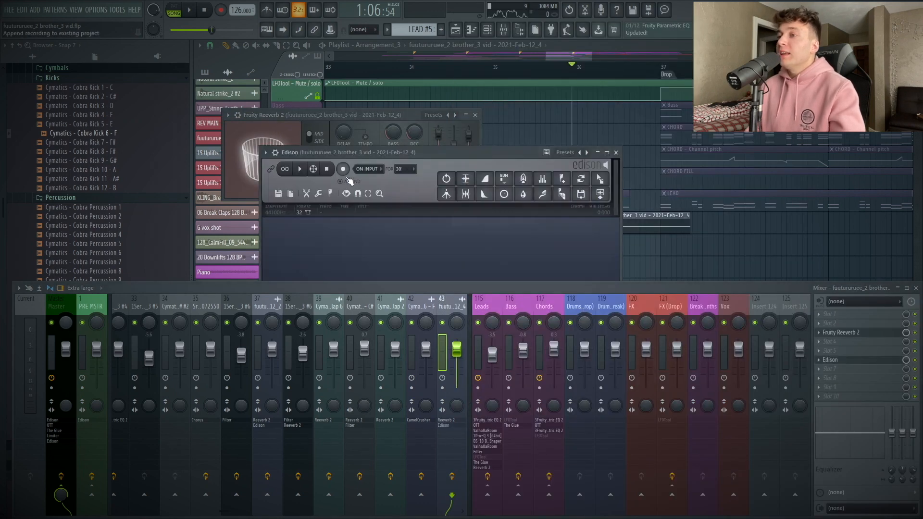
# Record the reverbed lead note with its full tail in Edison and place it on Track 7
pyautogui.click(191, 14)
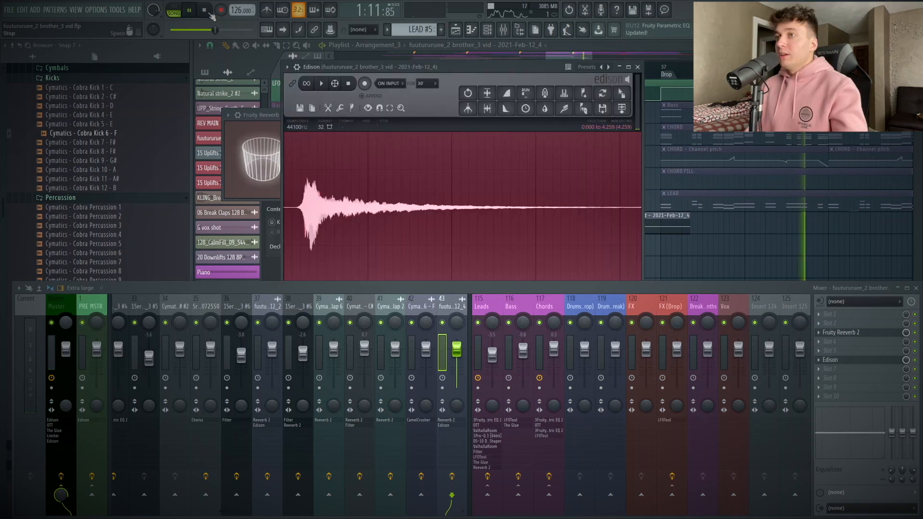
pyautogui.click(210, 13)
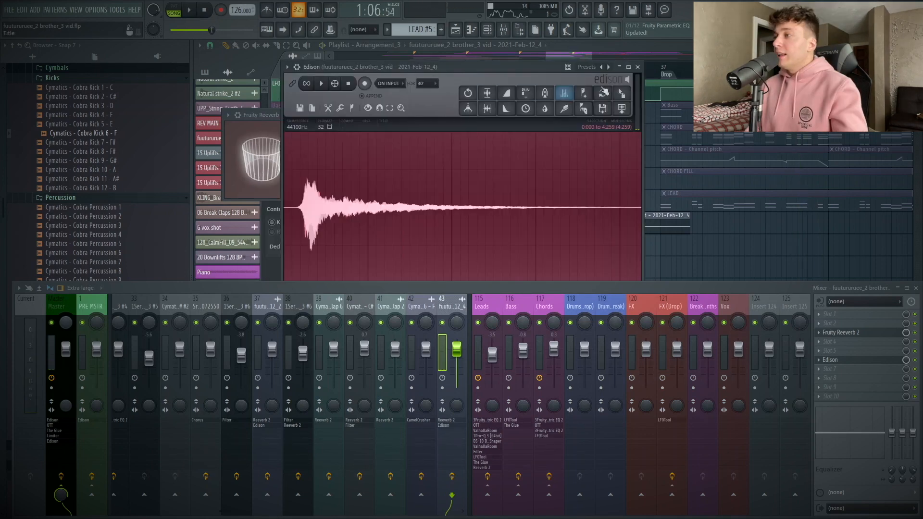
pyautogui.moveTo(622, 94); pyautogui.dragTo(705, 263)
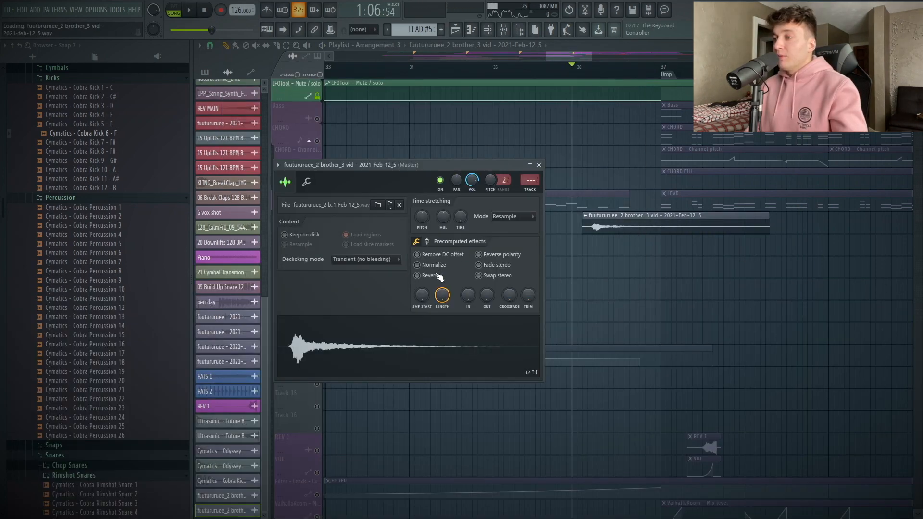
# Reverse the reverbed lead sample, unsolo Track 7 and move the clip to start at bar 35 so it leads into the drop
pyautogui.click(418, 275)
pyautogui.press('Escape')
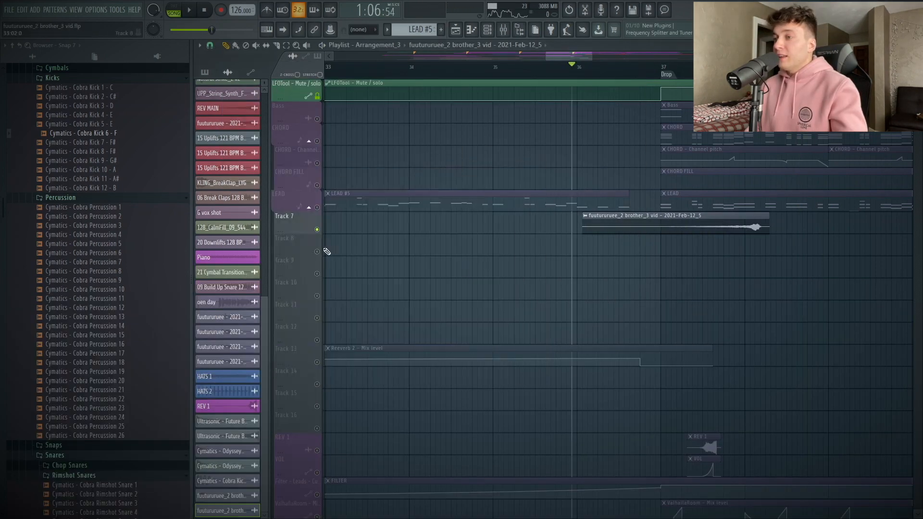
pyautogui.keyDown('ctrl'); pyautogui.click(317, 230); pyautogui.keyUp('ctrl')
pyautogui.moveTo(687, 240); pyautogui.dragTo(595, 240)
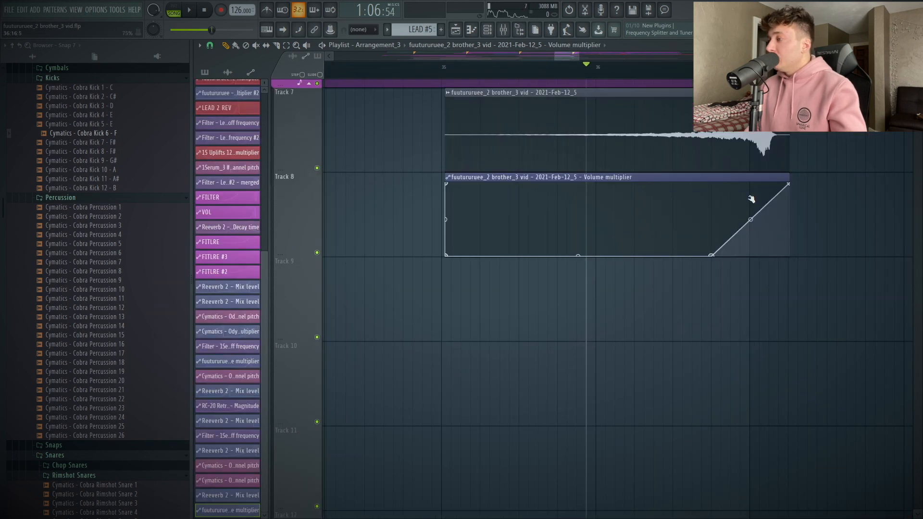
# Shape the reversed clip's volume automation to ramp up over the last beat before bar 37 and cut to zero there, and play it
pyautogui.rightClick(752, 199)
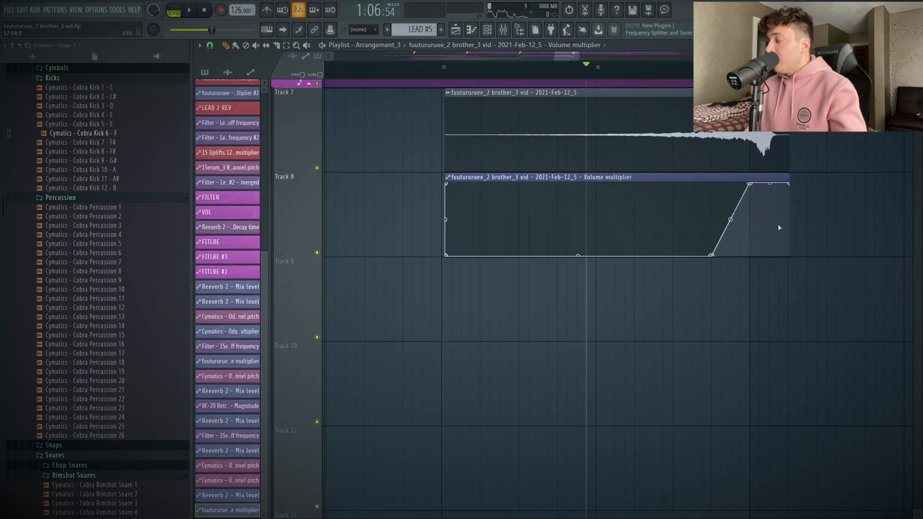
pyautogui.rightClick(779, 226)
pyautogui.moveTo(797, 222); pyautogui.dragTo(809, 223)
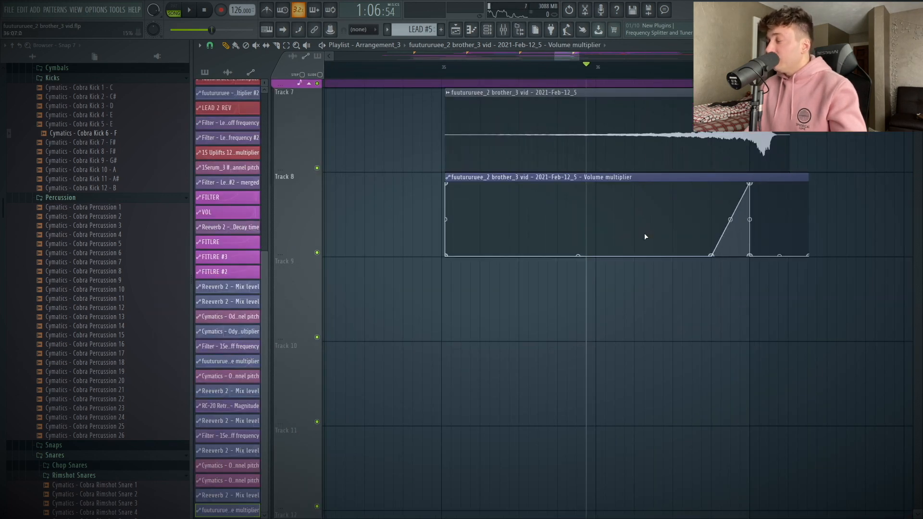
pyautogui.click(664, 72)
pyautogui.press('space')
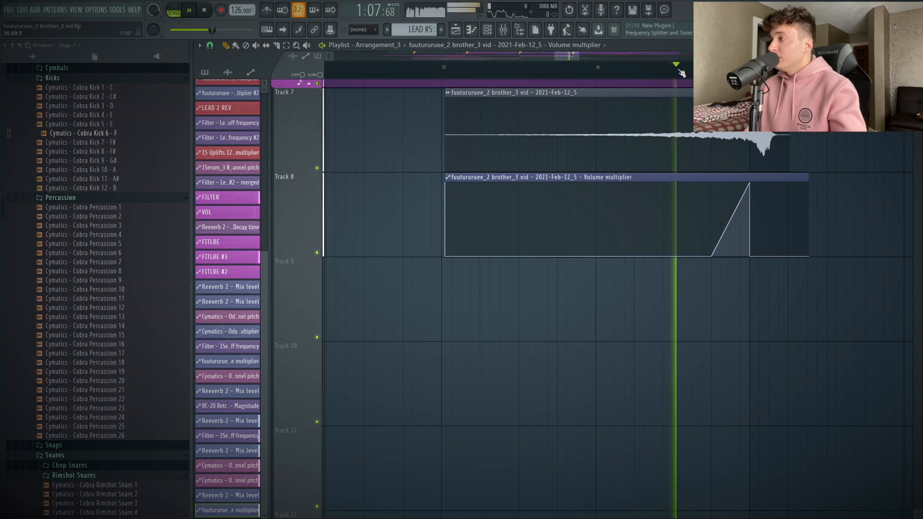
pyautogui.press('space')
# Route the reversed lead sample to free mixer track 44 and load RC-20 Retro Color in slot 4
pyautogui.doubleClick(702, 151)
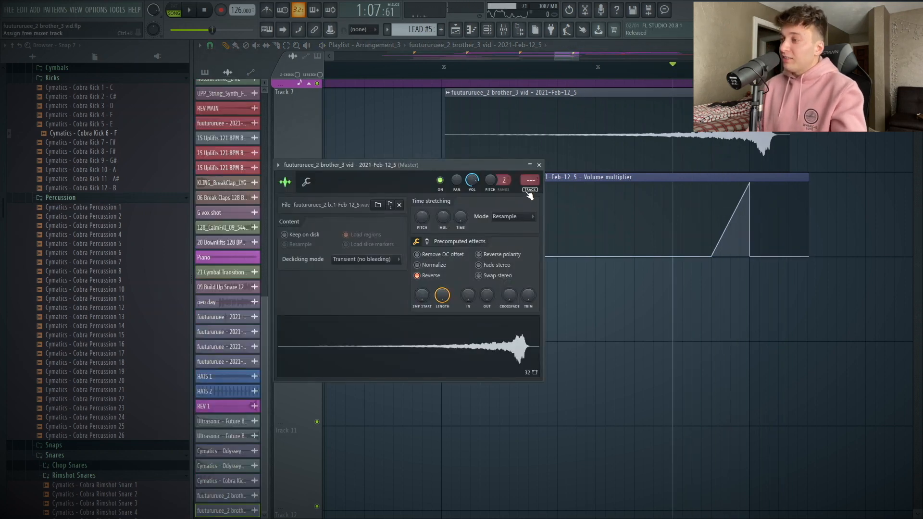
pyautogui.click(529, 192)
pyautogui.click(851, 347)
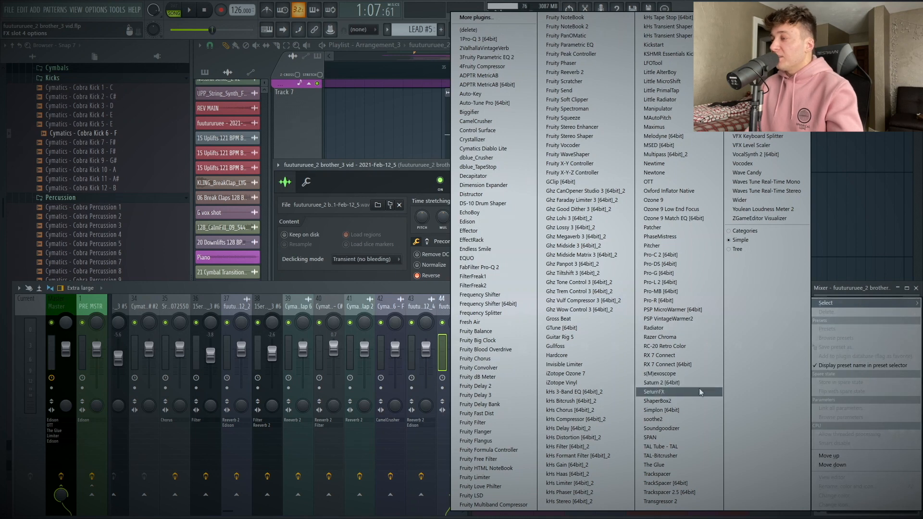
pyautogui.click(676, 347)
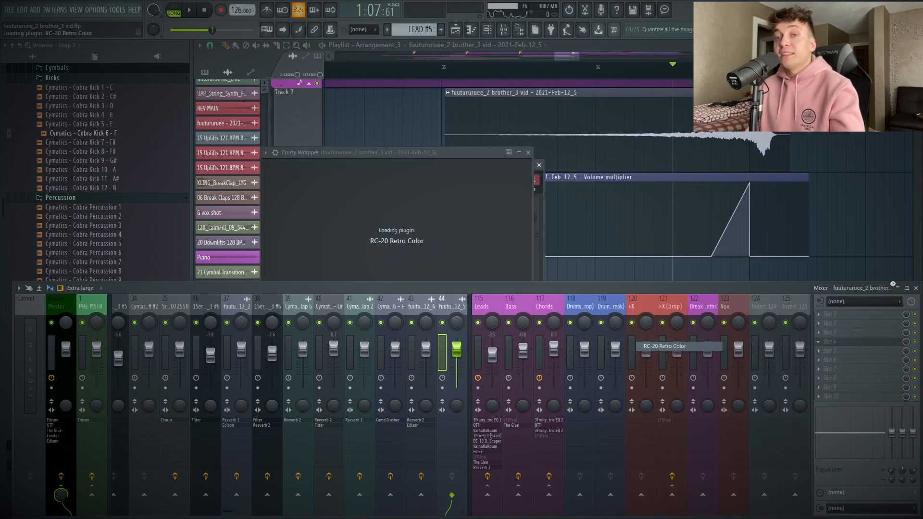
pyautogui.click(918, 289)
pyautogui.moveTo(435, 154); pyautogui.dragTo(625, 123)
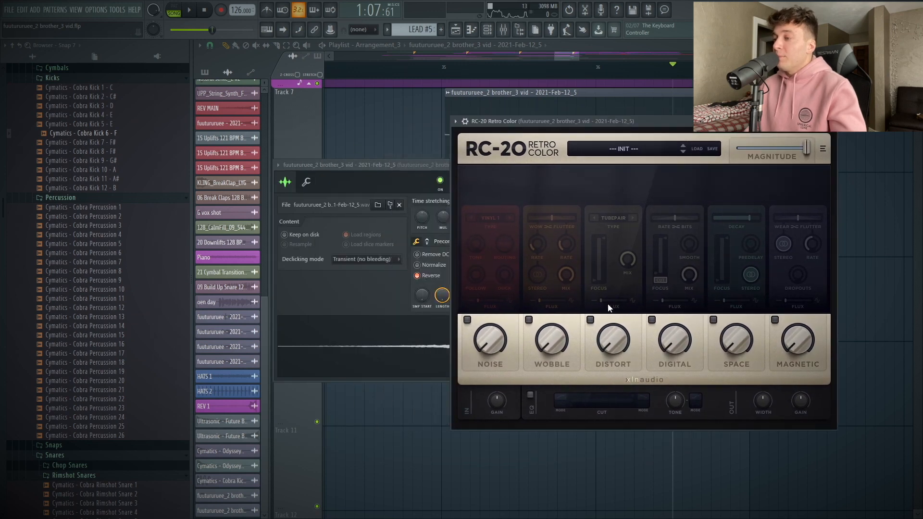
# Add a small amount of Wobble in RC-20 to the reversed lead and play the transition into the drop
pyautogui.click(555, 342)
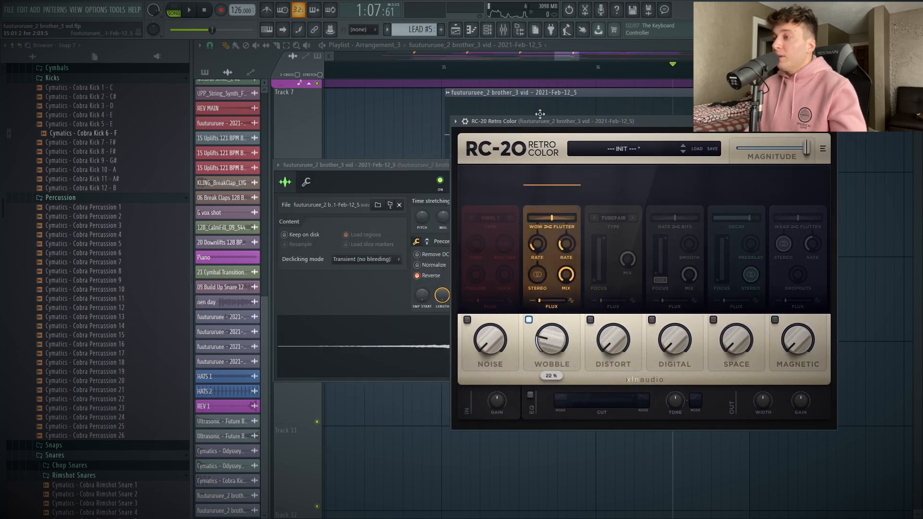
pyautogui.moveTo(540, 114); pyautogui.dragTo(489, 184)
pyautogui.press('space')
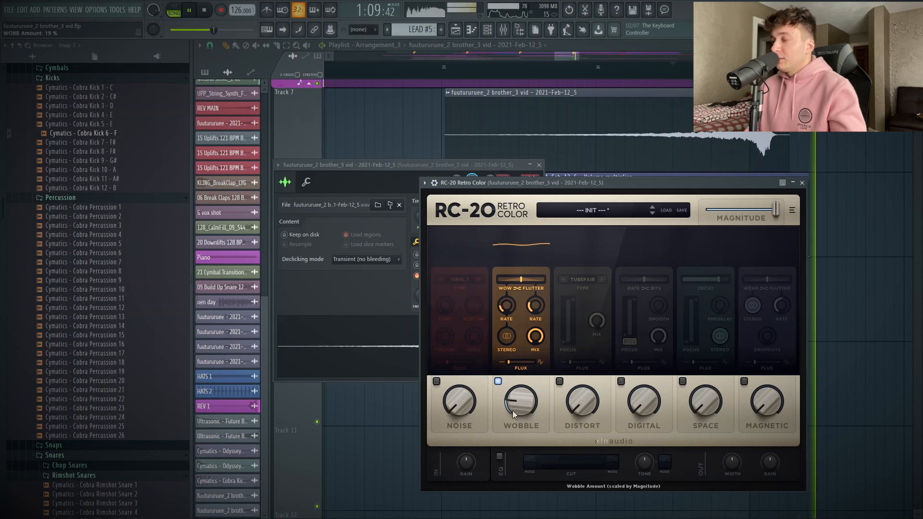
pyautogui.moveTo(513, 411); pyautogui.dragTo(514, 438)
pyautogui.press('space')
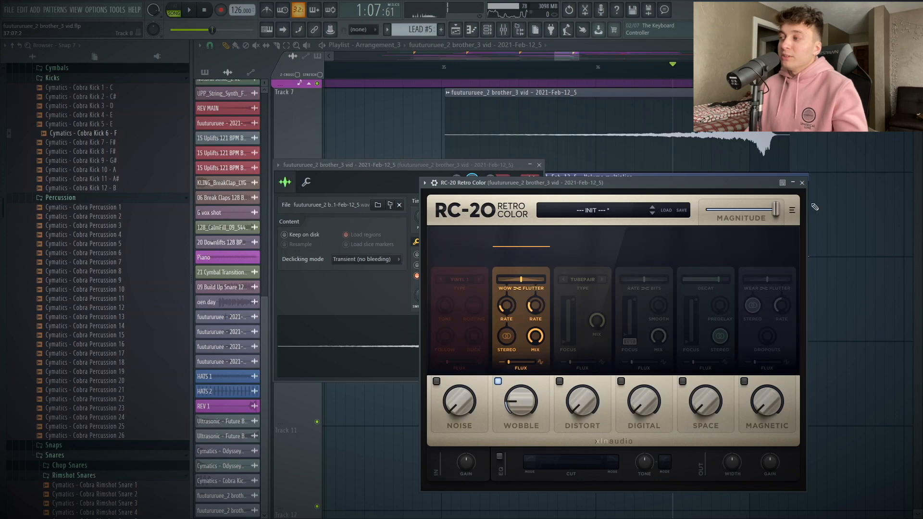
pyautogui.click(802, 183)
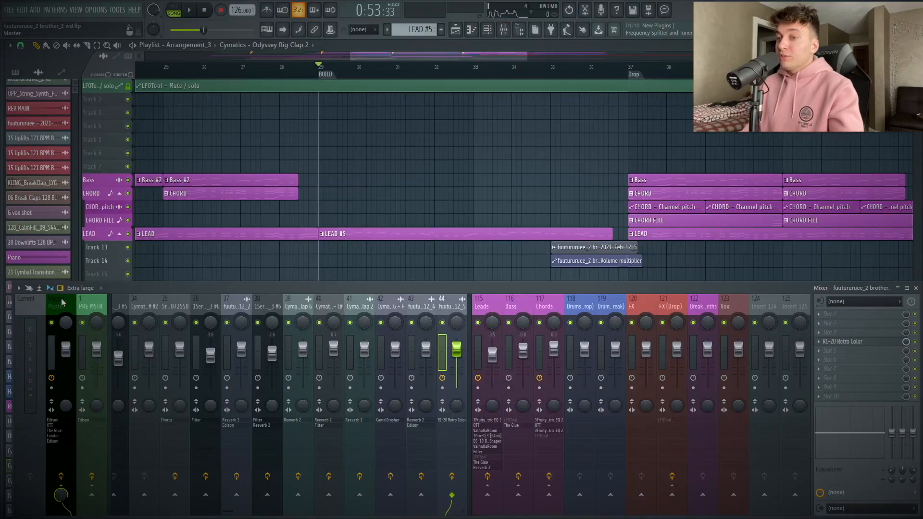
# Load RC-20 Retro Color in slot 2 of the Master mixer track
pyautogui.click(62, 302)
pyautogui.click(835, 327)
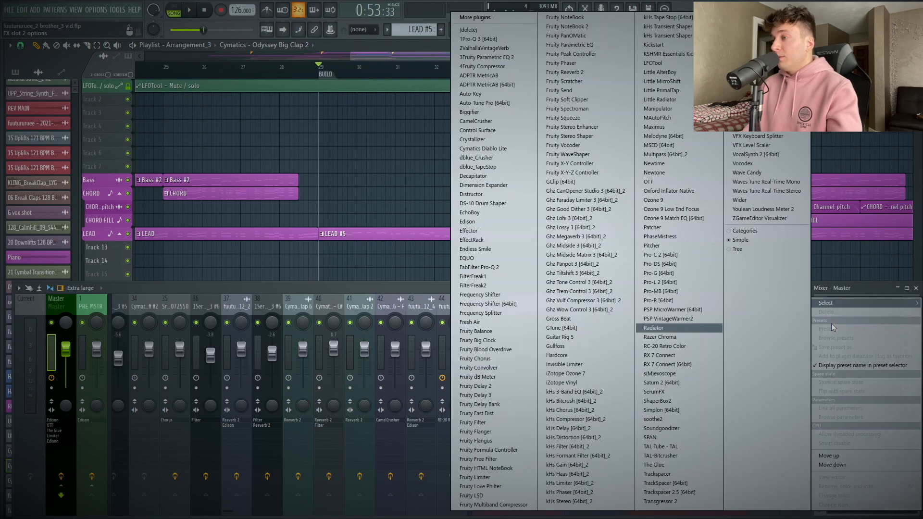
pyautogui.click(676, 346)
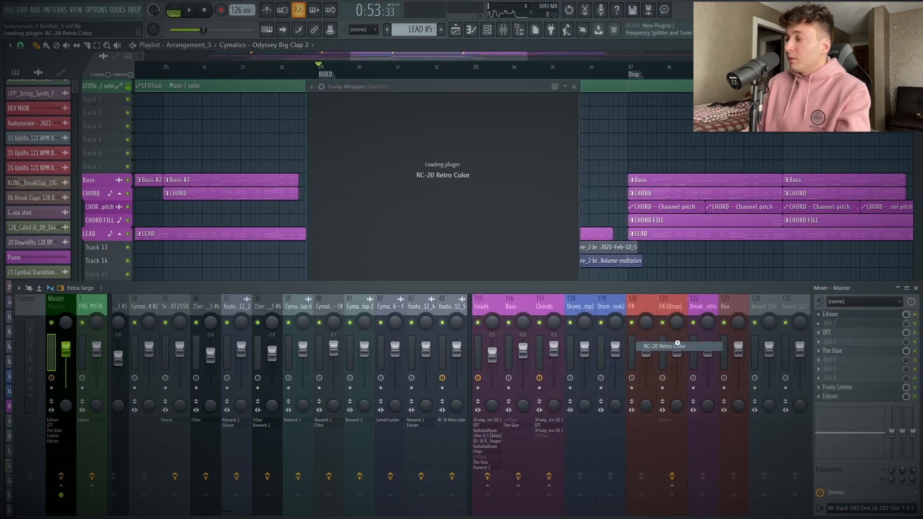
pyautogui.click(916, 288)
pyautogui.moveTo(439, 88); pyautogui.dragTo(412, 106)
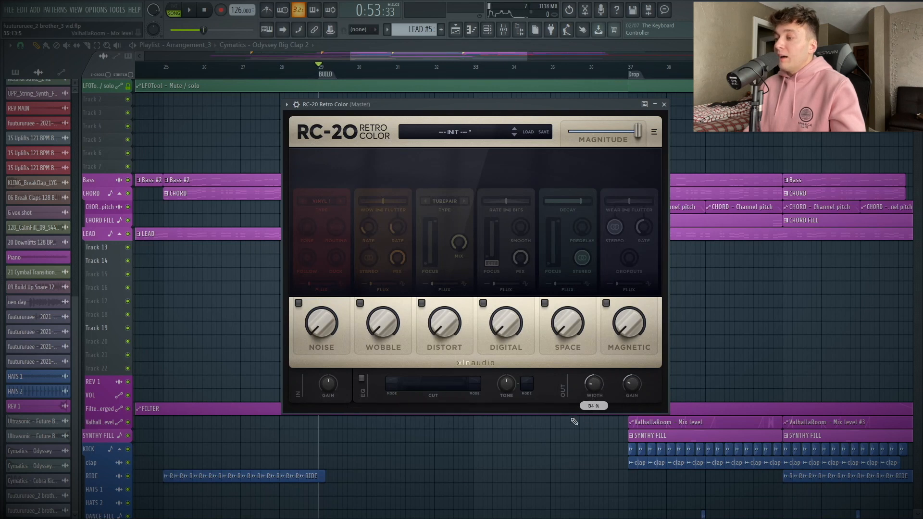
# Set the master RC-20 to 34% width, -4.1 dB tone, -5.5 dB output gain and a raised low cut, with Magnitude at 100%
pyautogui.click(509, 387)
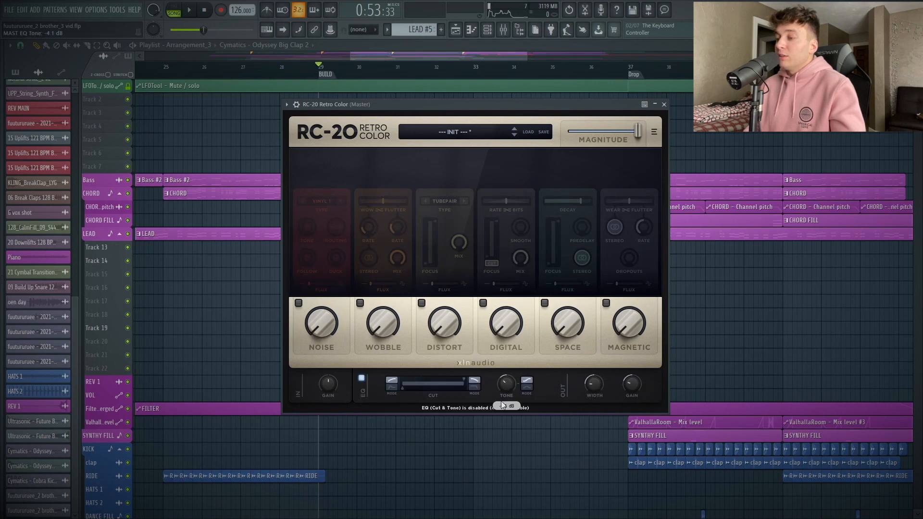
pyautogui.moveTo(402, 388)
pyautogui.mouseDown()
pyautogui.moveTo(422, 410)
pyautogui.moveTo(418, 394)
pyautogui.mouseUp()
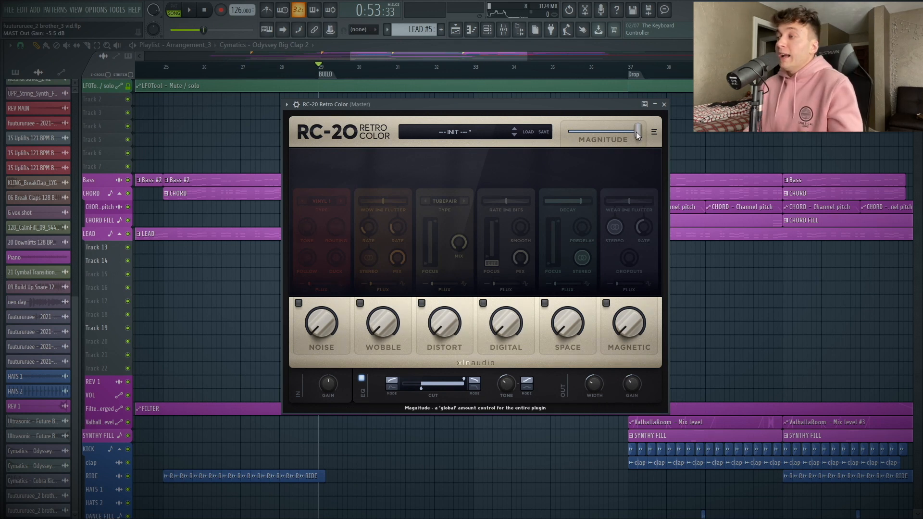
pyautogui.moveTo(636, 132); pyautogui.dragTo(729, 157)
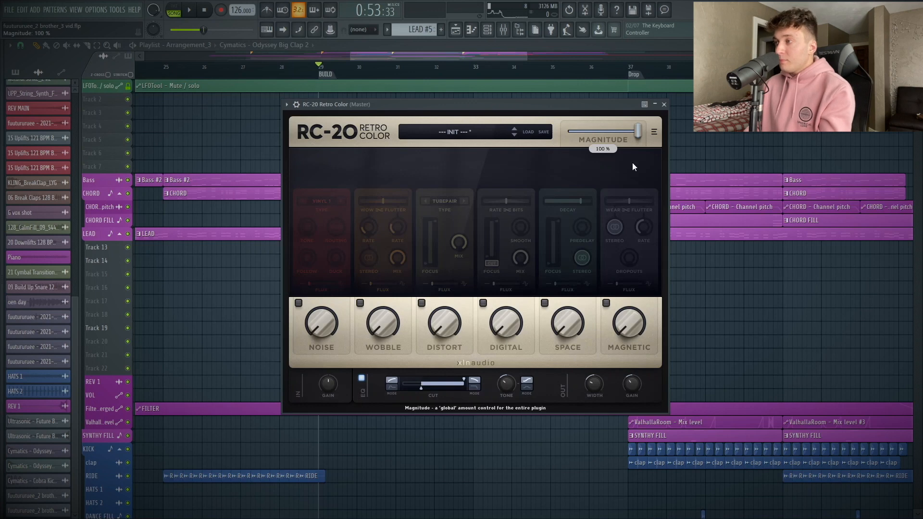
pyautogui.click(665, 105)
# Create an automation clip for RC-20's master Magnitude spanning from just before the BUILD marker to past the Drop marker
pyautogui.moveTo(318, 70); pyautogui.dragTo(686, 69)
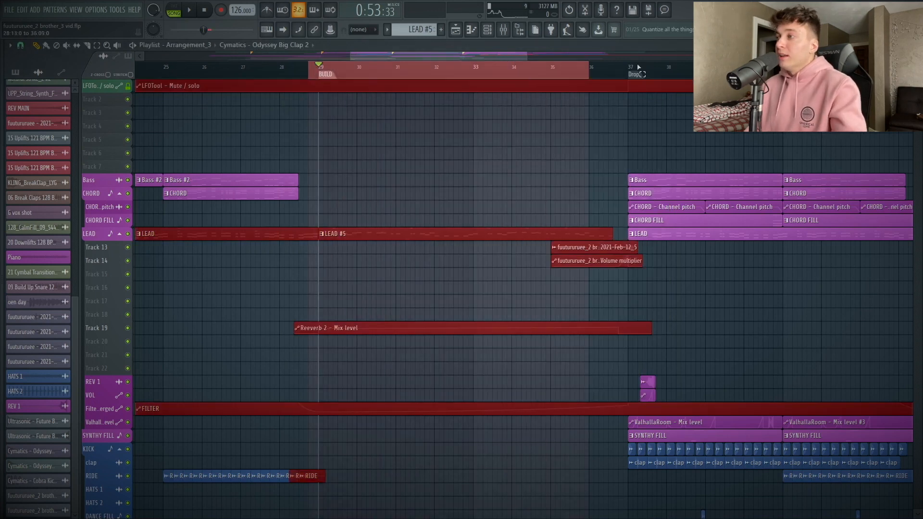
pyautogui.click(331, 30)
pyautogui.click(352, 94)
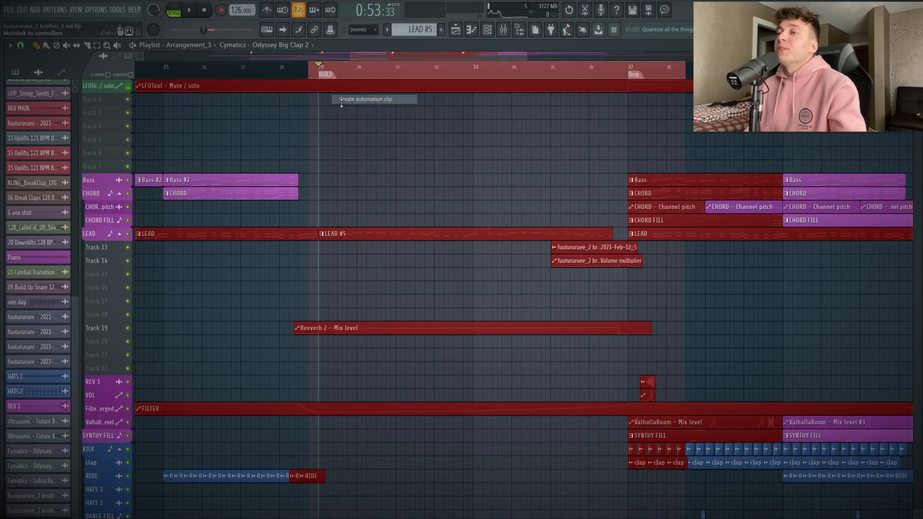
# Shape the Magnitude automation to ramp from zero at bar 33 to roughly three-quarters, fall vertically just before the Drop marker, and play it
pyautogui.moveTo(256, 159); pyautogui.dragTo(798, 82)
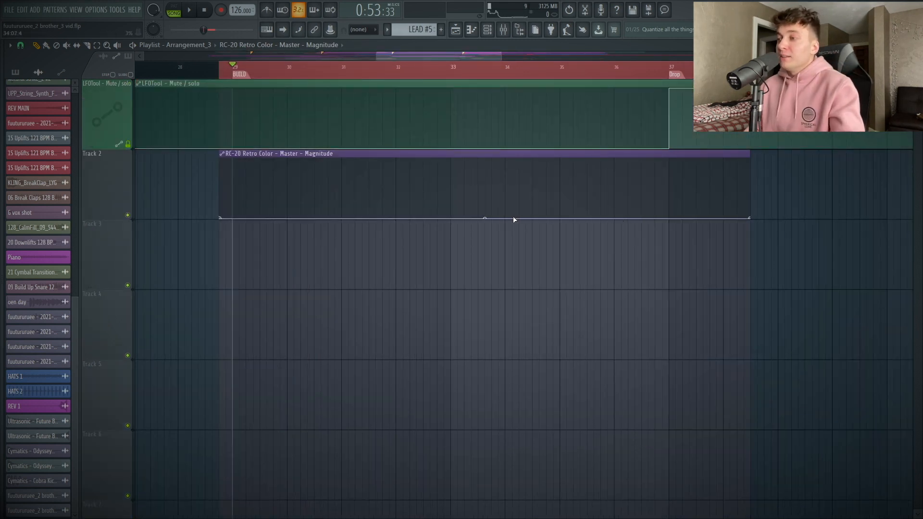
pyautogui.click(451, 219)
pyautogui.moveTo(692, 190); pyautogui.dragTo(658, 168)
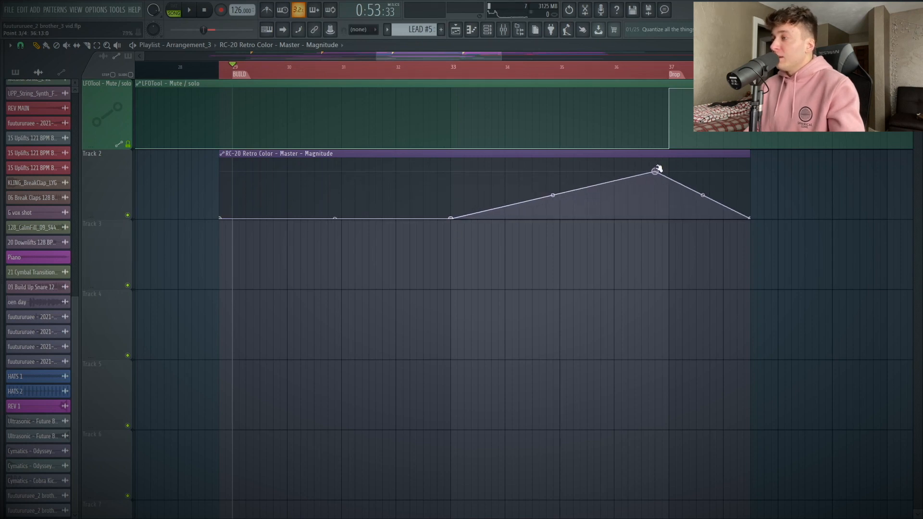
pyautogui.moveTo(703, 195); pyautogui.dragTo(622, 298)
pyautogui.click(455, 69)
pyautogui.press('space')
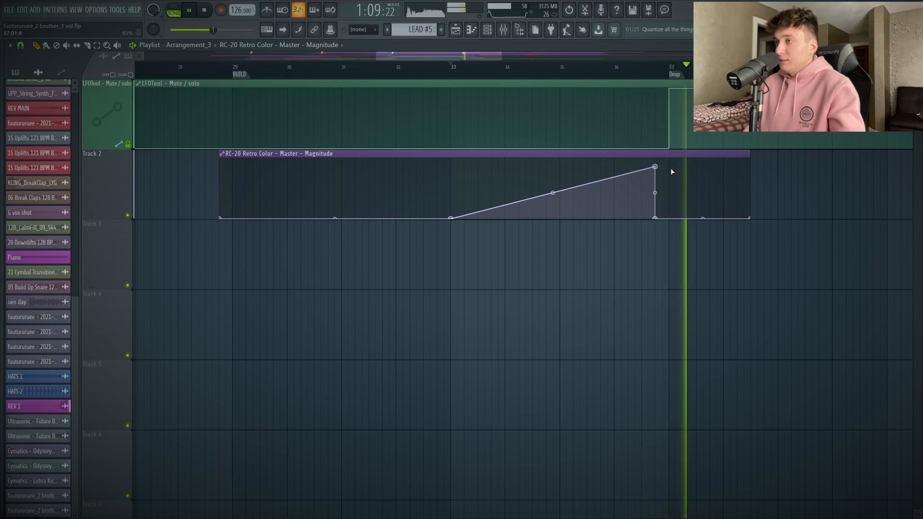
pyautogui.press('space')
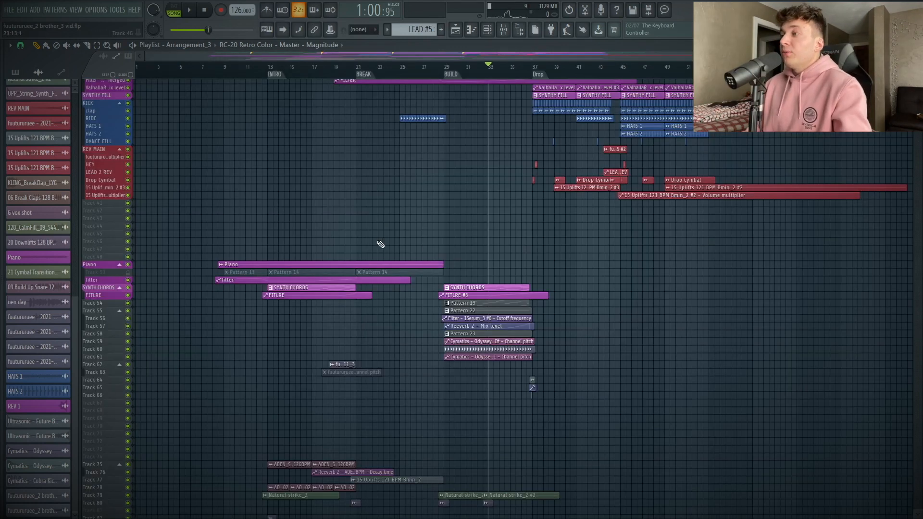
# Play the build from just before the BUILD marker and switch smart disable for all plugins
pyautogui.scroll(5, 529, 198)
pyautogui.scroll(3, 530, 198)
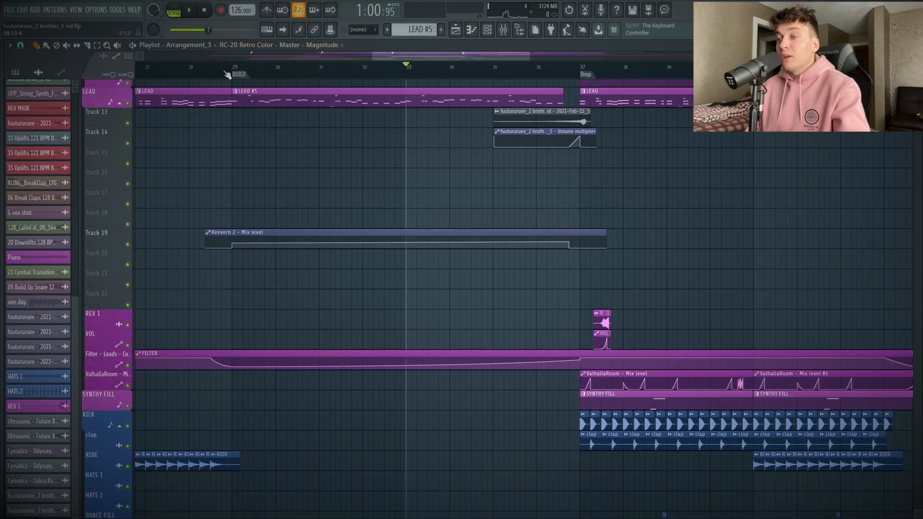
pyautogui.moveTo(207, 72); pyautogui.dragTo(201, 86)
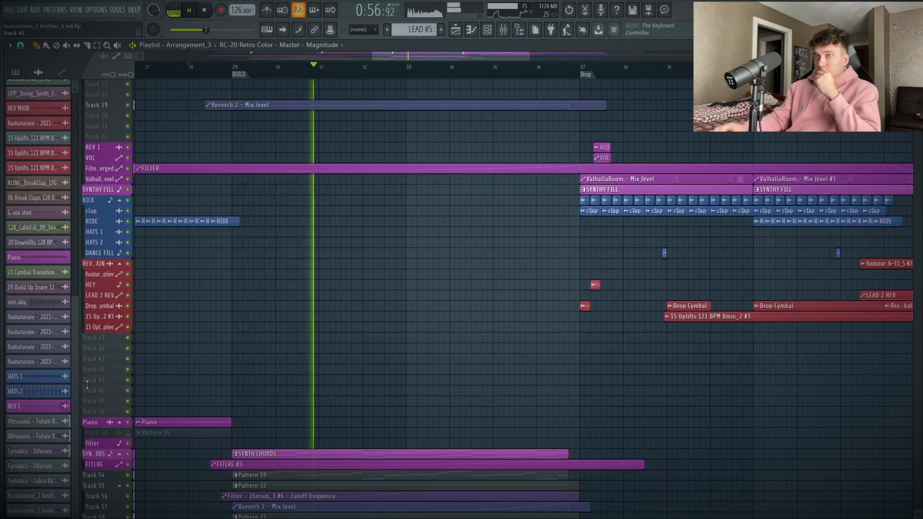
pyautogui.click(118, 9)
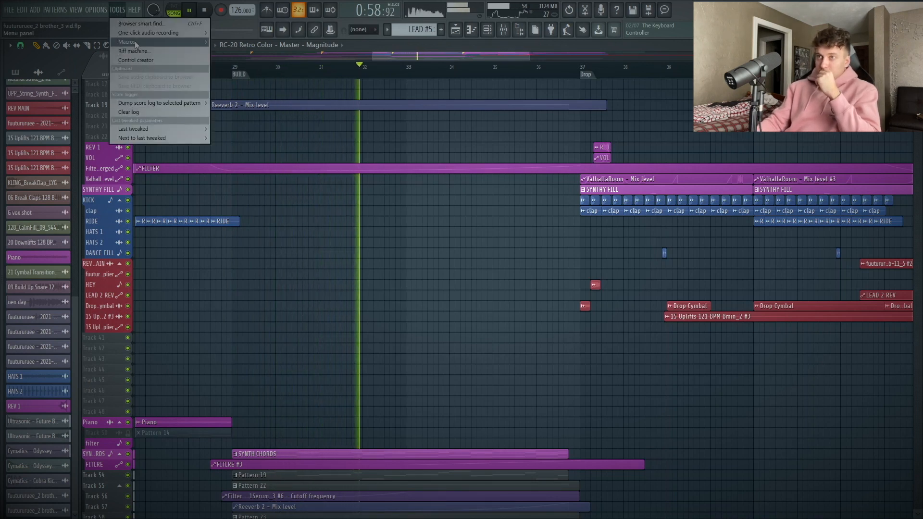
pyautogui.moveTo(159, 42)
pyautogui.click(293, 112)
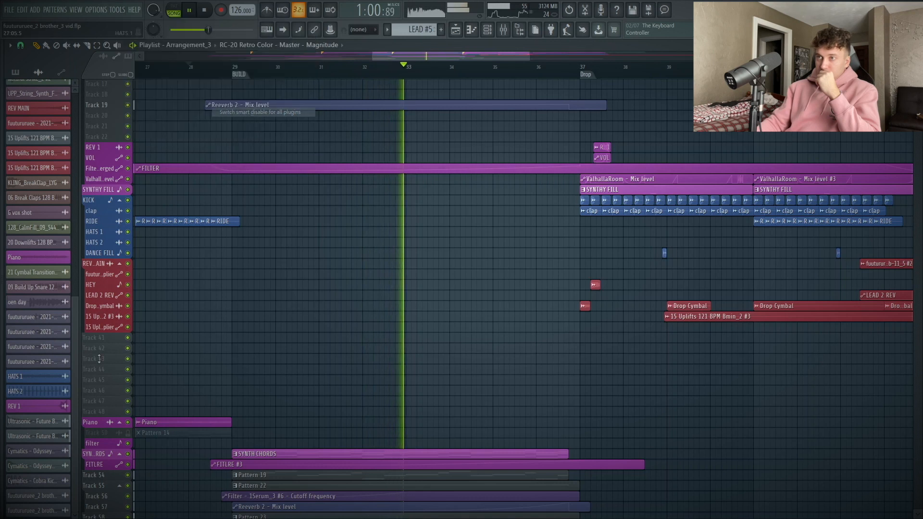